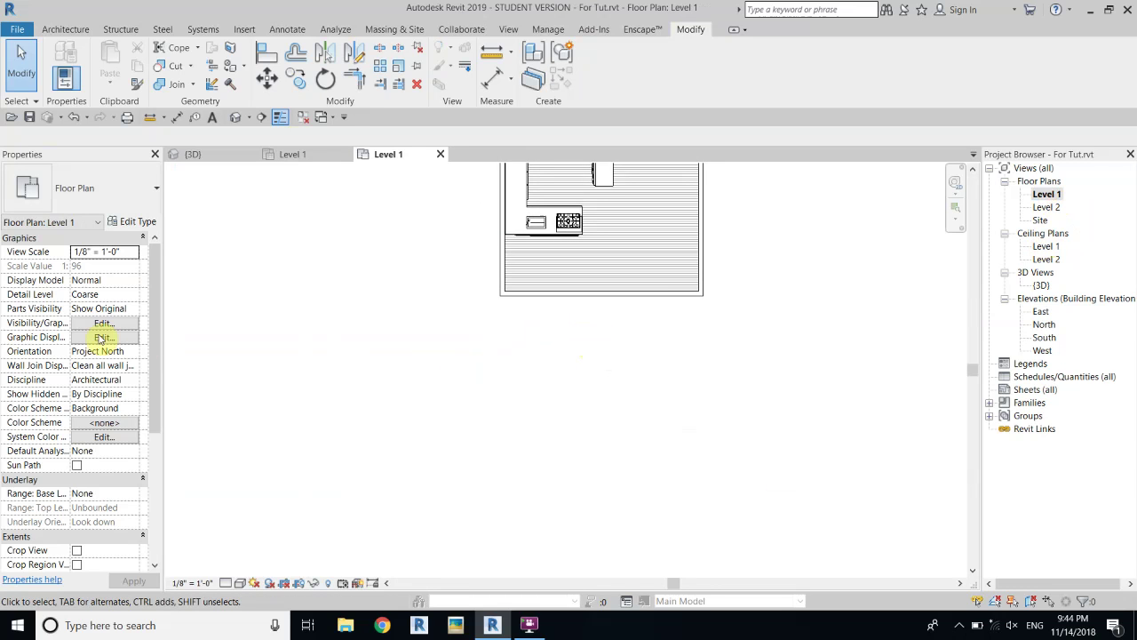
Start a floor and sketch a rectangular boundary about 15' by 23'-6" below the house, from its lower-left exterior wall corner
{"action": "mouse_move", "coordinate": [559, 229]}
{"action": "middle_mouse_down"}
{"action": "mouse_move", "coordinate": [571, 223]}
{"action": "mouse_move", "coordinate": [503, 308]}
{"action": "mouse_move", "coordinate": [467, 297]}
{"action": "middle_mouse_up"}
{"action": "scroll", "coordinate": [283, 352], "scroll_direction": "up", "scroll_amount": 2}
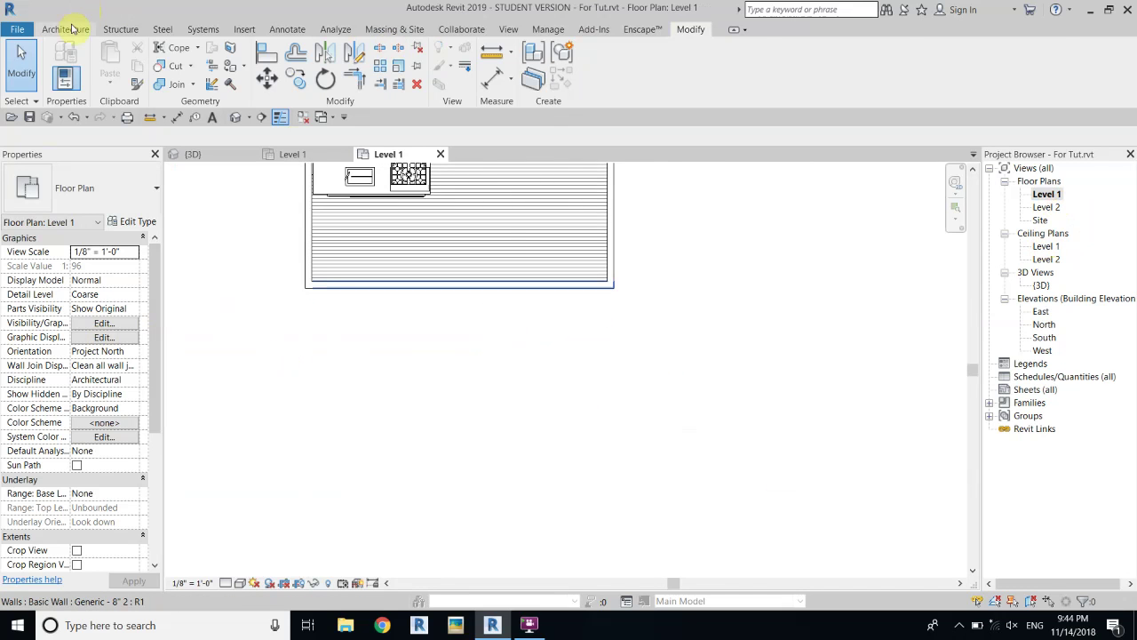
{"action": "left_click", "coordinate": [71, 29]}
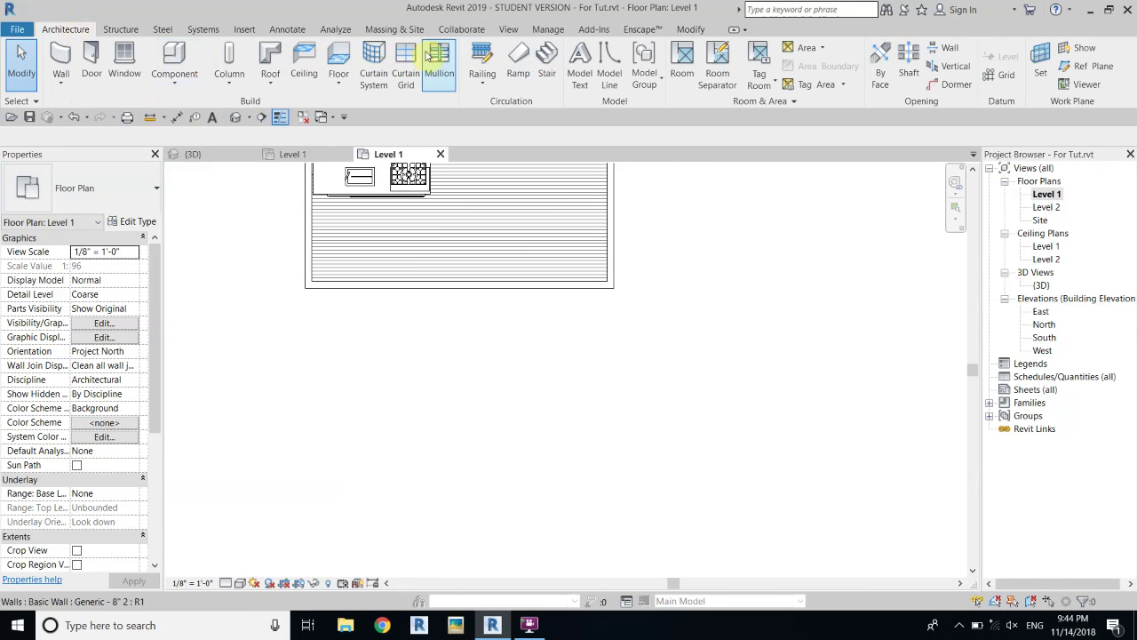
{"action": "left_click", "coordinate": [339, 58]}
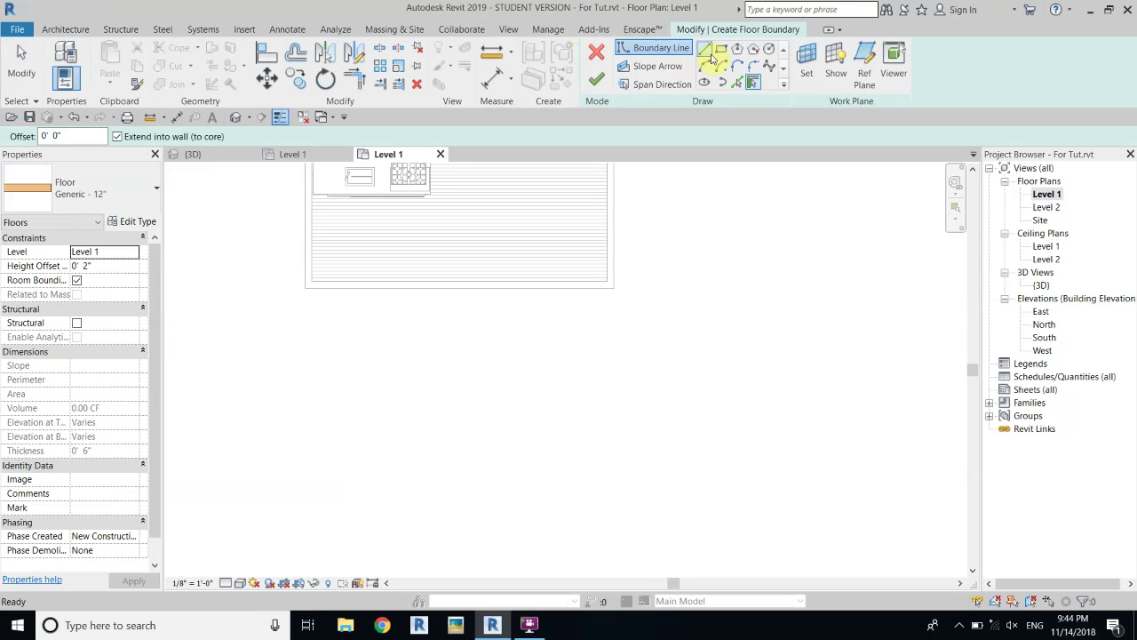
{"action": "left_click", "coordinate": [721, 50]}
{"action": "left_click", "coordinate": [304, 285]}
{"action": "scroll", "coordinate": [578, 255], "scroll_direction": "down", "scroll_amount": 3}
{"action": "left_click", "coordinate": [538, 461]}
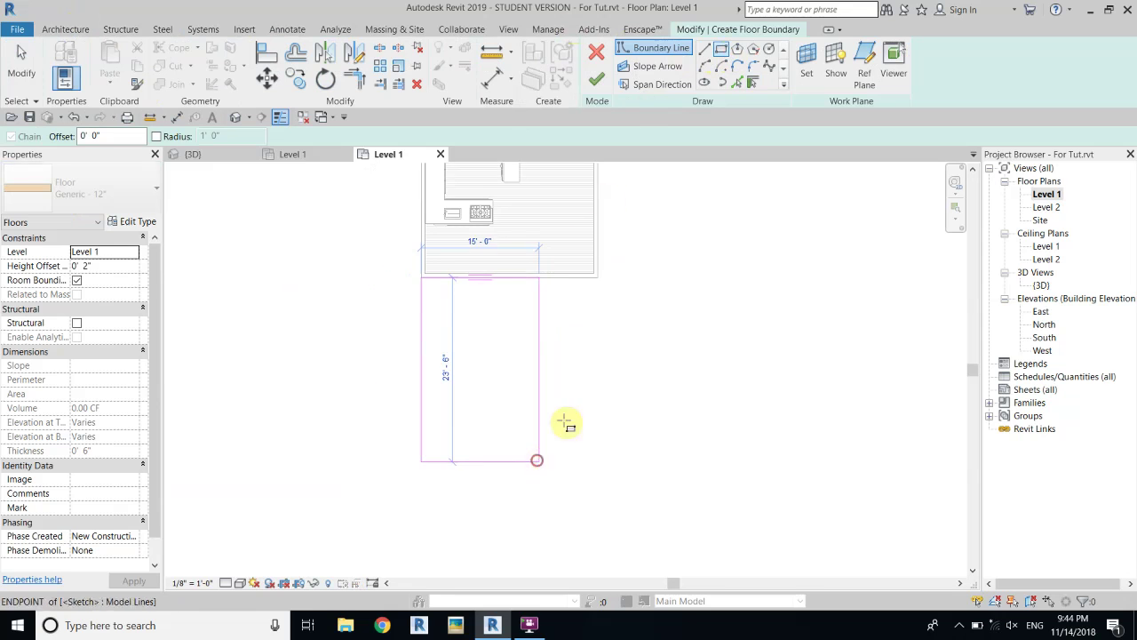
{"action": "right_click", "coordinate": [658, 235]}
{"action": "left_click", "coordinate": [690, 241]}
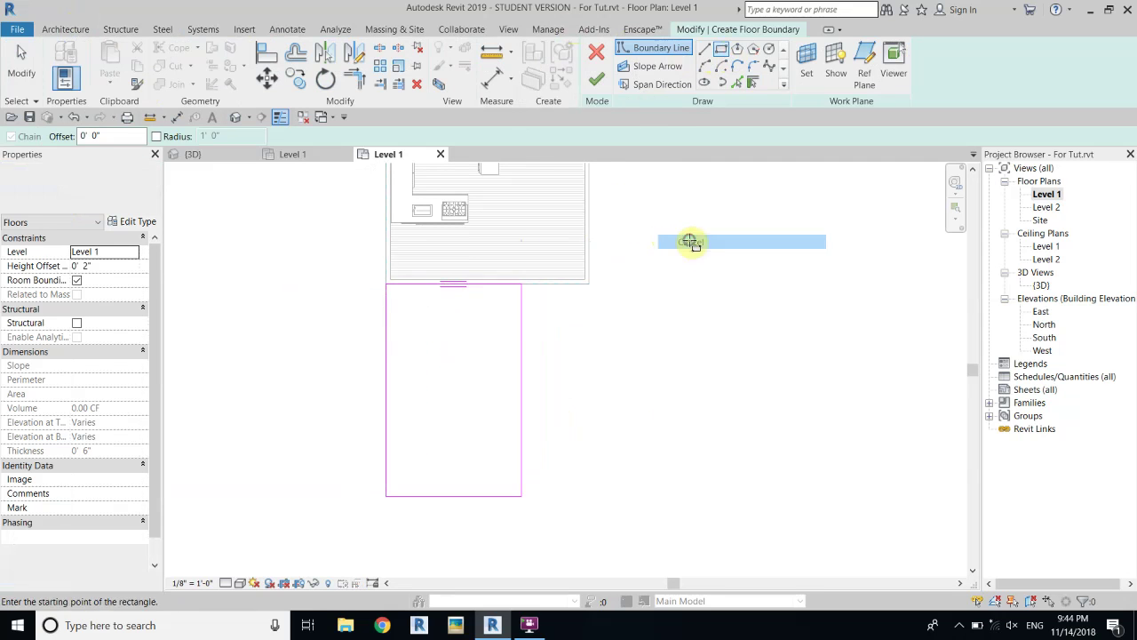
Set the width of the floor boundary rectangle to 13'
{"action": "left_click", "coordinate": [521, 343]}
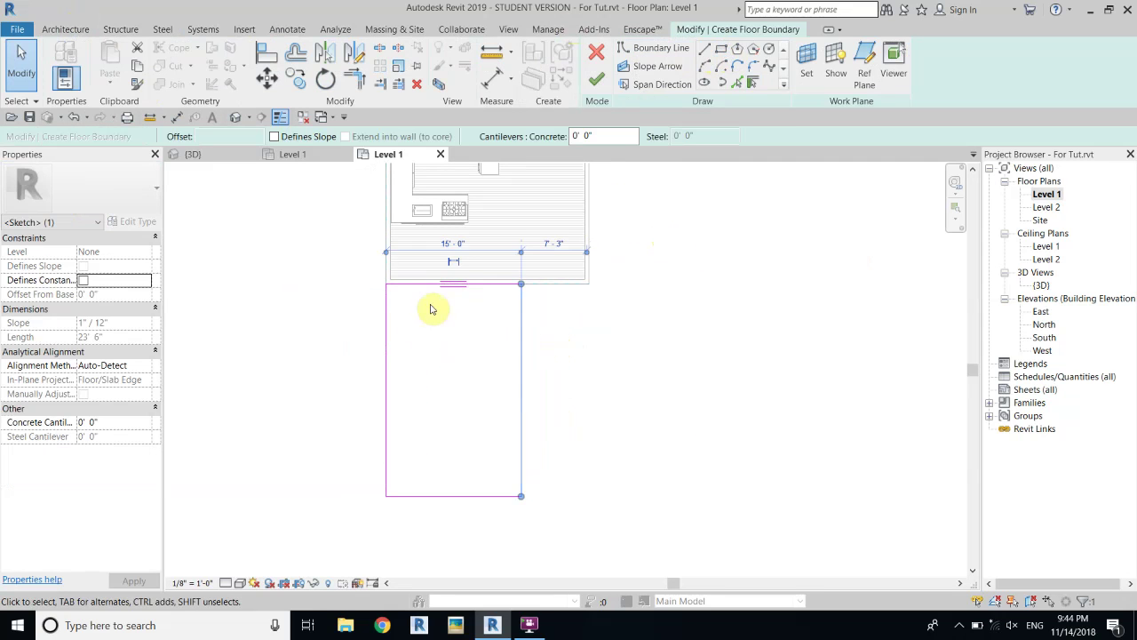
{"action": "scroll", "coordinate": [435, 311], "scroll_direction": "up", "scroll_amount": 2}
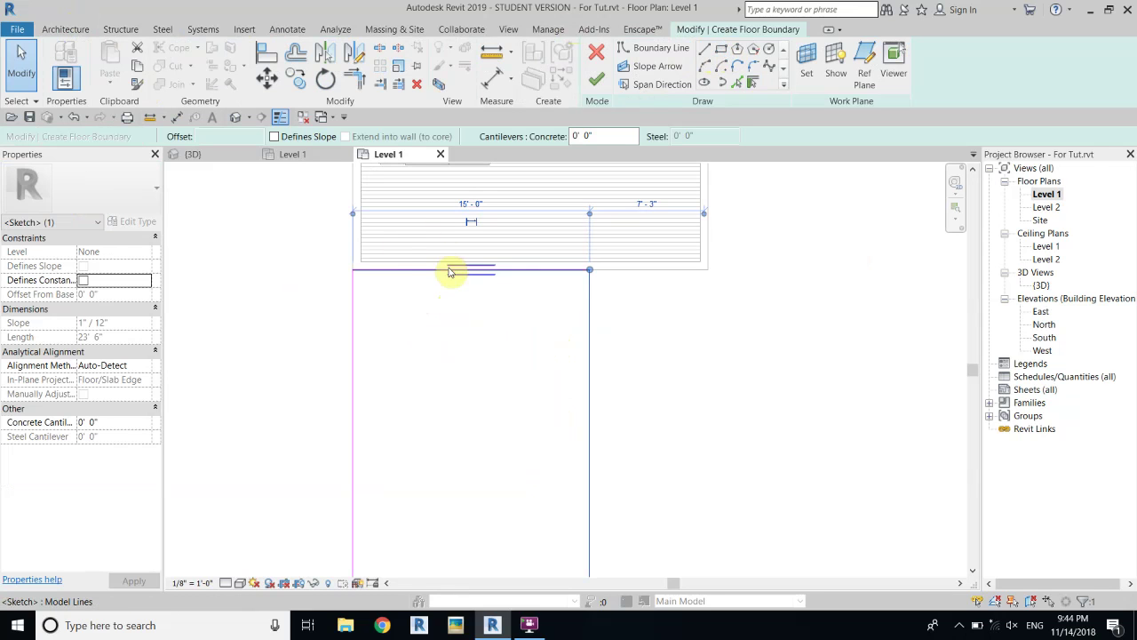
{"action": "left_click", "coordinate": [462, 203]}
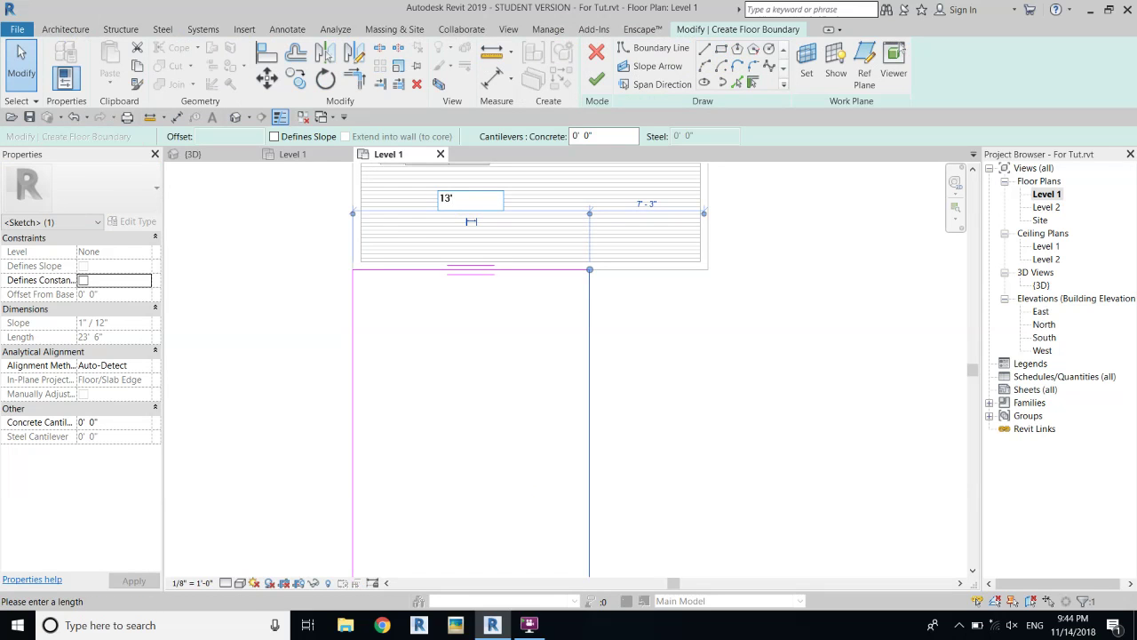
{"action": "type", "text": "13'"}
{"action": "key", "text": "Return"}
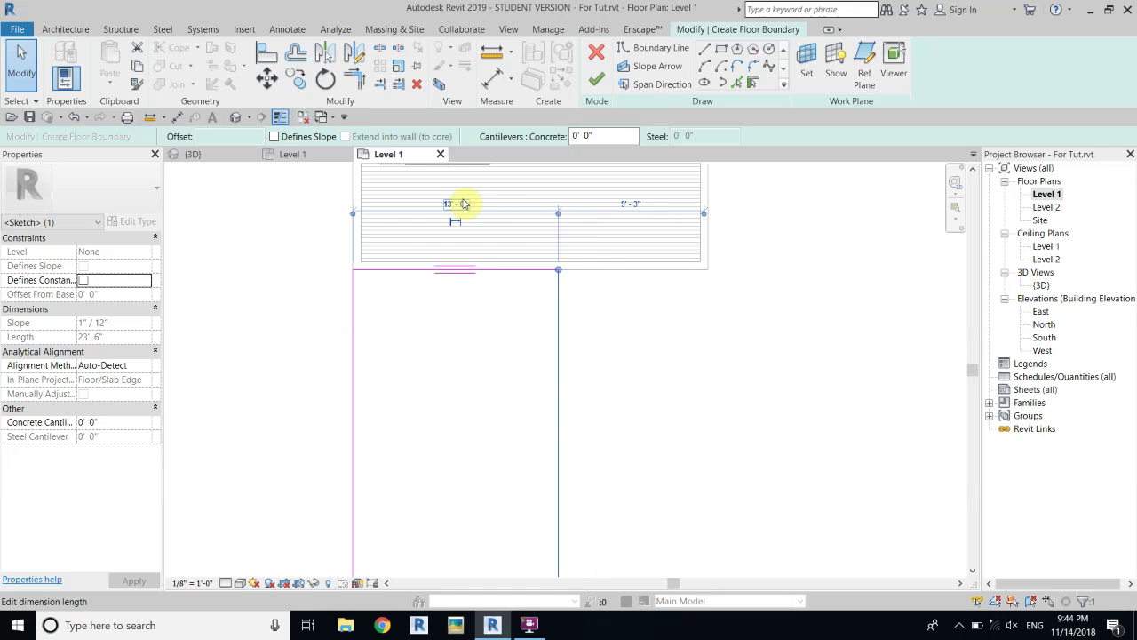
{"action": "left_click", "coordinate": [679, 361]}
Set the length of the floor boundary rectangle to 20' by adjusting its upper edge
{"action": "left_click", "coordinate": [391, 269]}
{"action": "scroll", "coordinate": [533, 217], "scroll_direction": "down", "scroll_amount": 1}
{"action": "left_click", "coordinate": [515, 254]}
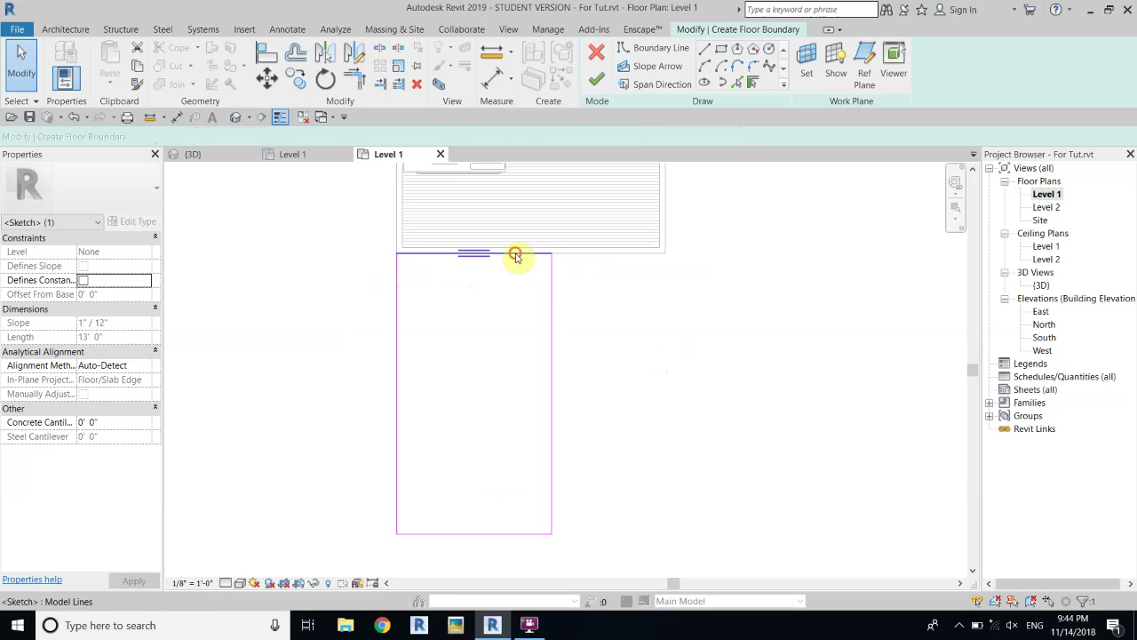
{"action": "left_click", "coordinate": [352, 396]}
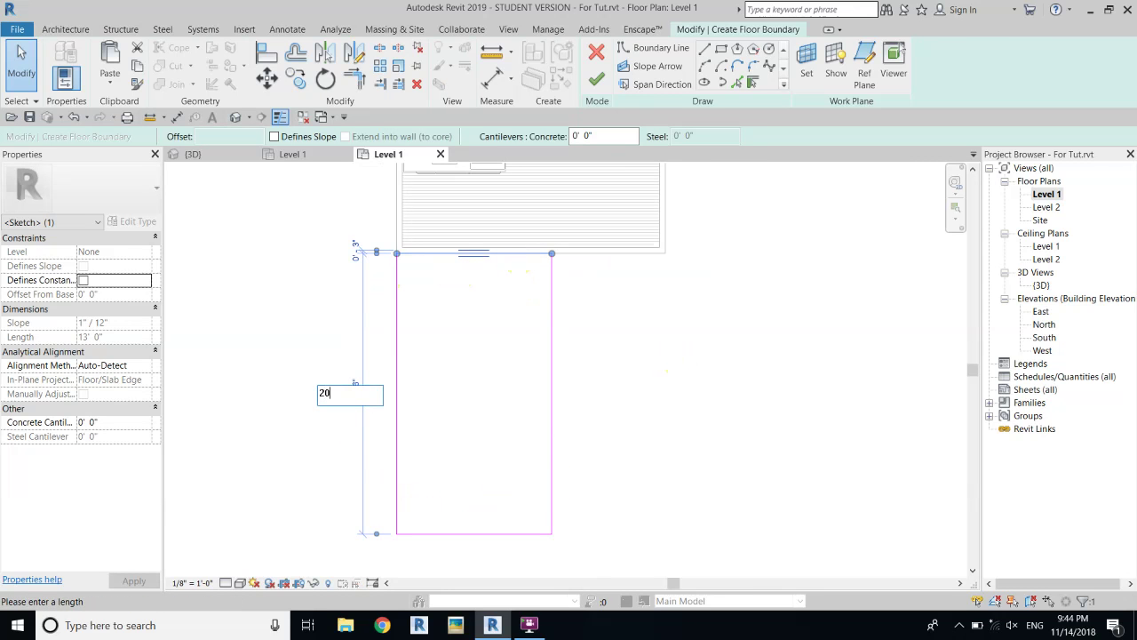
{"action": "type", "text": "20"}
{"action": "key", "text": "Return"}
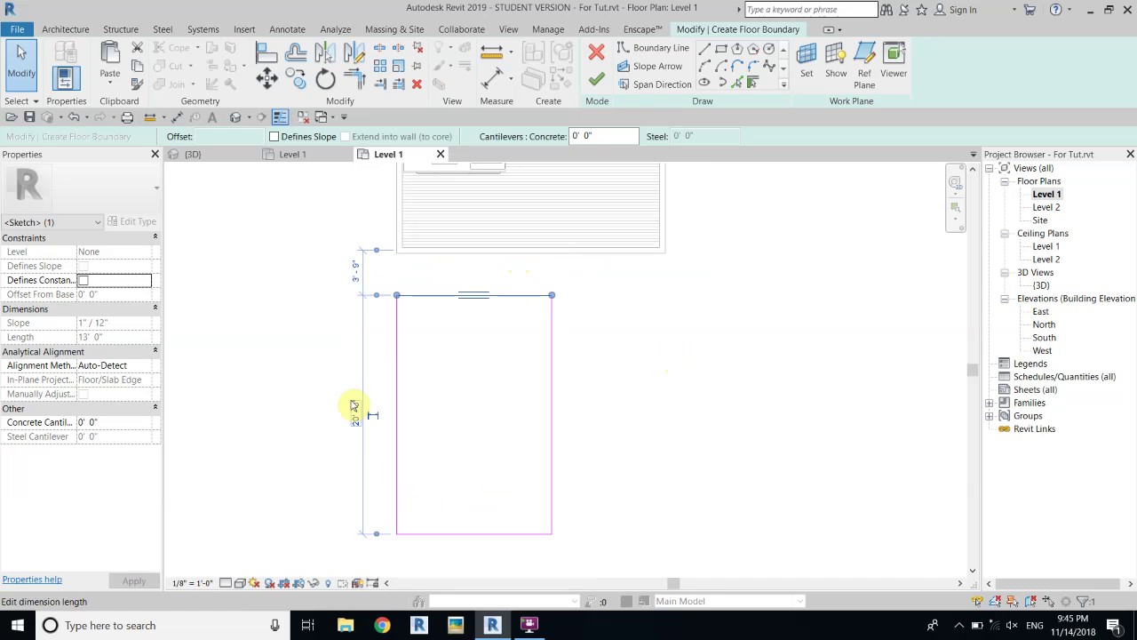
{"action": "left_click", "coordinate": [683, 349]}
Move the whole floor boundary so its upper-left corner meets the house's lower-left exterior wall corner
{"action": "mouse_move", "coordinate": [287, 229]}
{"action": "left_mouse_down"}
{"action": "mouse_move", "coordinate": [484, 331]}
{"action": "mouse_move", "coordinate": [698, 557]}
{"action": "left_mouse_up"}
{"action": "left_click", "coordinate": [266, 77]}
{"action": "left_click", "coordinate": [400, 296]}
{"action": "scroll", "coordinate": [397, 258], "scroll_direction": "up", "scroll_amount": 5}
{"action": "scroll", "coordinate": [395, 247], "scroll_direction": "down", "scroll_amount": 3}
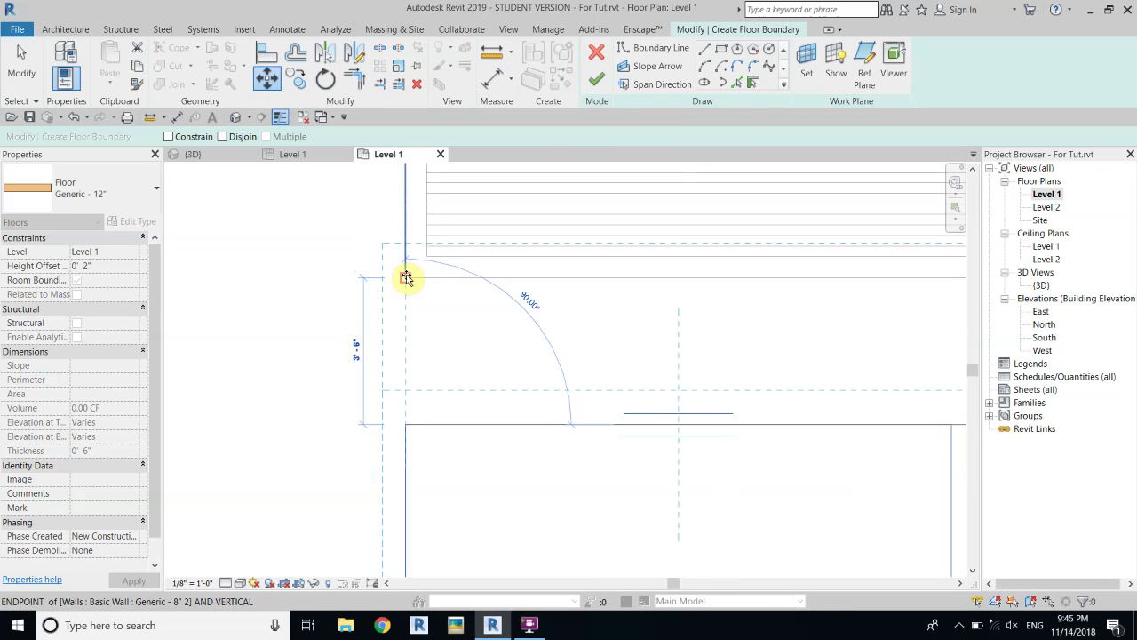
{"action": "left_click", "coordinate": [406, 276]}
{"action": "key", "text": "Escape"}
{"action": "scroll", "coordinate": [355, 222], "scroll_direction": "down", "scroll_amount": 3}
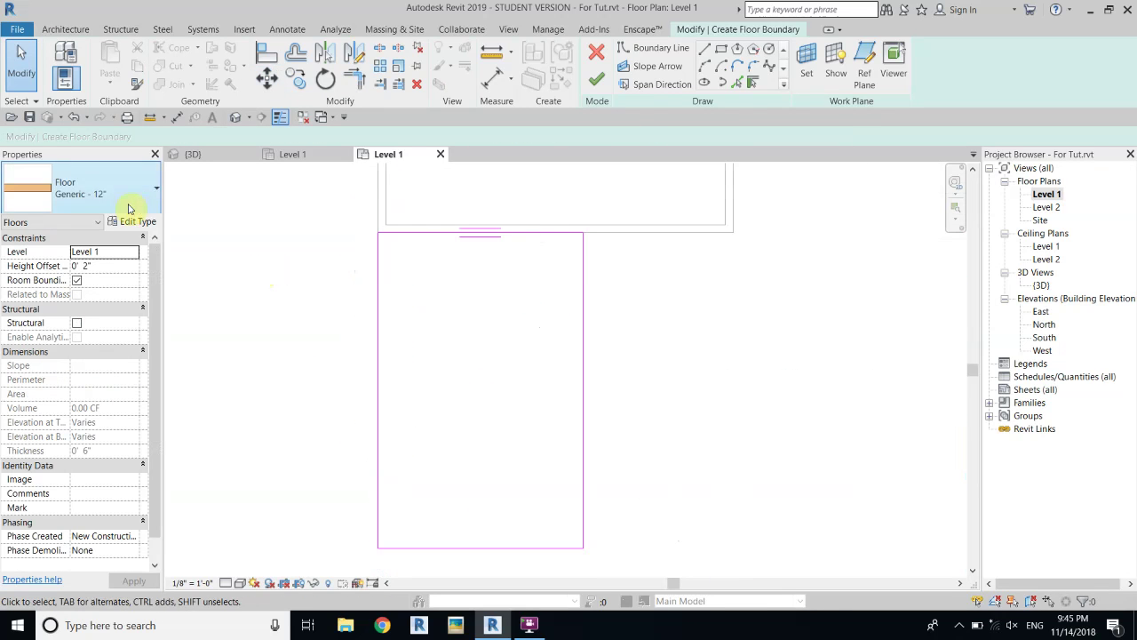
Duplicate the Generic - 12" floor type under the suggested name and review the layer structure of the copy
{"action": "middle_click_drag", "start_coordinate": [234, 232], "coordinate": [400, 231]}
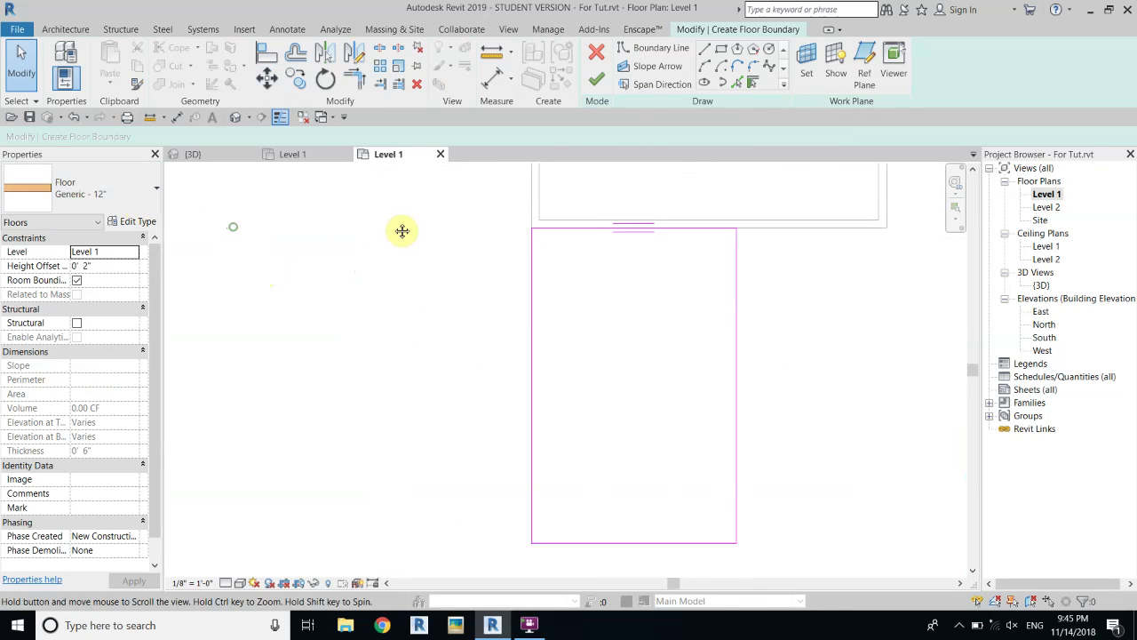
{"action": "left_click", "coordinate": [138, 222]}
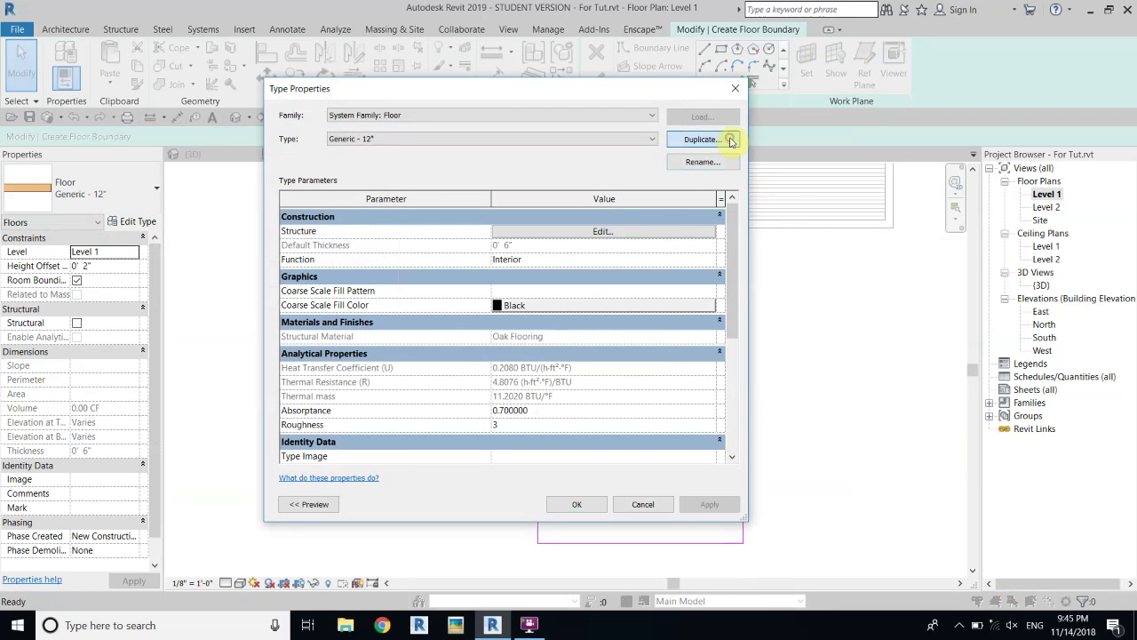
{"action": "left_click", "coordinate": [729, 140]}
{"action": "left_click", "coordinate": [576, 344]}
{"action": "left_click", "coordinate": [558, 232]}
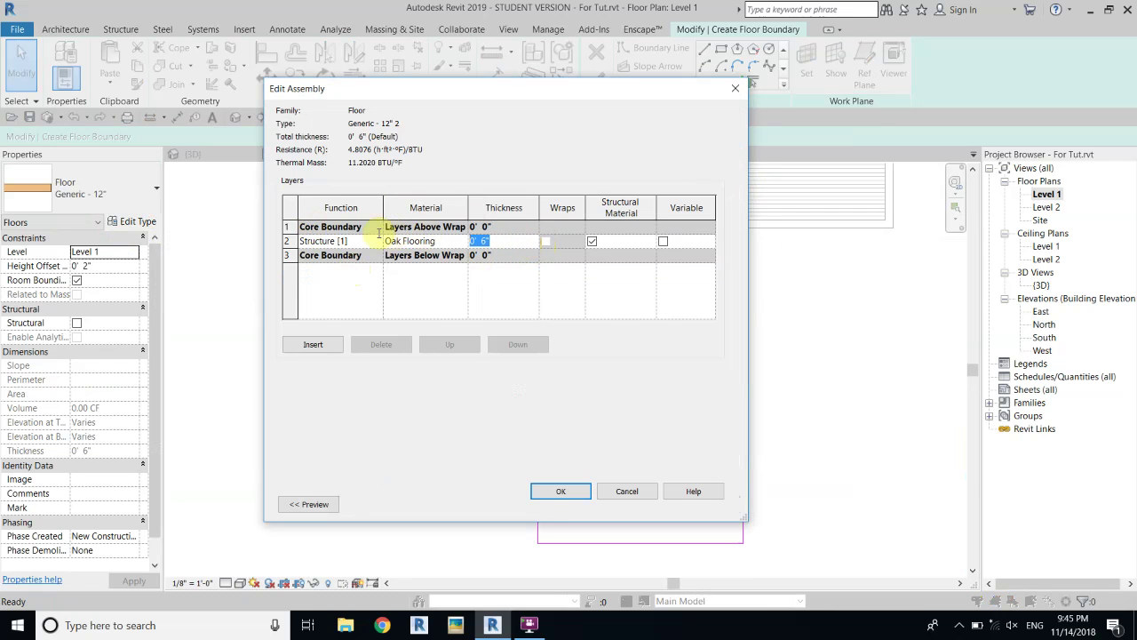
{"action": "left_click_drag", "start_coordinate": [626, 100], "coordinate": [611, 61]}
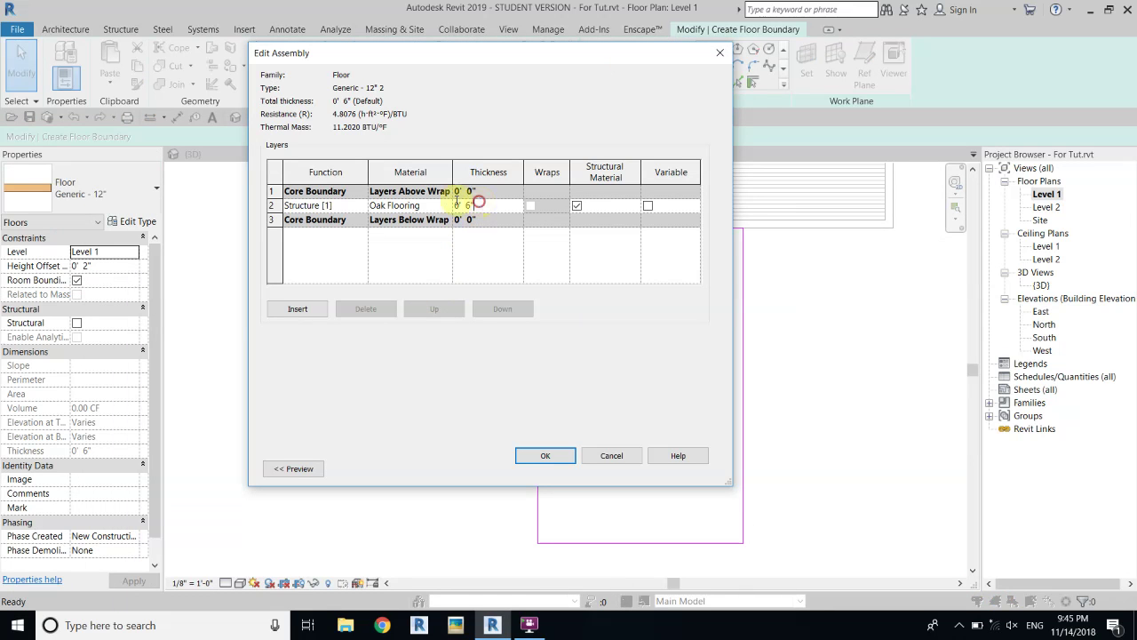
{"action": "left_click", "coordinate": [567, 458]}
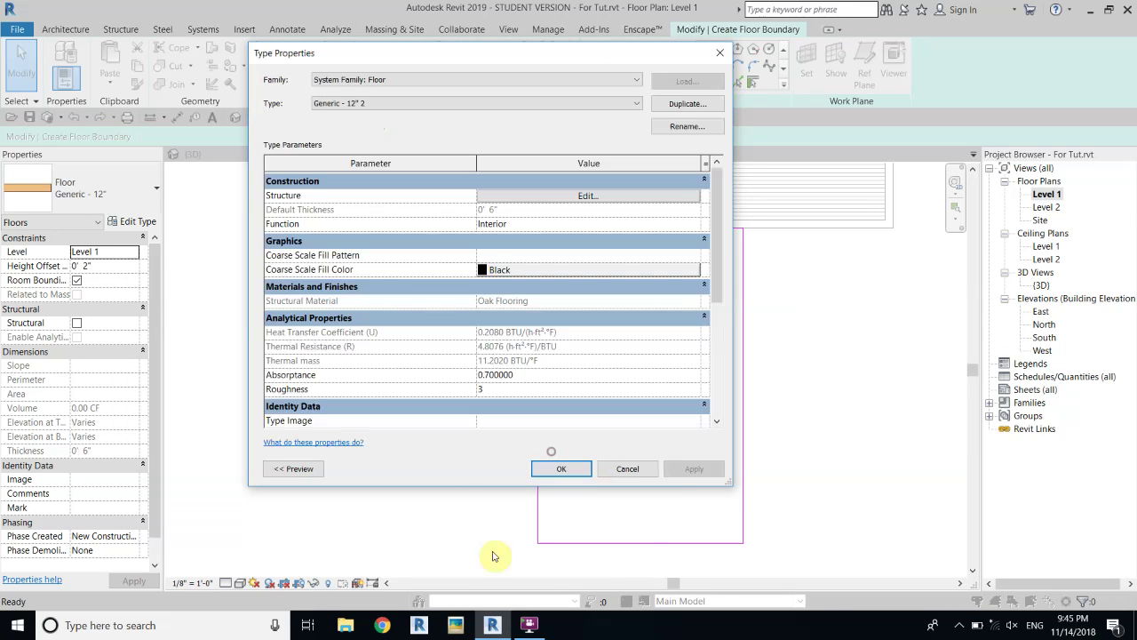
{"action": "left_click", "coordinate": [586, 475]}
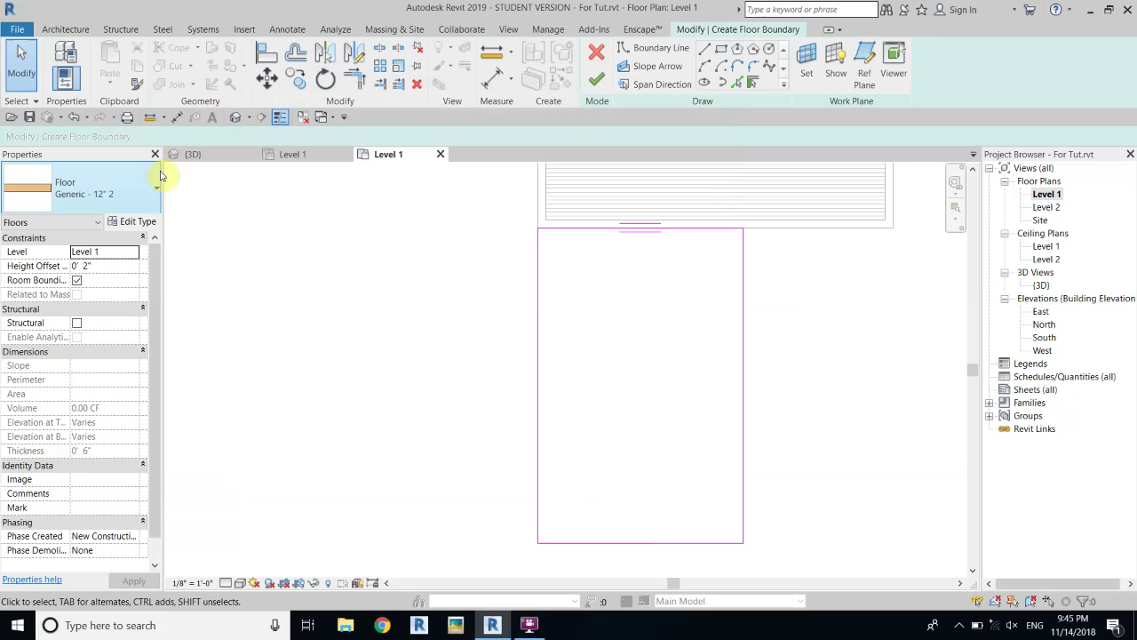
Create a new material named Grass for the structure layer of the duplicated floor type
{"action": "left_click", "coordinate": [138, 223]}
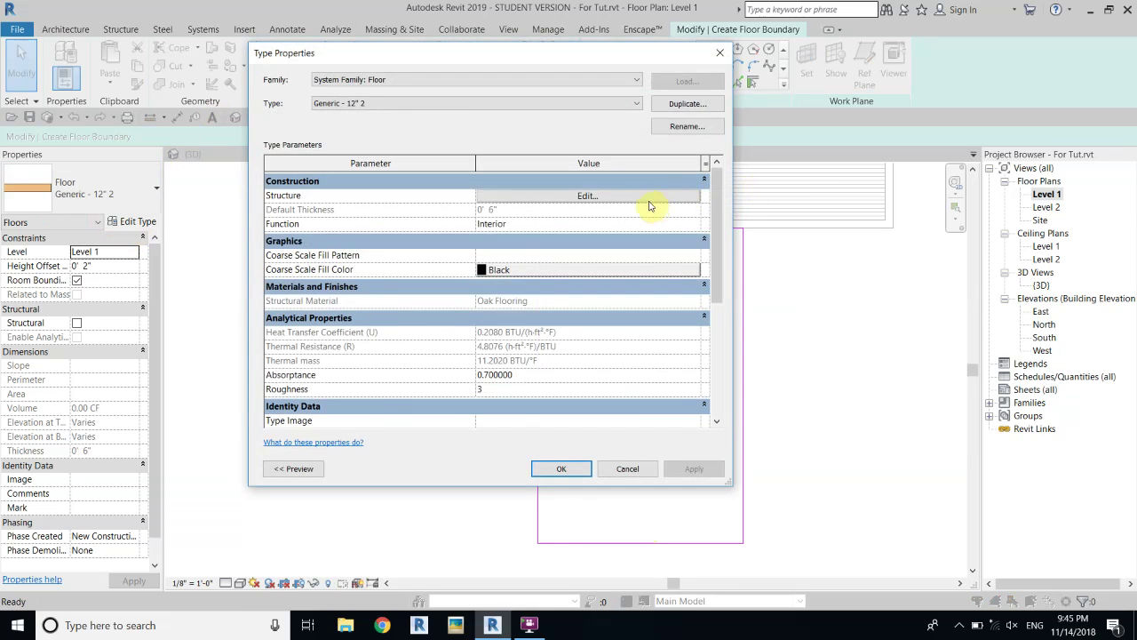
{"action": "left_click", "coordinate": [655, 205]}
{"action": "left_click", "coordinate": [449, 205]}
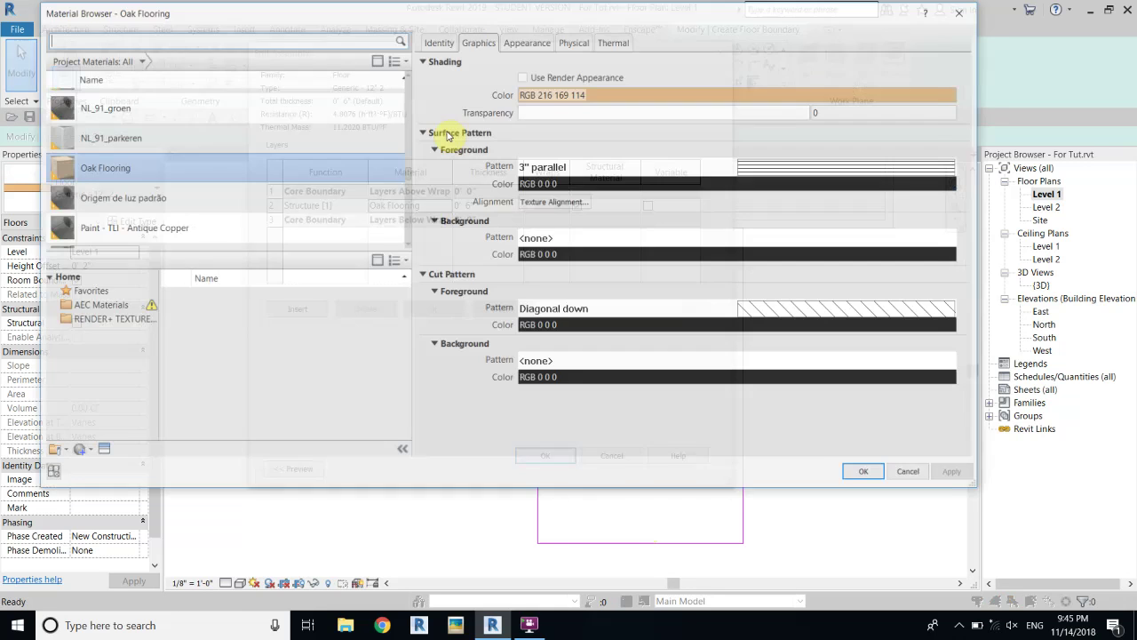
{"action": "left_click", "coordinate": [79, 453]}
{"action": "left_click", "coordinate": [89, 469]}
{"action": "right_click", "coordinate": [104, 174]}
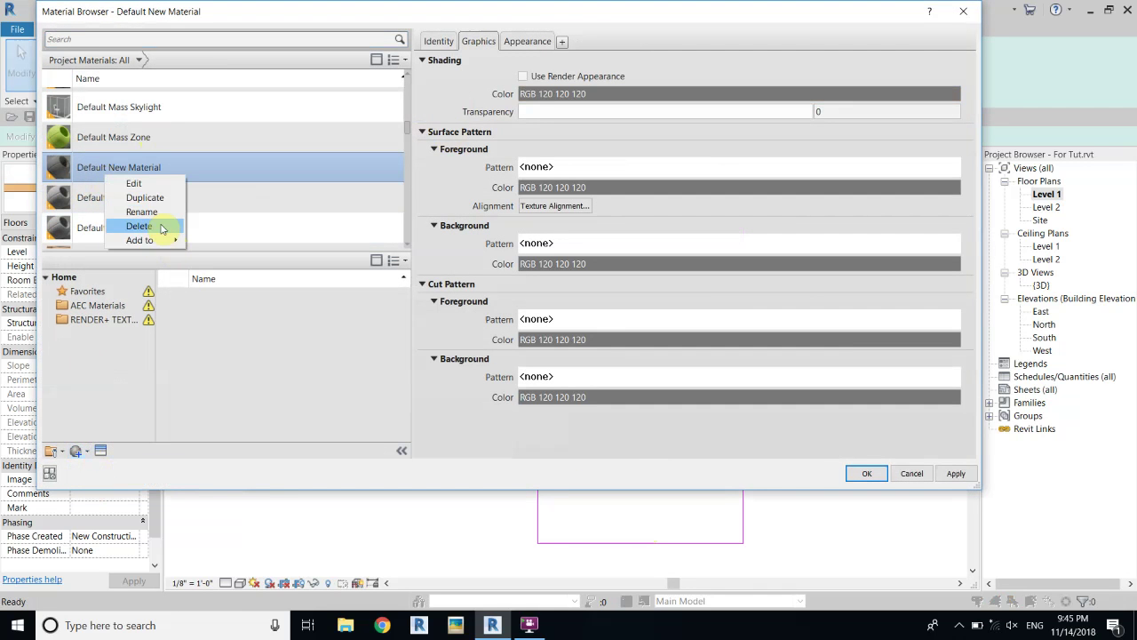
{"action": "left_click", "coordinate": [158, 213]}
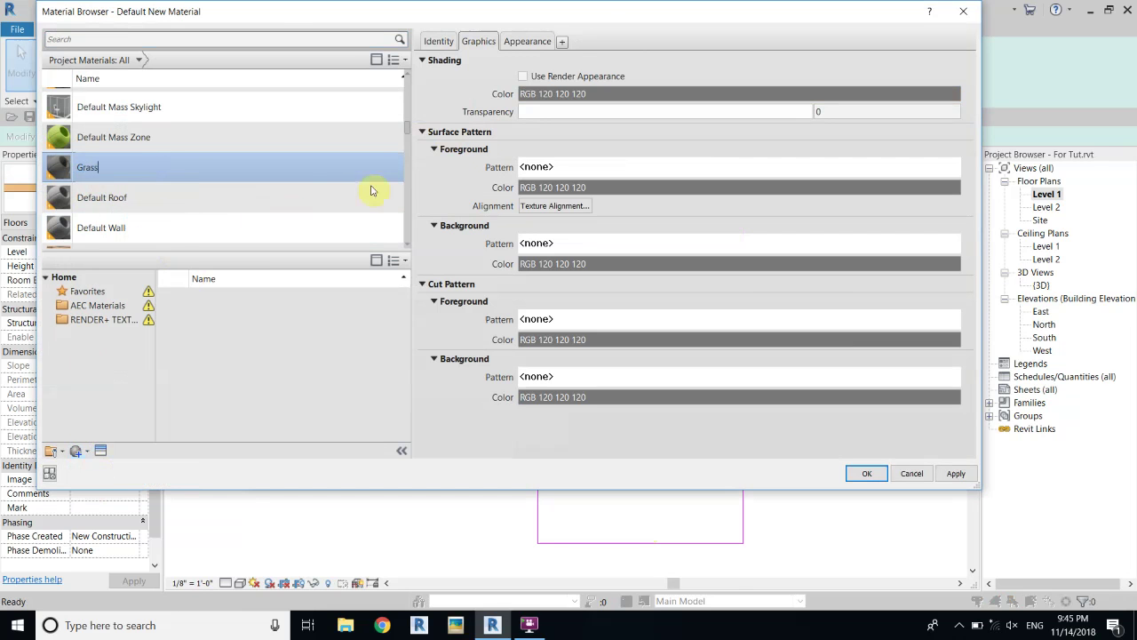
Enable Use Render Appearance for the Grass material and load Grass_E_Diff.jpg from a Desktop folder as its appearance image
{"action": "left_click", "coordinate": [559, 76]}
{"action": "left_click", "coordinate": [538, 42]}
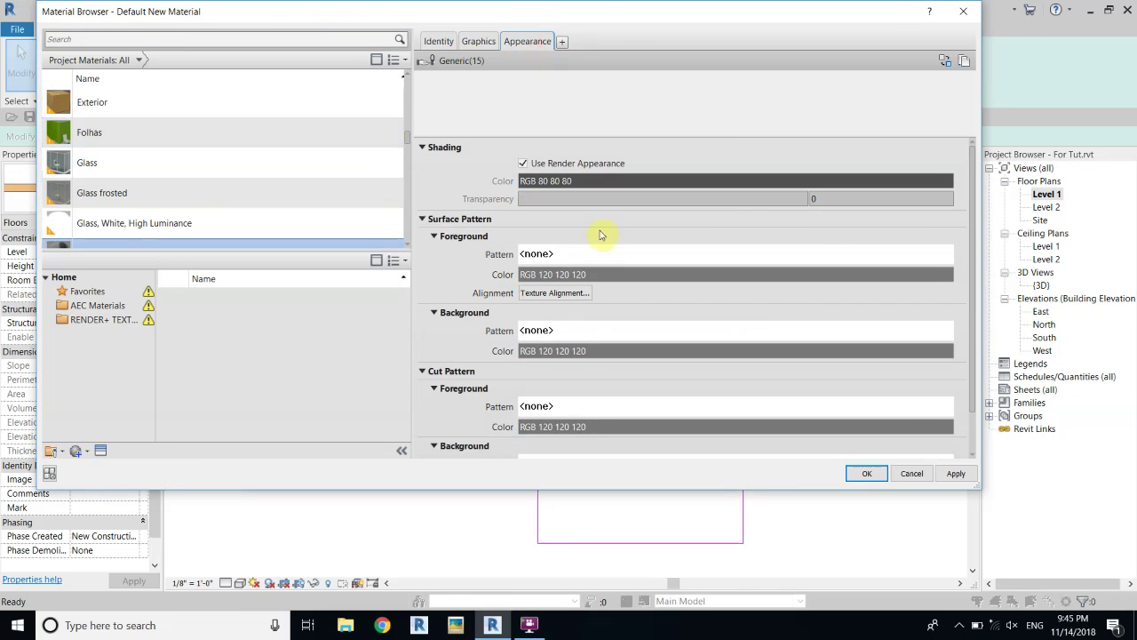
{"action": "left_click", "coordinate": [543, 218]}
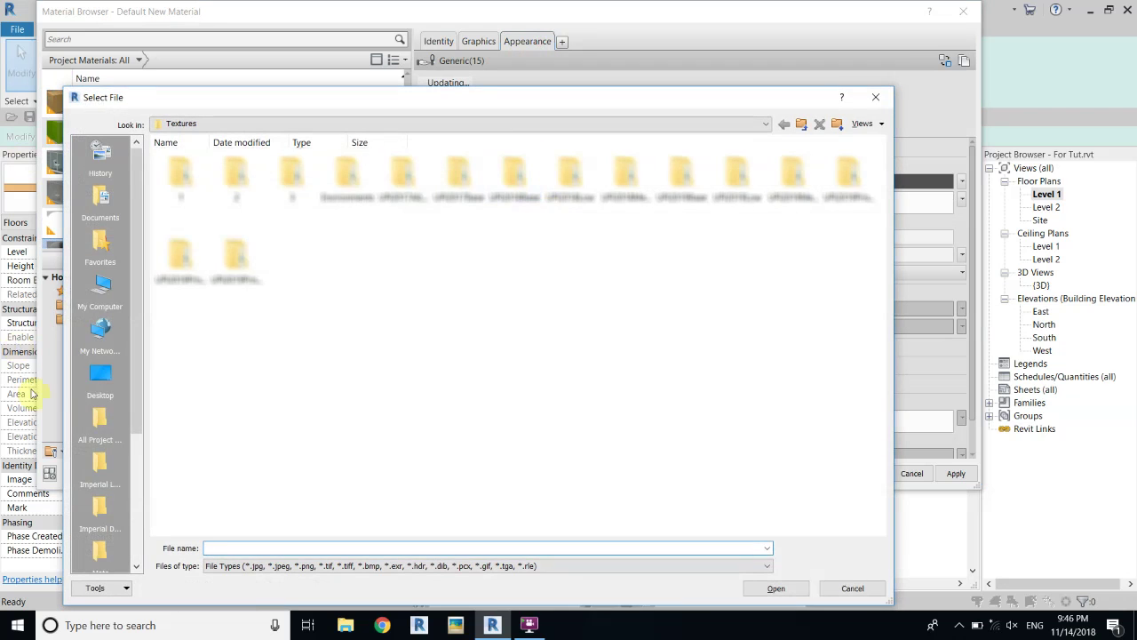
{"action": "left_click", "coordinate": [101, 393]}
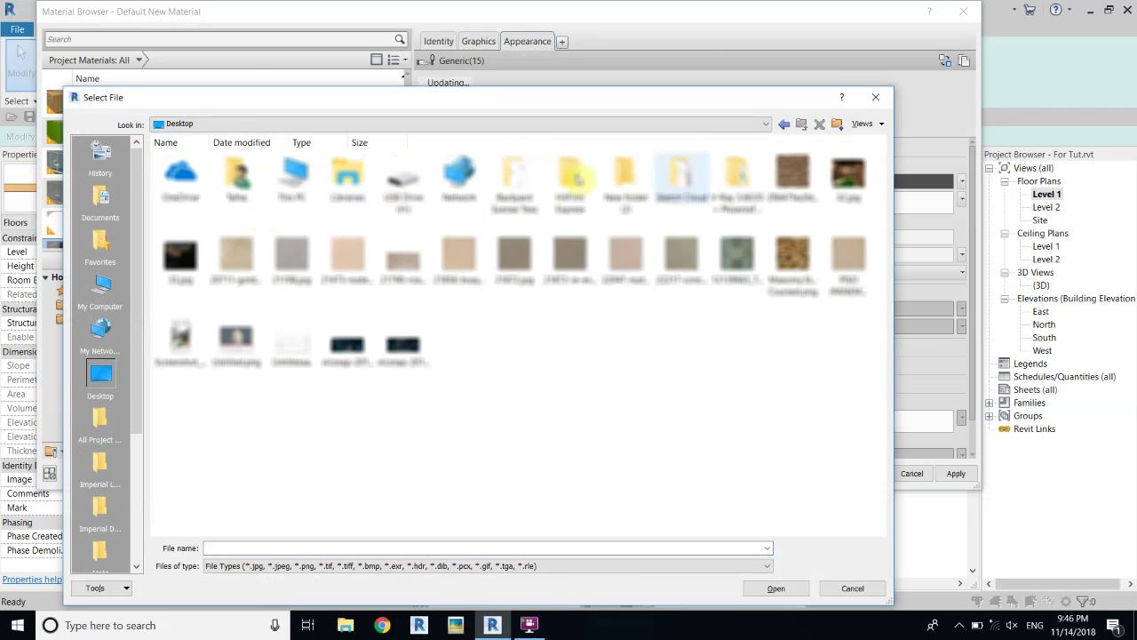
{"action": "double_click", "coordinate": [513, 178]}
{"action": "left_click", "coordinate": [280, 167]}
{"action": "double_click", "coordinate": [280, 167]}
Set the grass texture's sample size to 3'-0" in width and height, and apply the Grass material to the floor type
{"action": "left_click", "coordinate": [660, 202]}
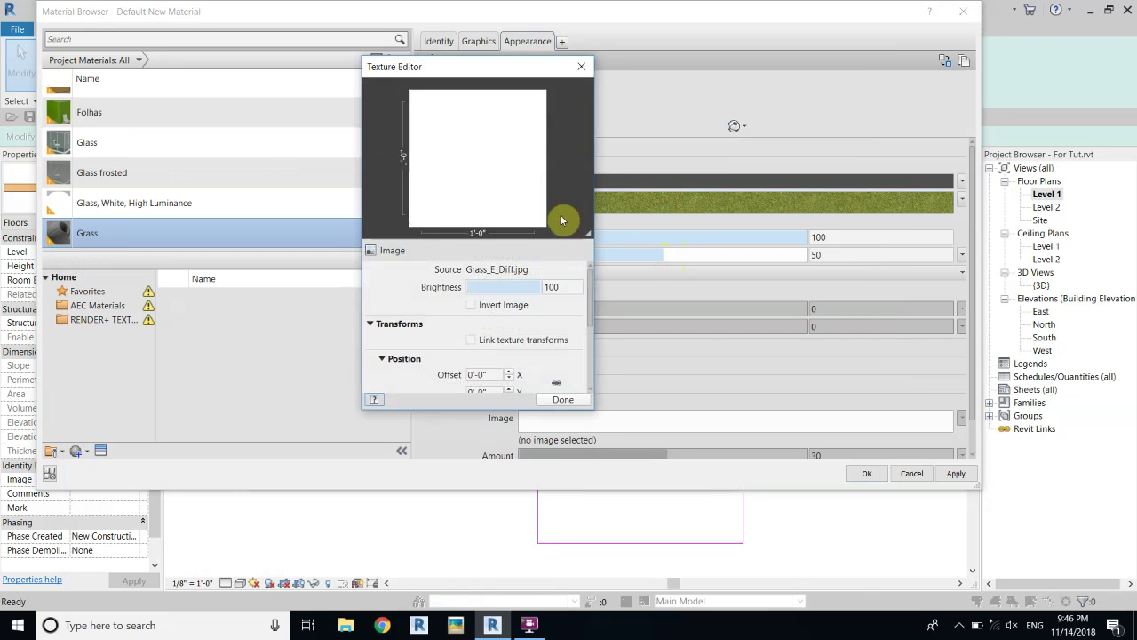
{"action": "left_click_drag", "start_coordinate": [589, 302], "coordinate": [589, 364]}
{"action": "left_click", "coordinate": [483, 309]}
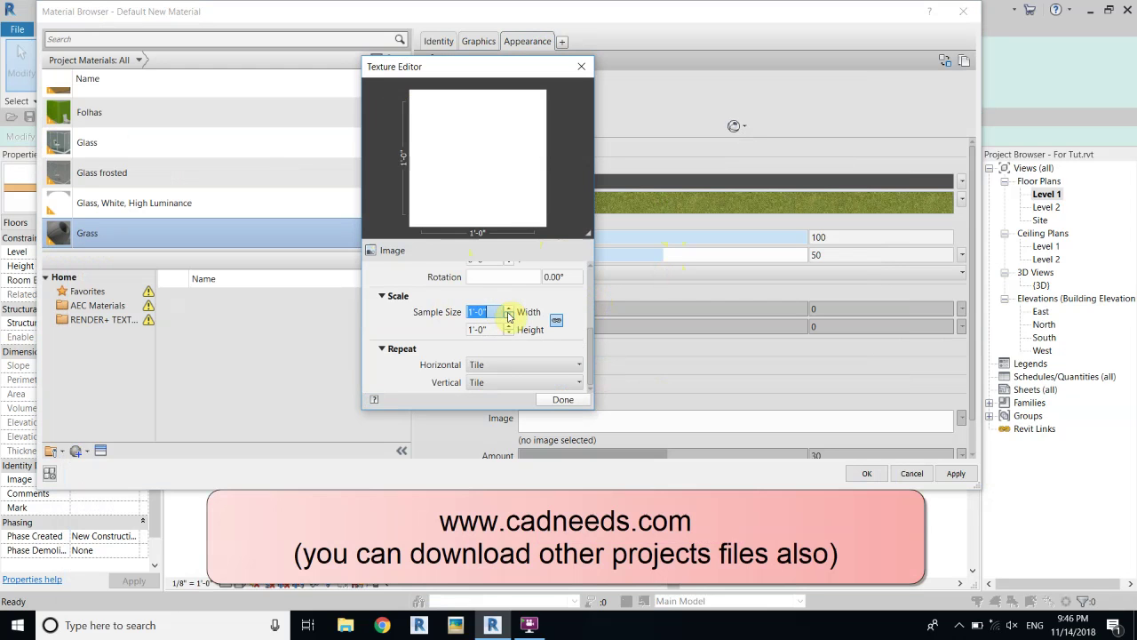
{"action": "type", "text": "3'"}
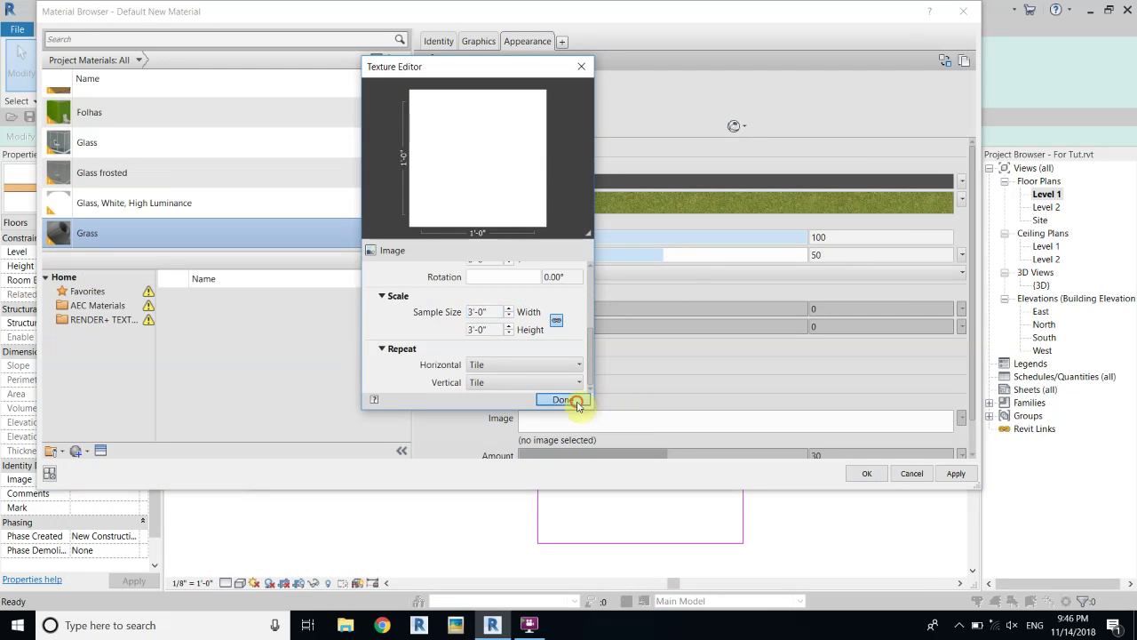
{"action": "left_click", "coordinate": [562, 400]}
{"action": "left_click", "coordinate": [867, 472]}
{"action": "left_click", "coordinate": [539, 454]}
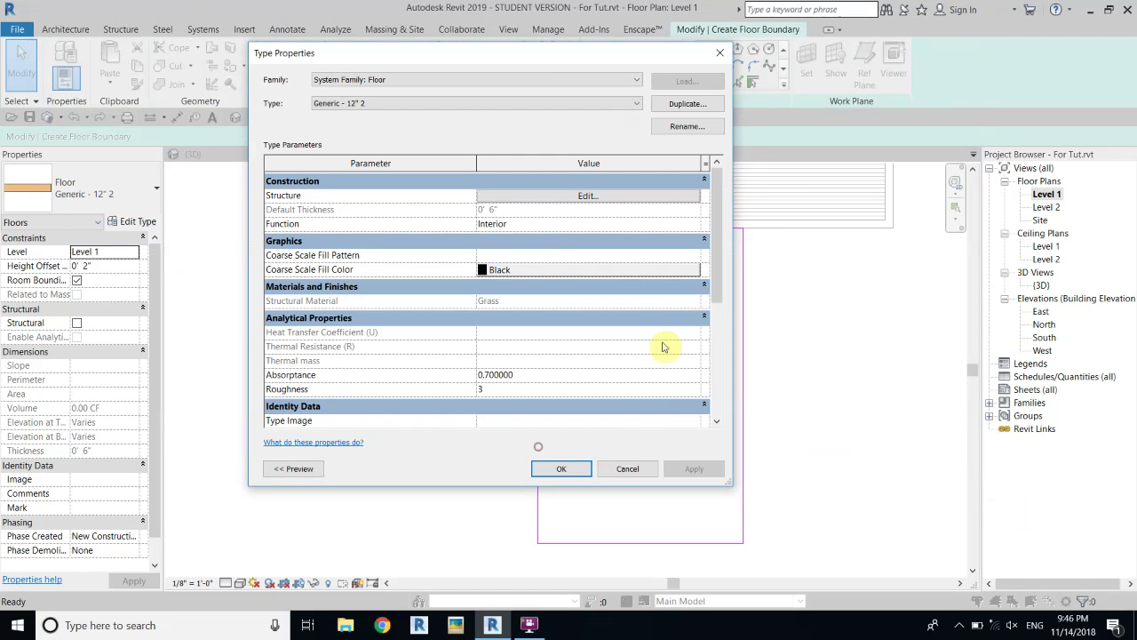
{"action": "left_click", "coordinate": [552, 467]}
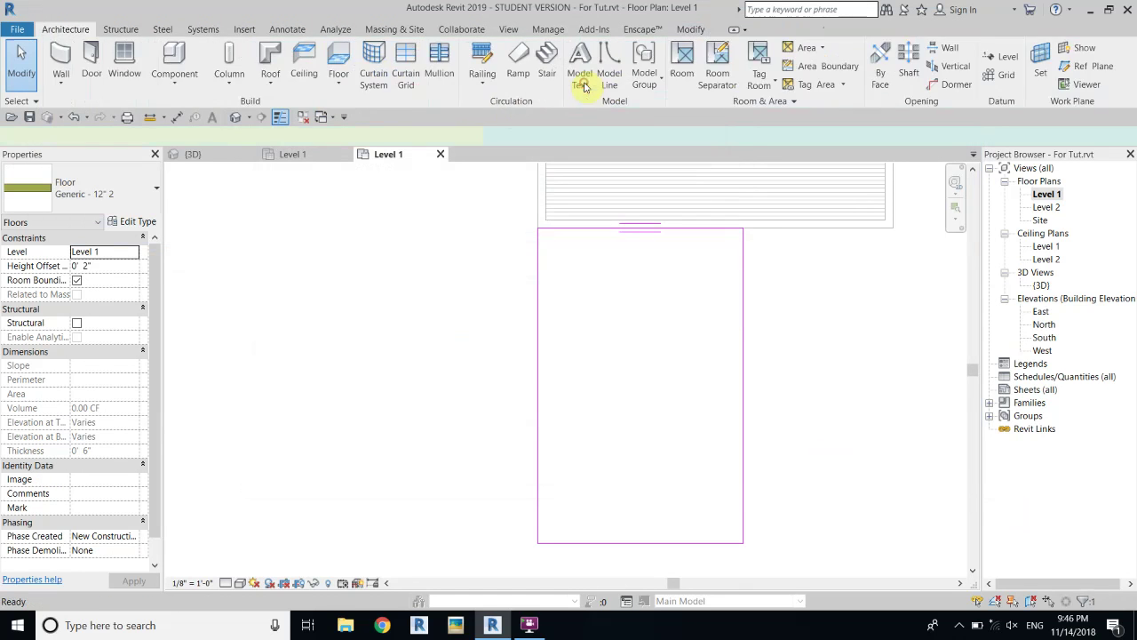
Finish the floor sketch and inspect the grass floor beside the house in the 3D view
{"action": "left_click", "coordinate": [596, 79]}
{"action": "left_click", "coordinate": [236, 117]}
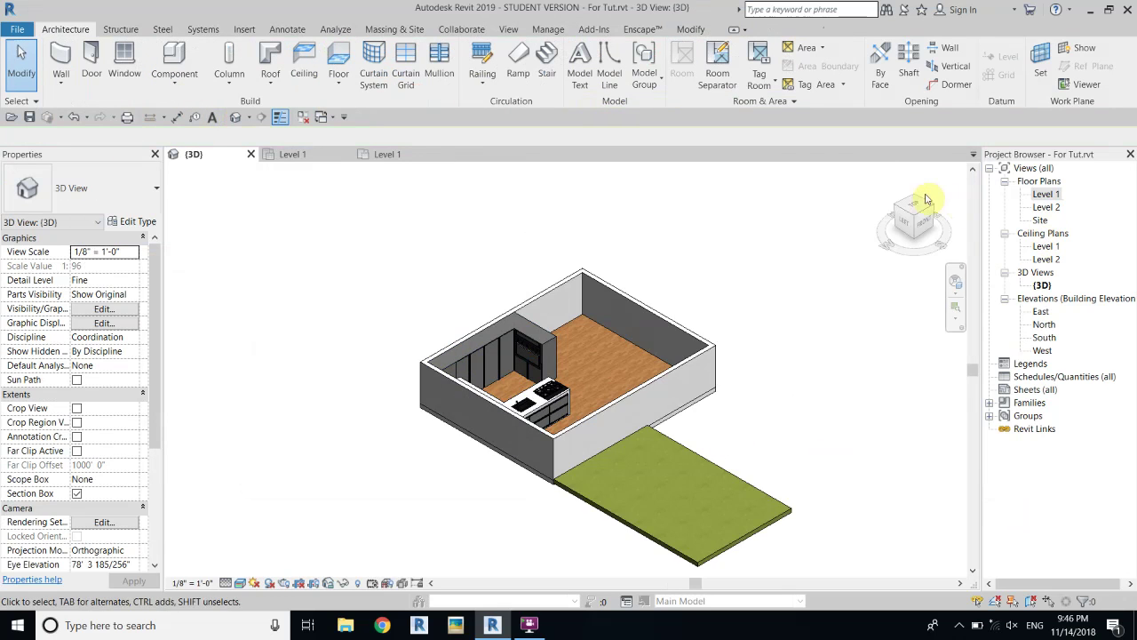
{"action": "middle_click_drag", "start_coordinate": [863, 221], "coordinate": [616, 204], "text": "shift"}
{"action": "scroll", "coordinate": [615, 203], "scroll_direction": "up", "scroll_amount": 3}
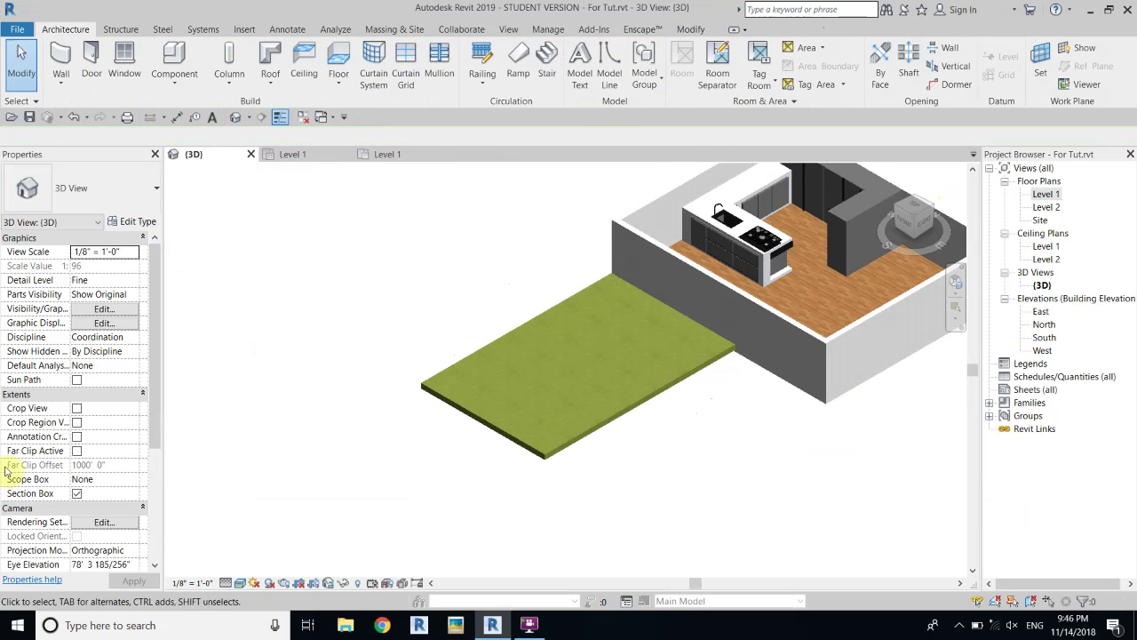
{"action": "scroll", "coordinate": [586, 315], "scroll_direction": "down", "scroll_amount": 2}
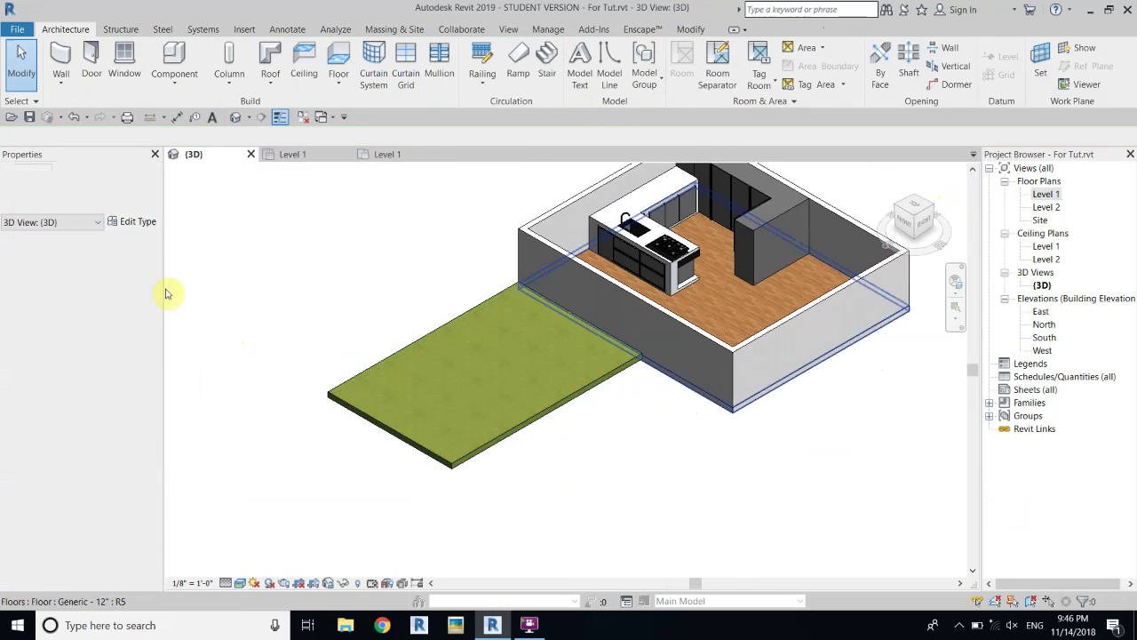
Load all five families, including Grass Array and Mesa Jantar (3), from the Backyard Scense Texs folder on the Desktop
{"action": "scroll", "coordinate": [569, 371], "scroll_direction": "up", "scroll_amount": 4}
{"action": "scroll", "coordinate": [459, 296], "scroll_direction": "down", "scroll_amount": 2}
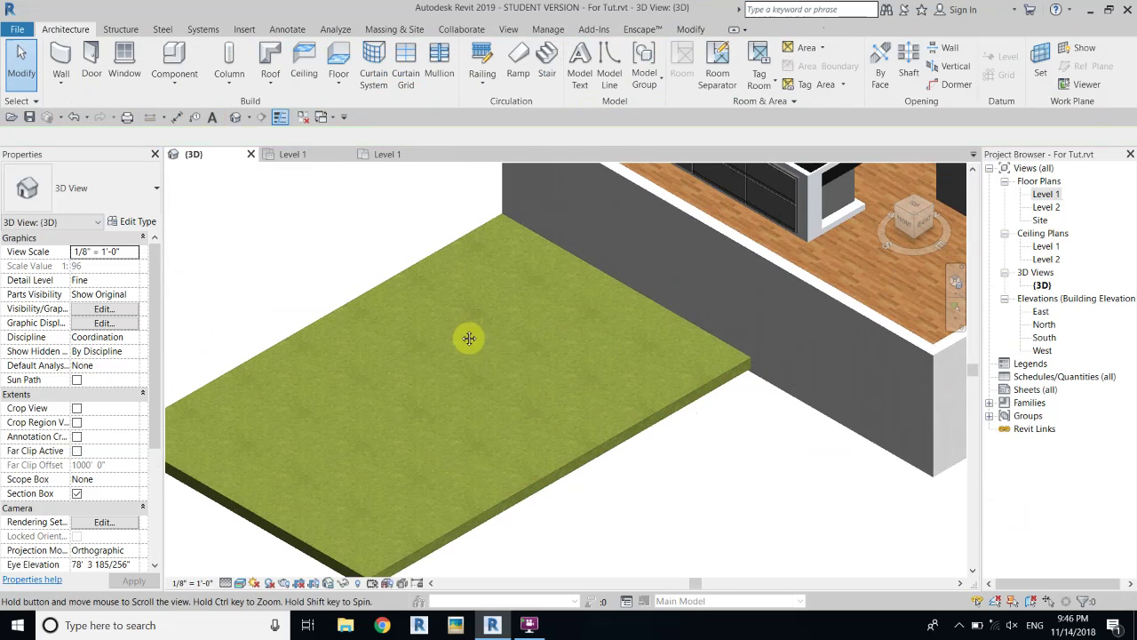
{"action": "scroll", "coordinate": [468, 334], "scroll_direction": "up", "scroll_amount": 2}
{"action": "left_click", "coordinate": [243, 29]}
{"action": "right_click", "coordinate": [336, 185]}
{"action": "right_click", "coordinate": [355, 202]}
{"action": "left_click", "coordinate": [368, 214]}
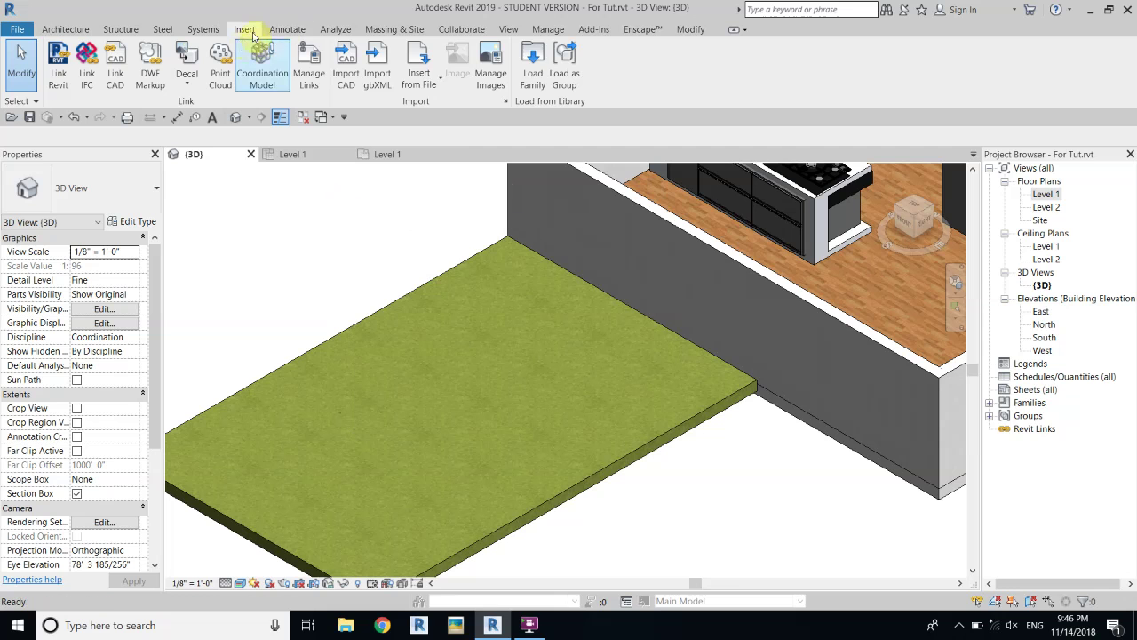
{"action": "left_click", "coordinate": [533, 64]}
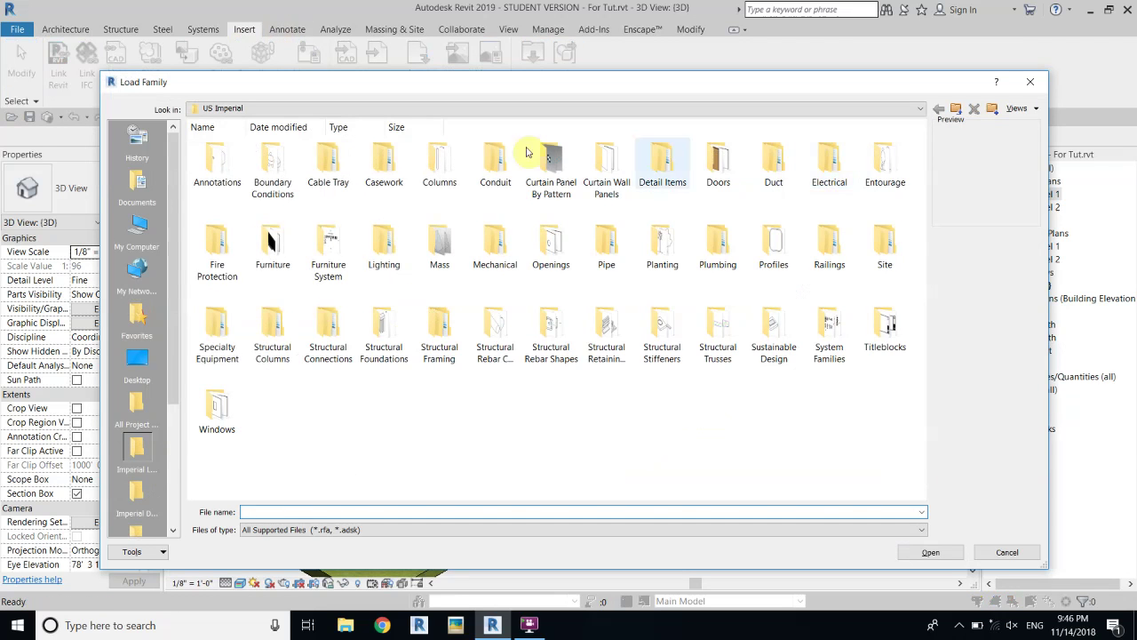
{"action": "left_click", "coordinate": [138, 359]}
{"action": "double_click", "coordinate": [553, 193]}
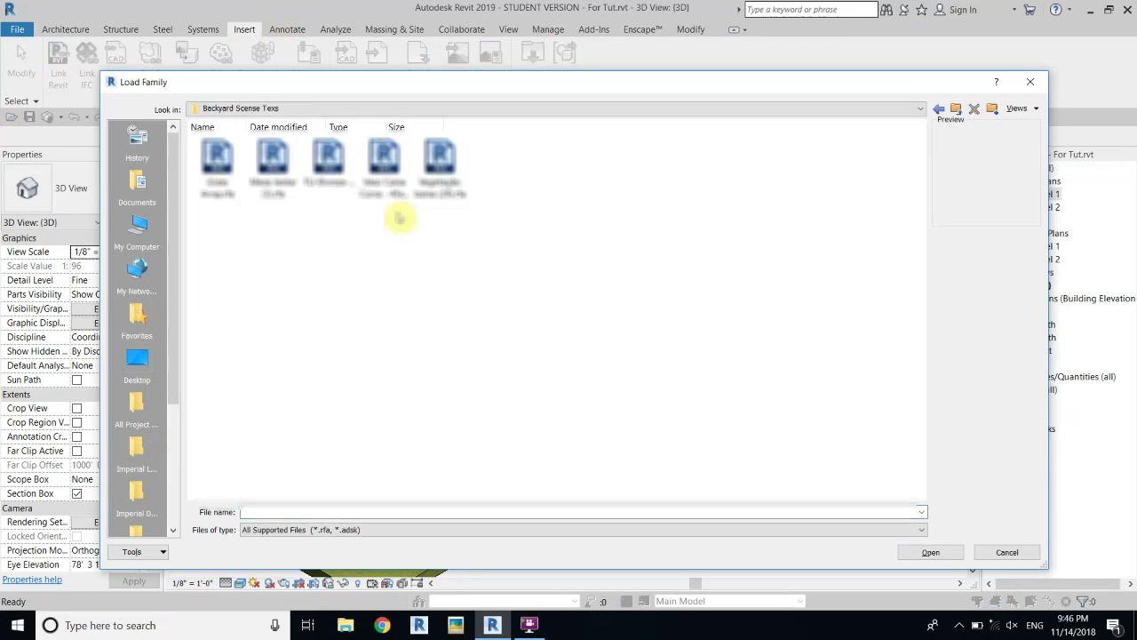
{"action": "left_click_drag", "start_coordinate": [735, 268], "coordinate": [436, 178]}
{"action": "left_click_drag", "start_coordinate": [691, 266], "coordinate": [202, 174]}
{"action": "left_click_drag", "start_coordinate": [692, 266], "coordinate": [190, 142]}
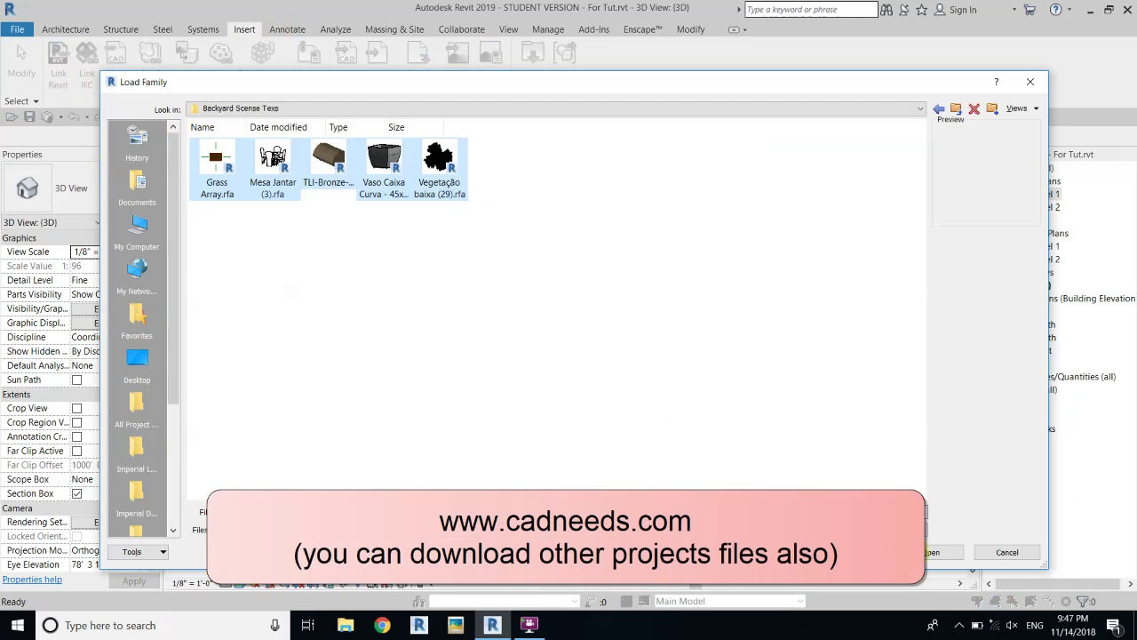
{"action": "key", "text": "Return"}
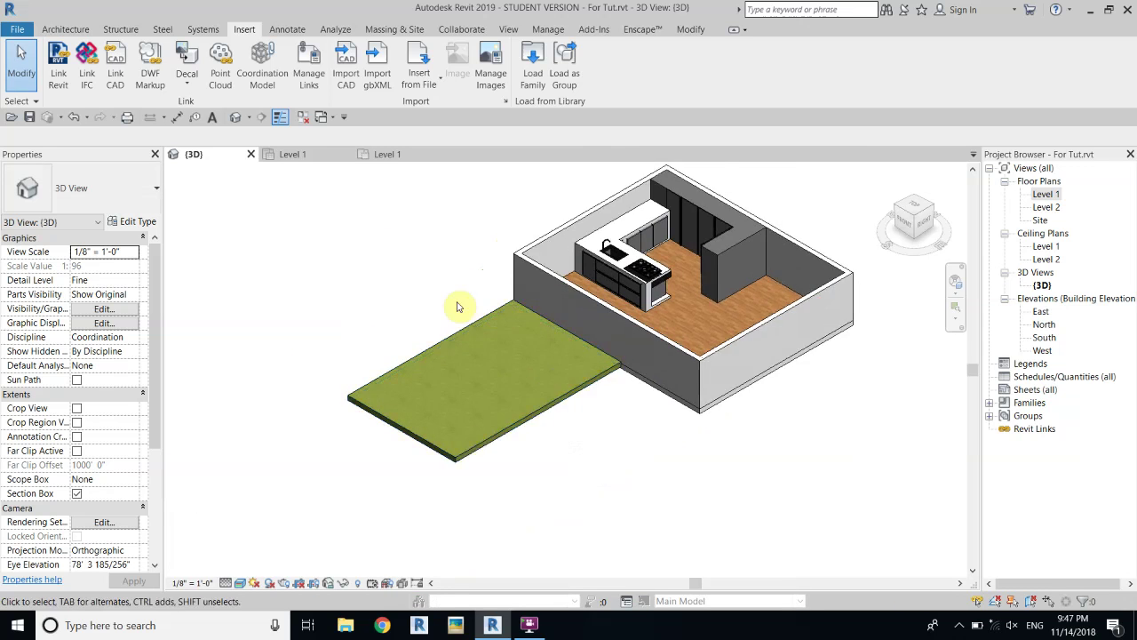
Turn off the section box of the 3D view and examine the whole house beside the grass floor
{"action": "right_click", "coordinate": [432, 237]}
{"action": "left_click", "coordinate": [432, 237]}
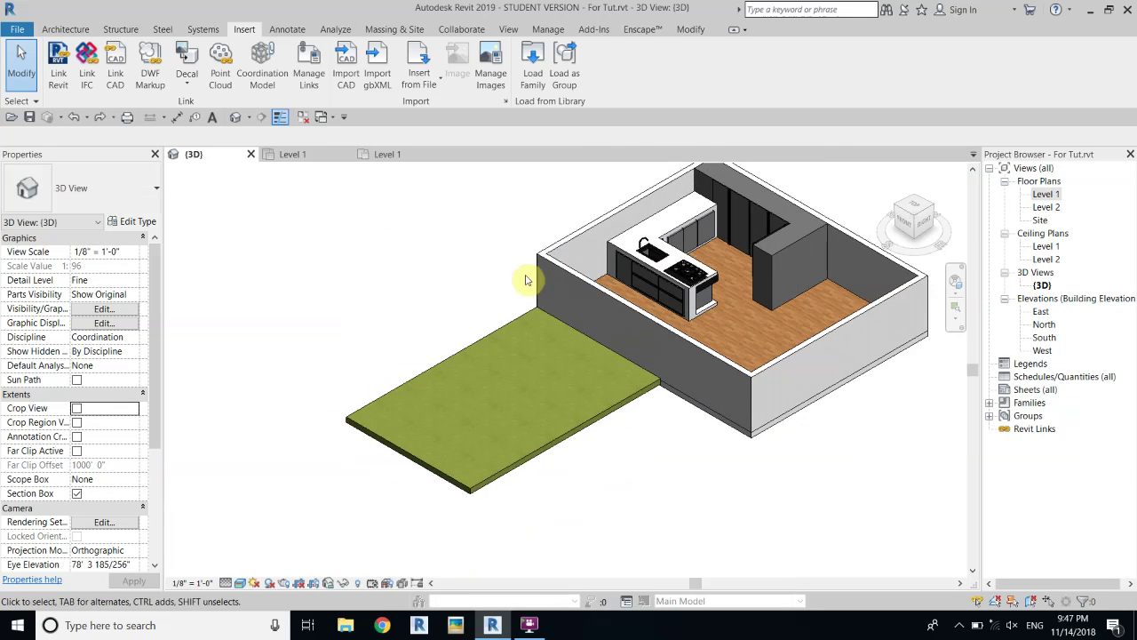
{"action": "left_click", "coordinate": [77, 494]}
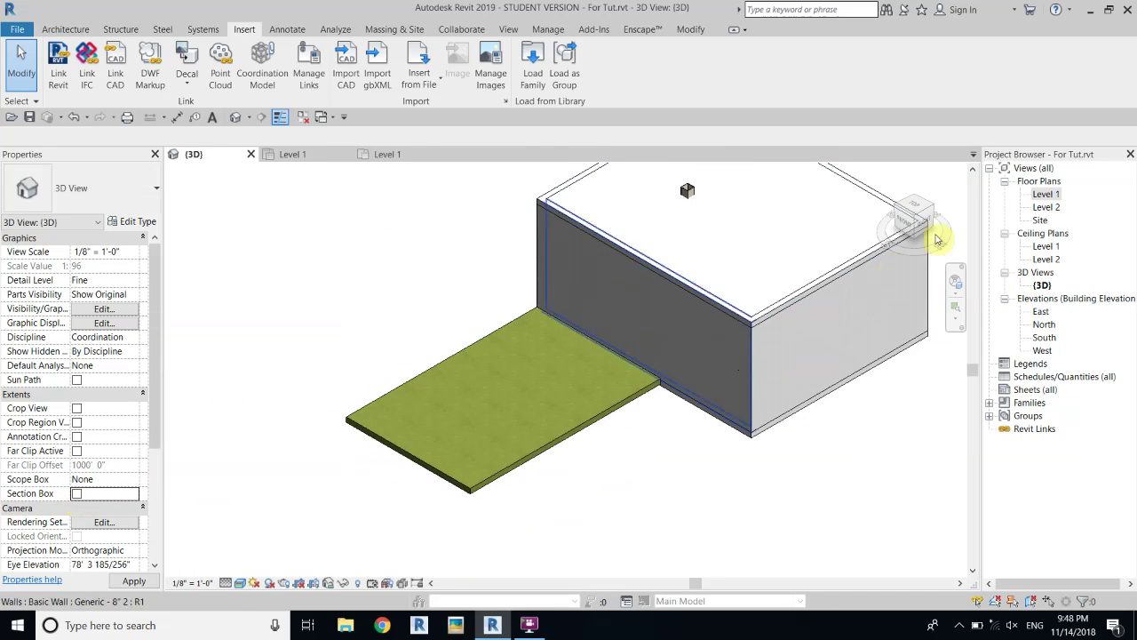
{"action": "left_click_drag", "start_coordinate": [885, 251], "coordinate": [635, 312]}
{"action": "middle_click_drag", "start_coordinate": [635, 311], "coordinate": [538, 385], "text": "shift"}
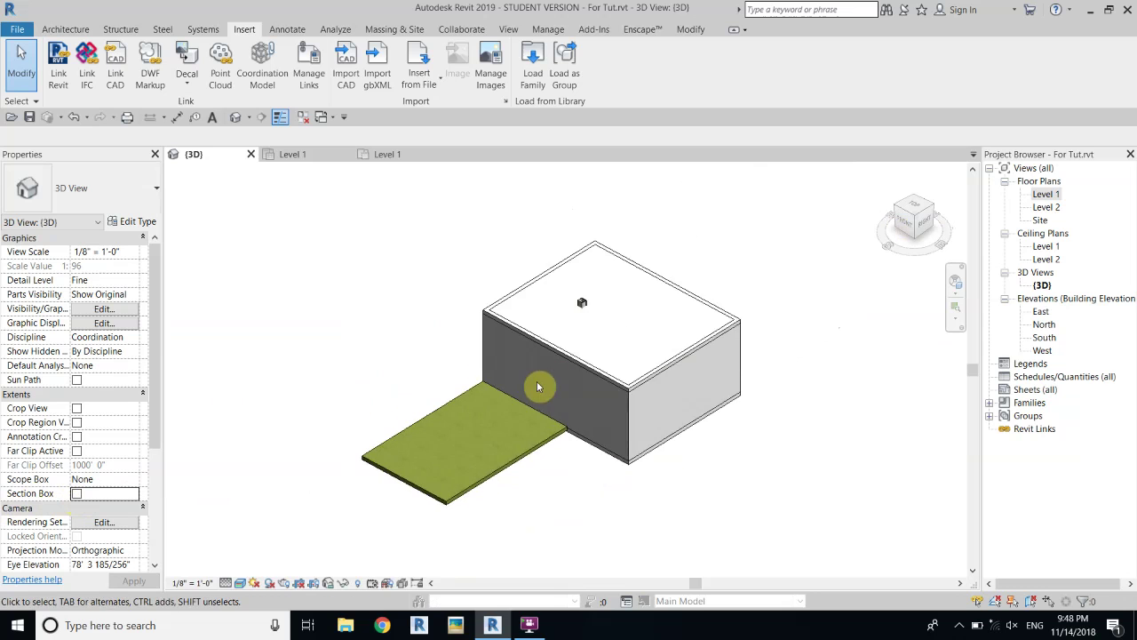
{"action": "scroll", "coordinate": [493, 350], "scroll_direction": "up", "scroll_amount": 5}
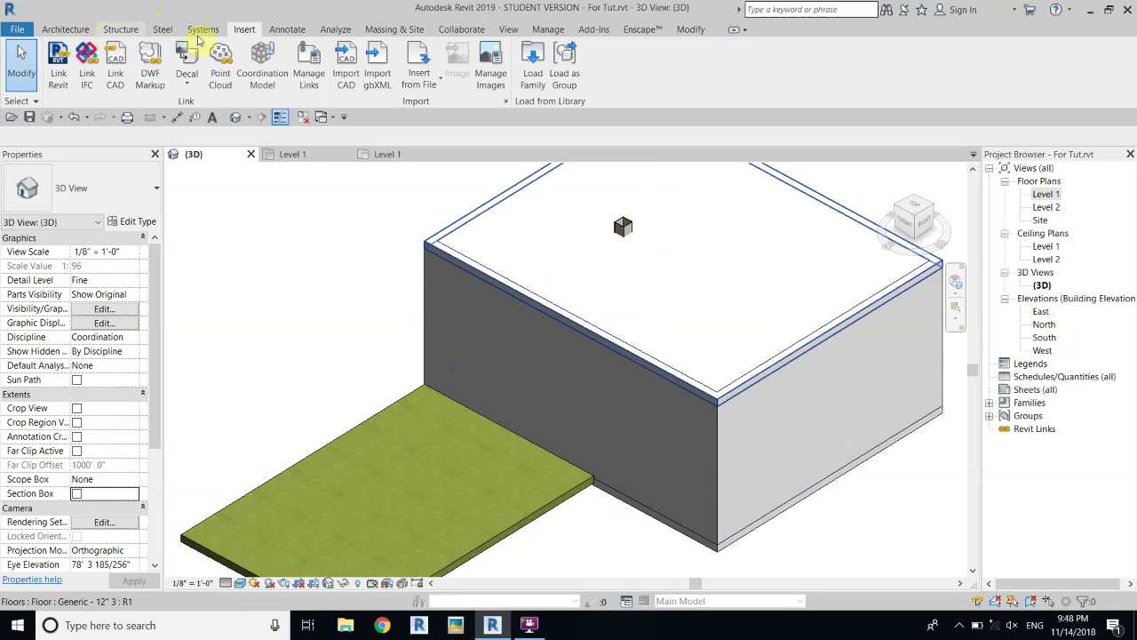
Load the Door-Curtain-Wall-Double-Storefront family from the Doors folder of the US Imperial library
{"action": "left_click", "coordinate": [529, 78]}
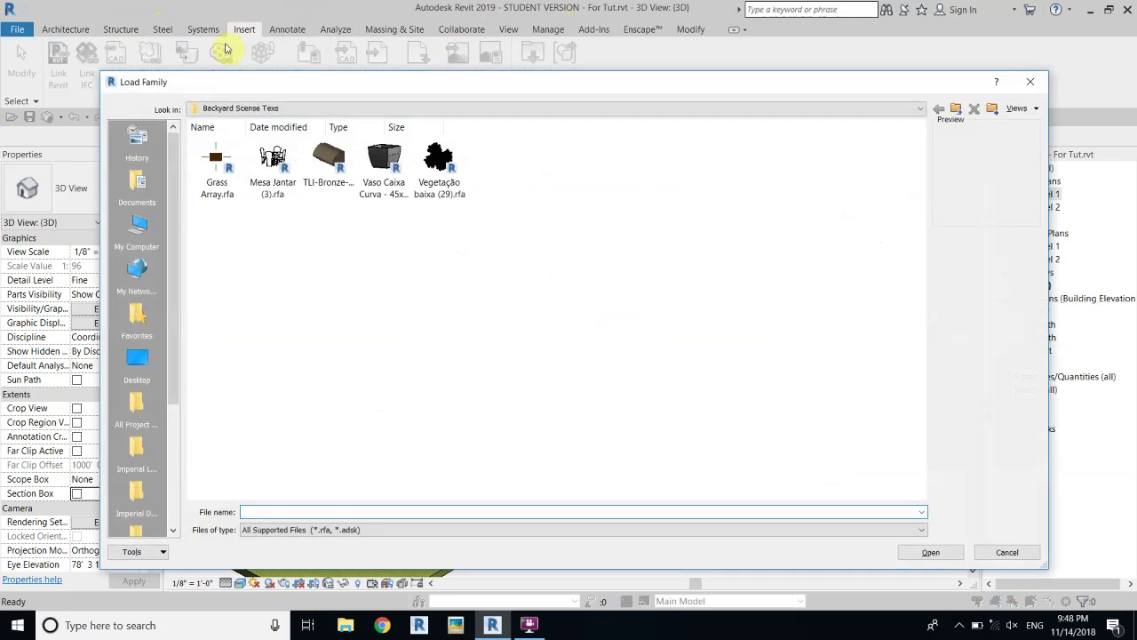
{"action": "scroll", "coordinate": [133, 417], "scroll_direction": "down", "scroll_amount": 2}
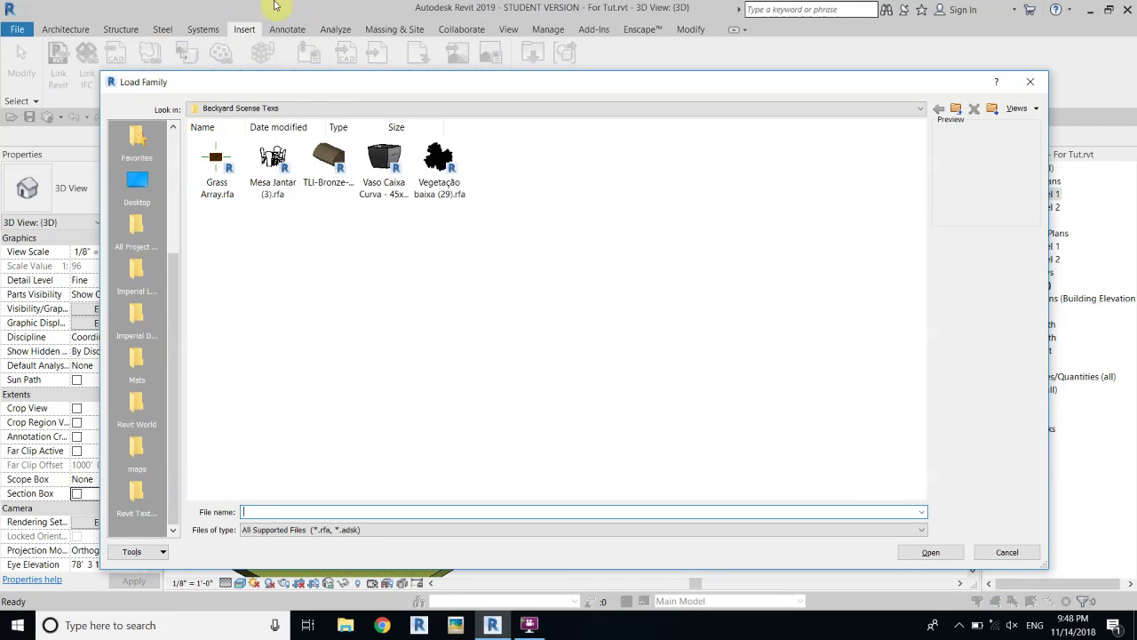
{"action": "left_click", "coordinate": [128, 313]}
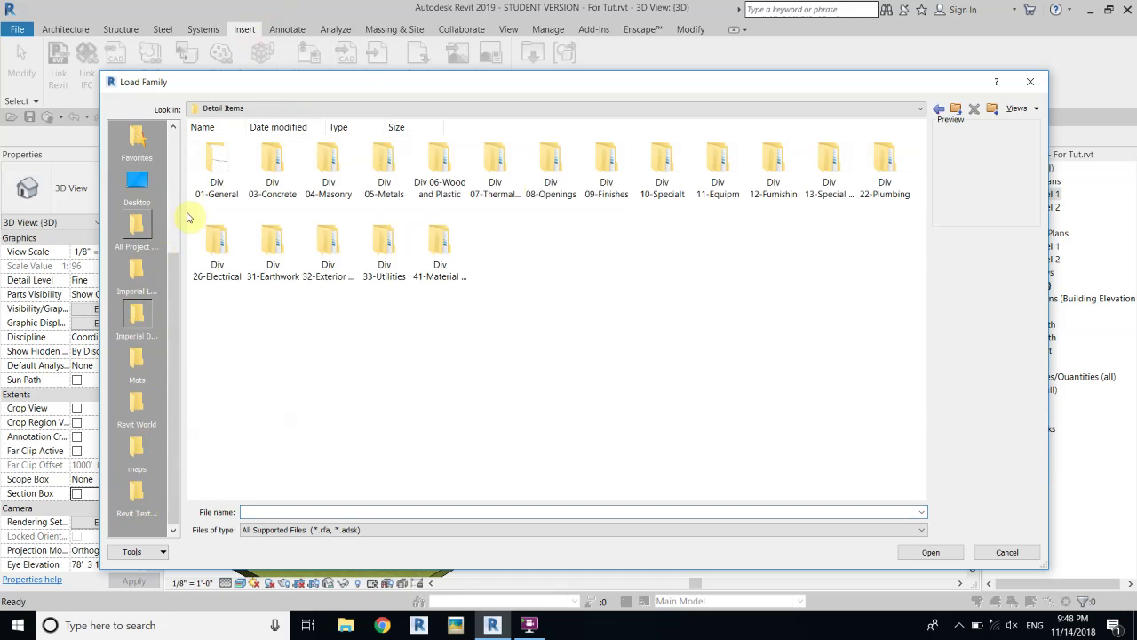
{"action": "left_click", "coordinate": [137, 233]}
{"action": "left_click", "coordinate": [138, 270]}
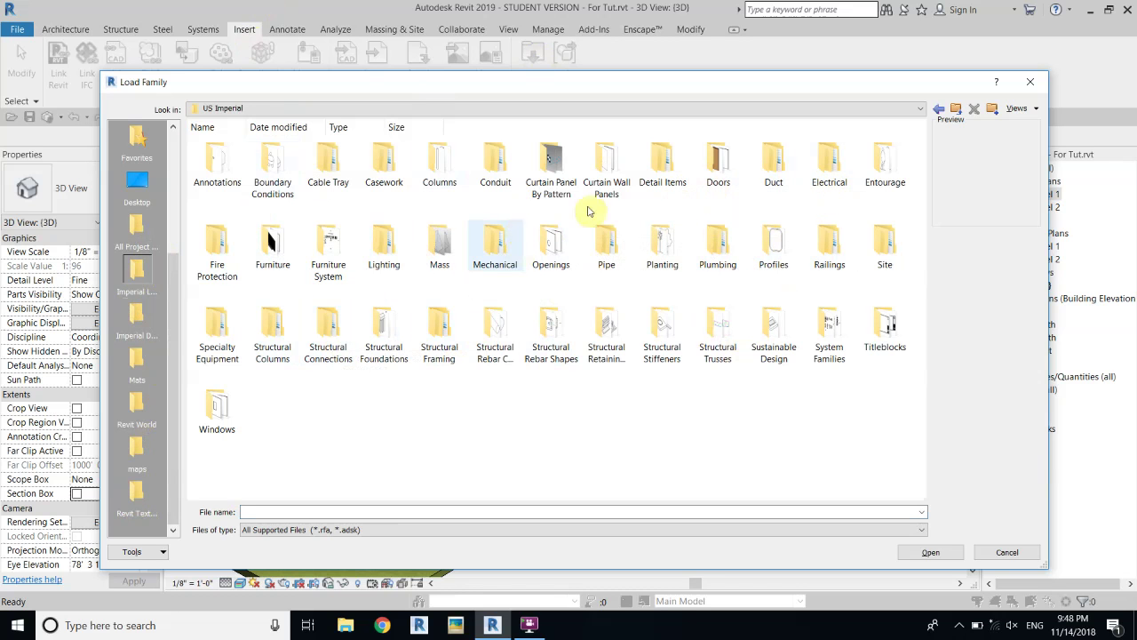
{"action": "double_click", "coordinate": [713, 173]}
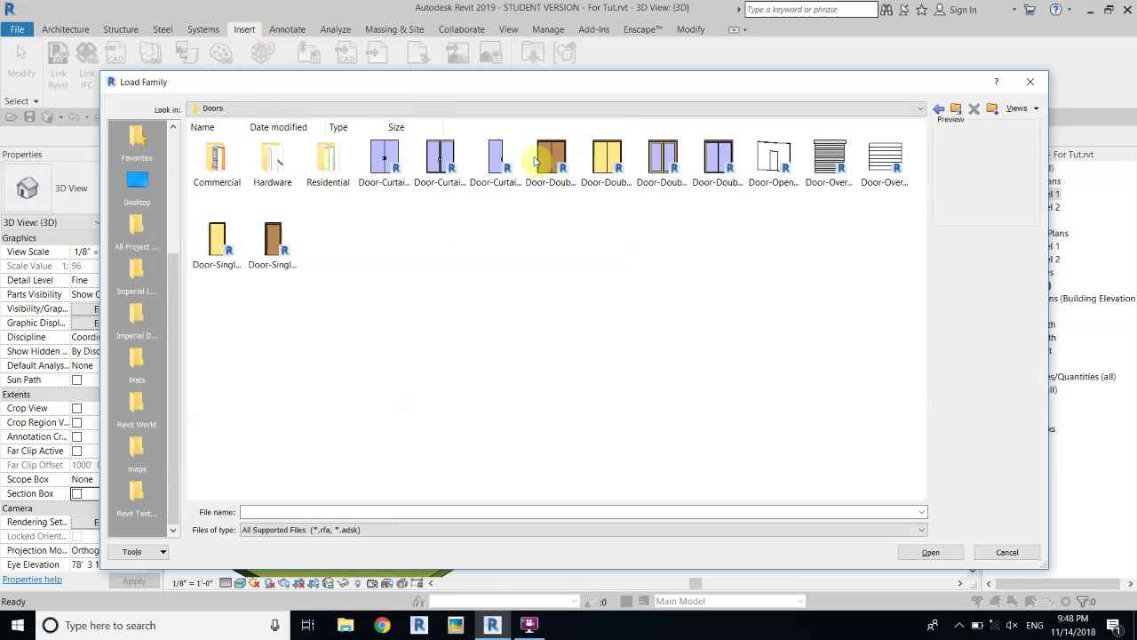
{"action": "left_click", "coordinate": [464, 165]}
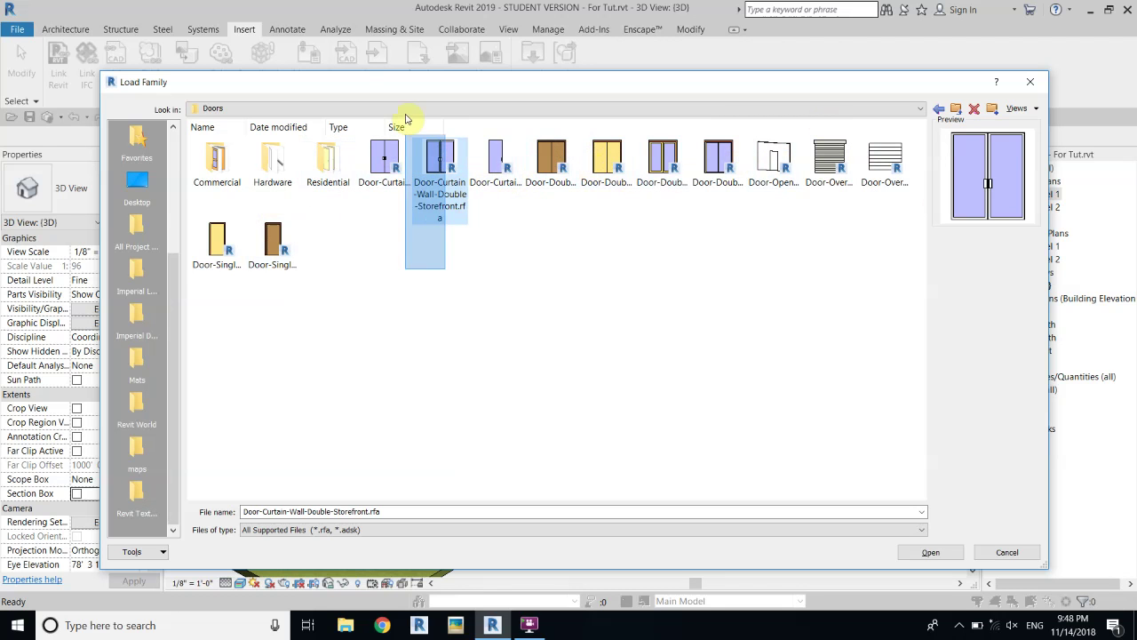
{"action": "left_click", "coordinate": [930, 552]}
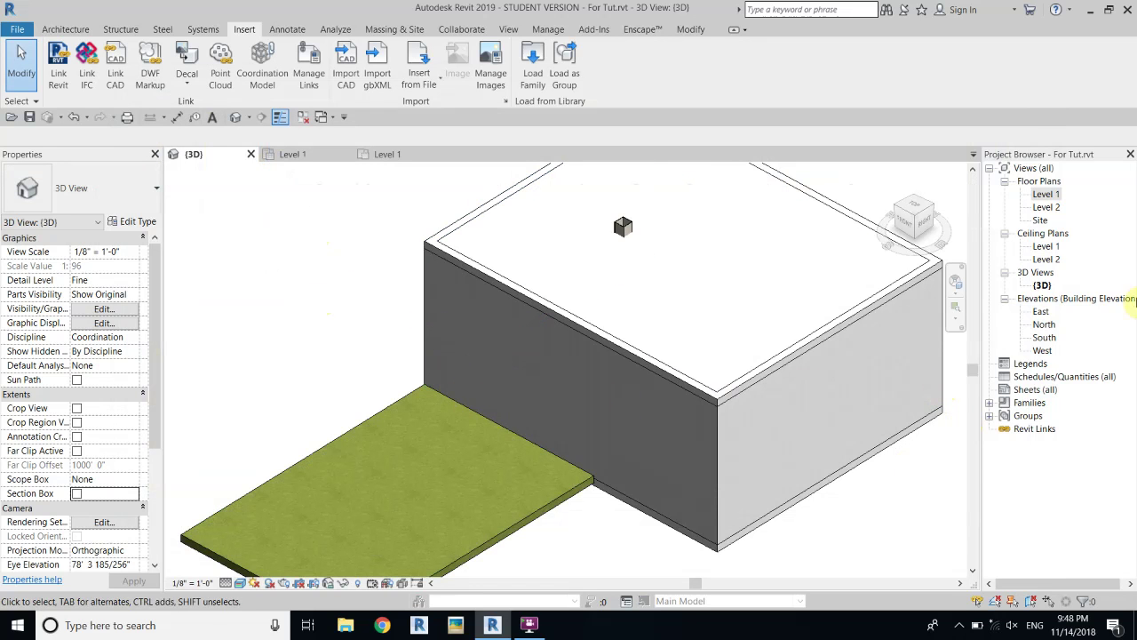
Open the Level 1 floor plan and start a new wall with the Storefront curtain wall type
{"action": "double_click", "coordinate": [1049, 194]}
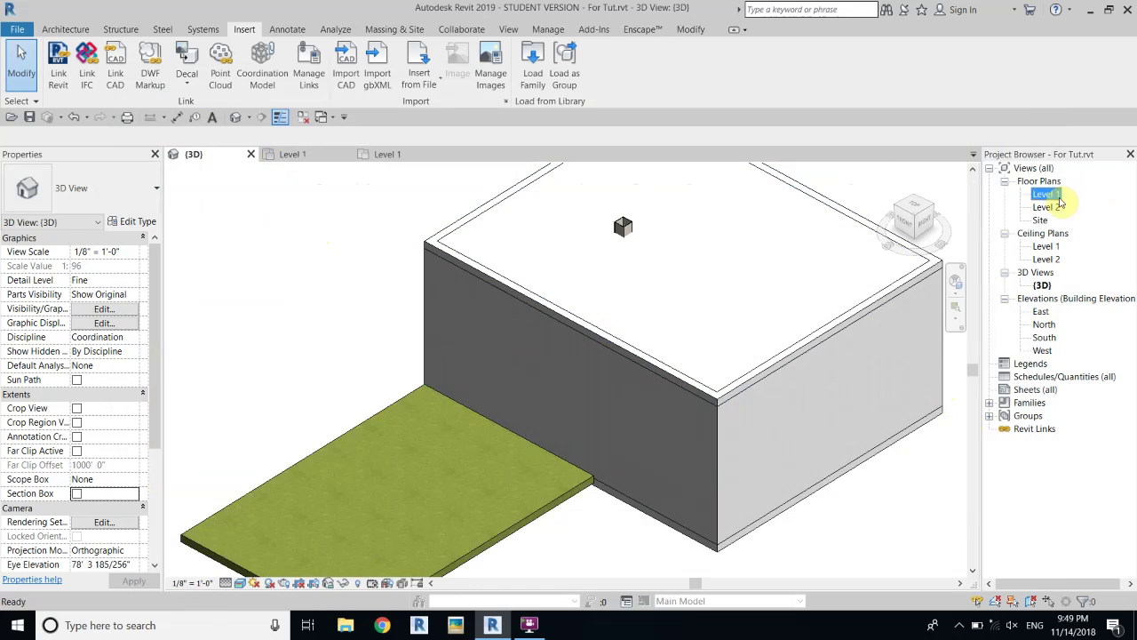
{"action": "scroll", "coordinate": [589, 310], "scroll_direction": "down", "scroll_amount": 3}
{"action": "scroll", "coordinate": [578, 335], "scroll_direction": "up", "scroll_amount": 5}
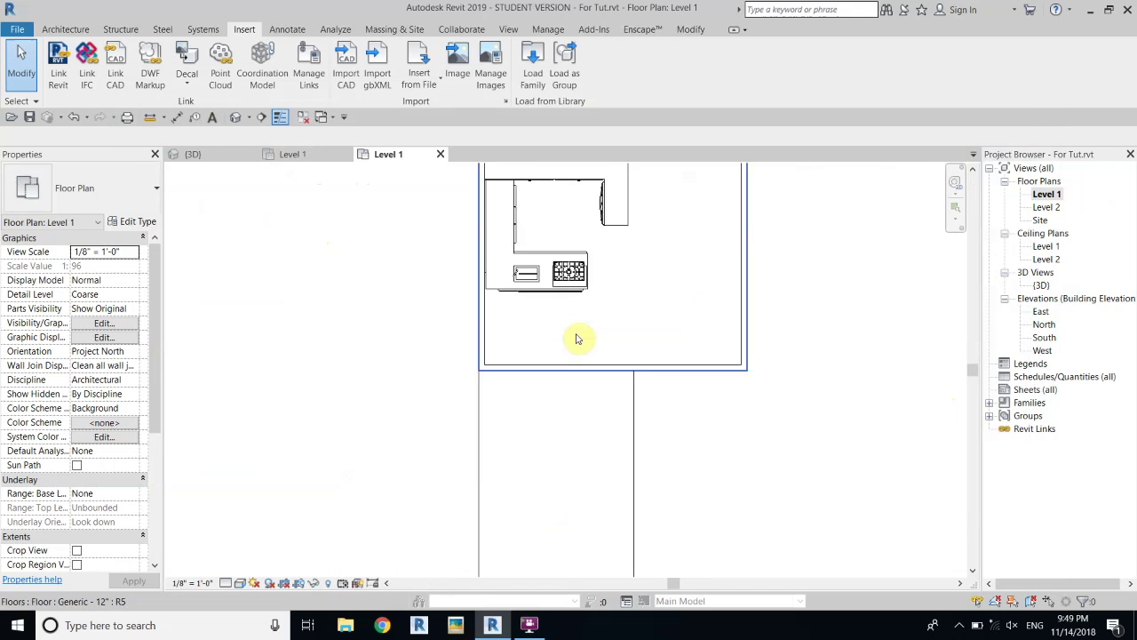
{"action": "left_click", "coordinate": [609, 222]}
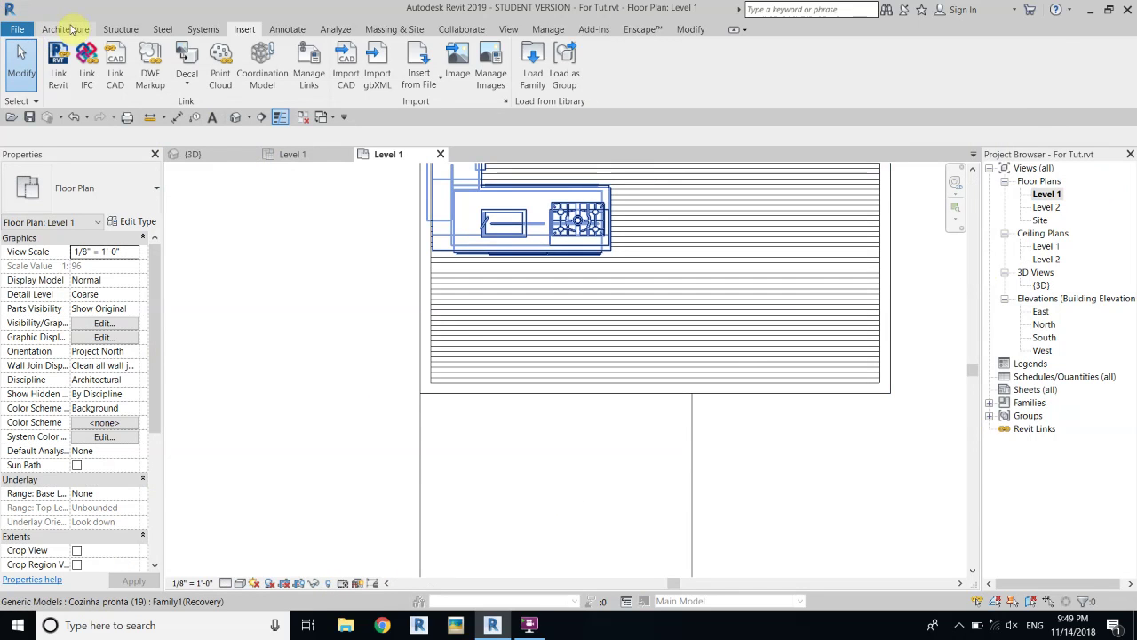
{"action": "left_click", "coordinate": [67, 29]}
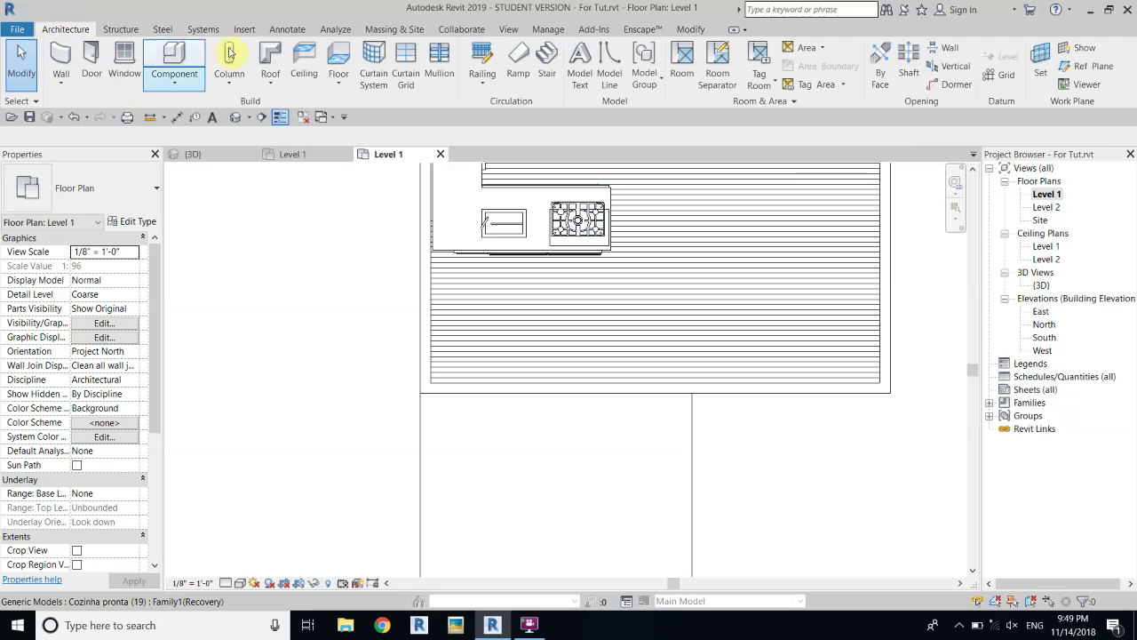
{"action": "left_click", "coordinate": [59, 62]}
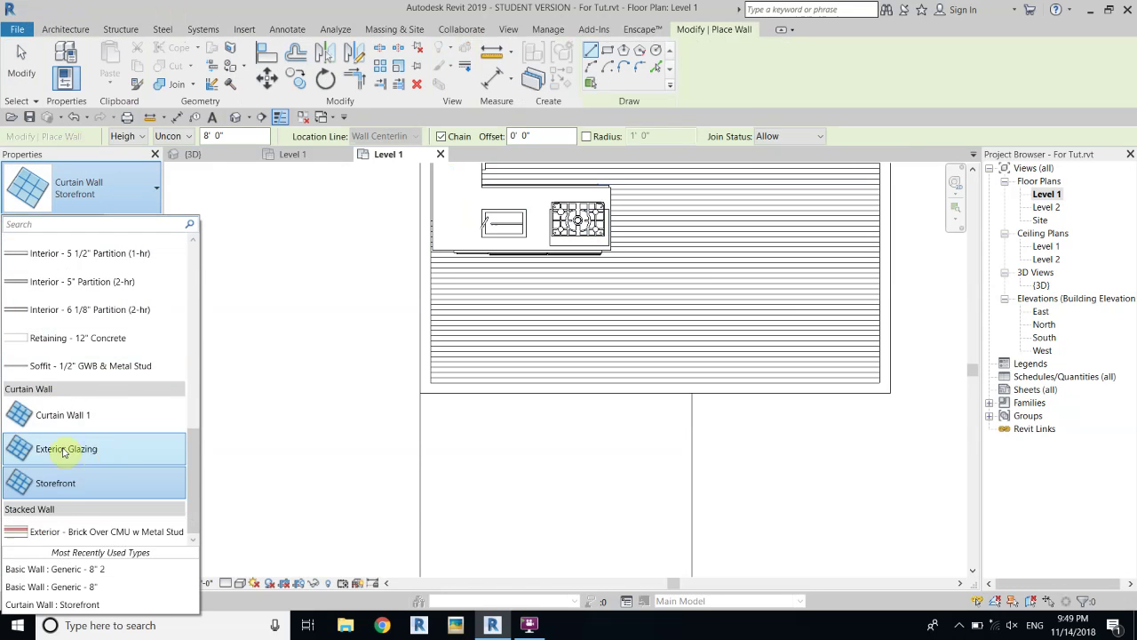
{"action": "scroll", "coordinate": [89, 391], "scroll_direction": "up", "scroll_amount": 2}
{"action": "scroll", "coordinate": [114, 308], "scroll_direction": "down", "scroll_amount": 2}
{"action": "scroll", "coordinate": [89, 305], "scroll_direction": "up", "scroll_amount": 5}
{"action": "scroll", "coordinate": [113, 346], "scroll_direction": "down", "scroll_amount": 3}
{"action": "scroll", "coordinate": [112, 346], "scroll_direction": "down", "scroll_amount": 3}
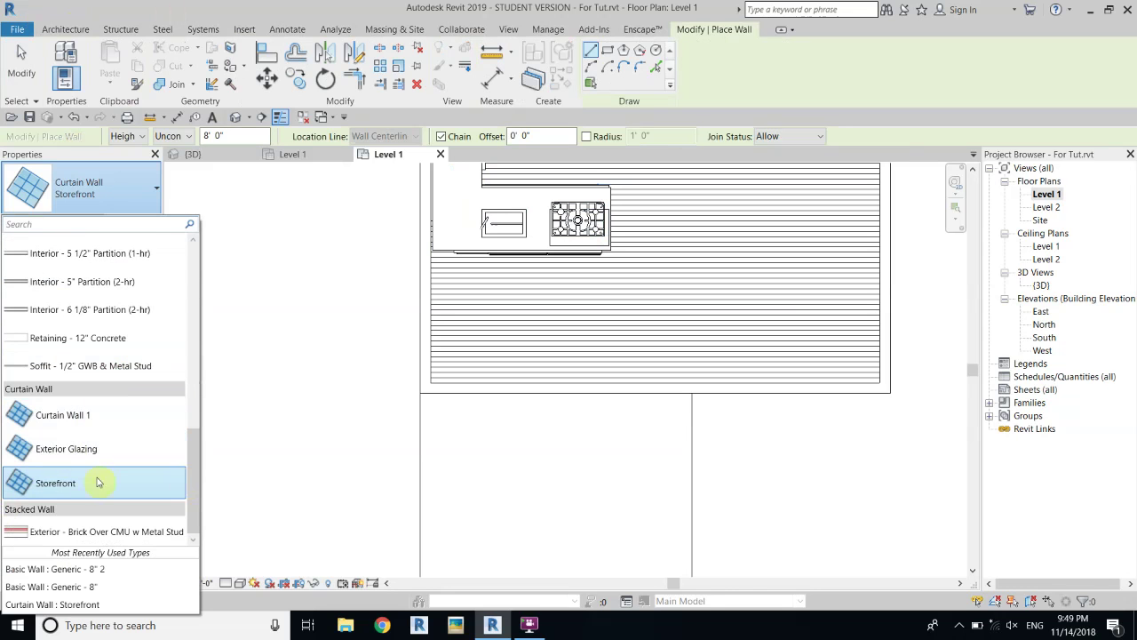
{"action": "left_click", "coordinate": [61, 490]}
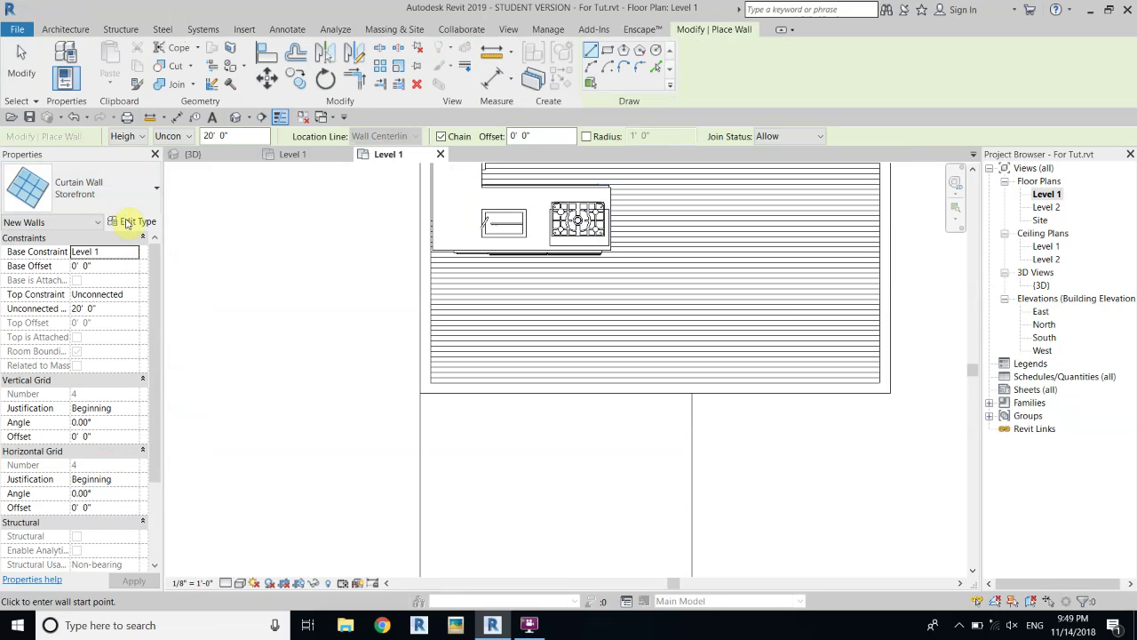
Duplicate the Storefront curtain wall type as Storefront 2
{"action": "left_click", "coordinate": [131, 222]}
{"action": "left_click", "coordinate": [686, 103]}
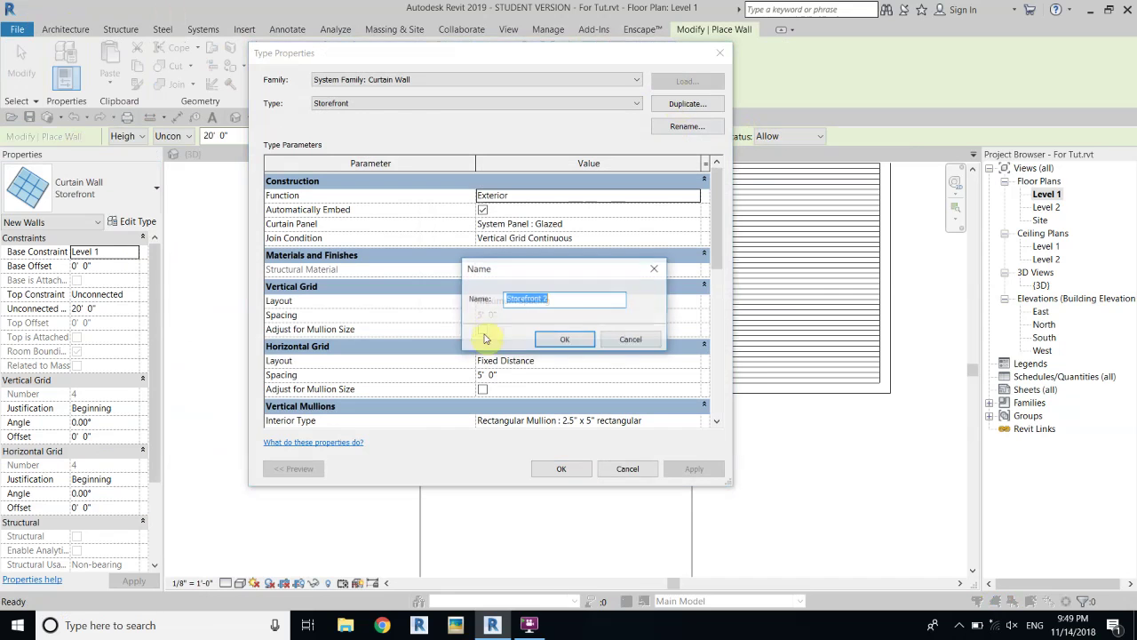
{"action": "left_click", "coordinate": [563, 339]}
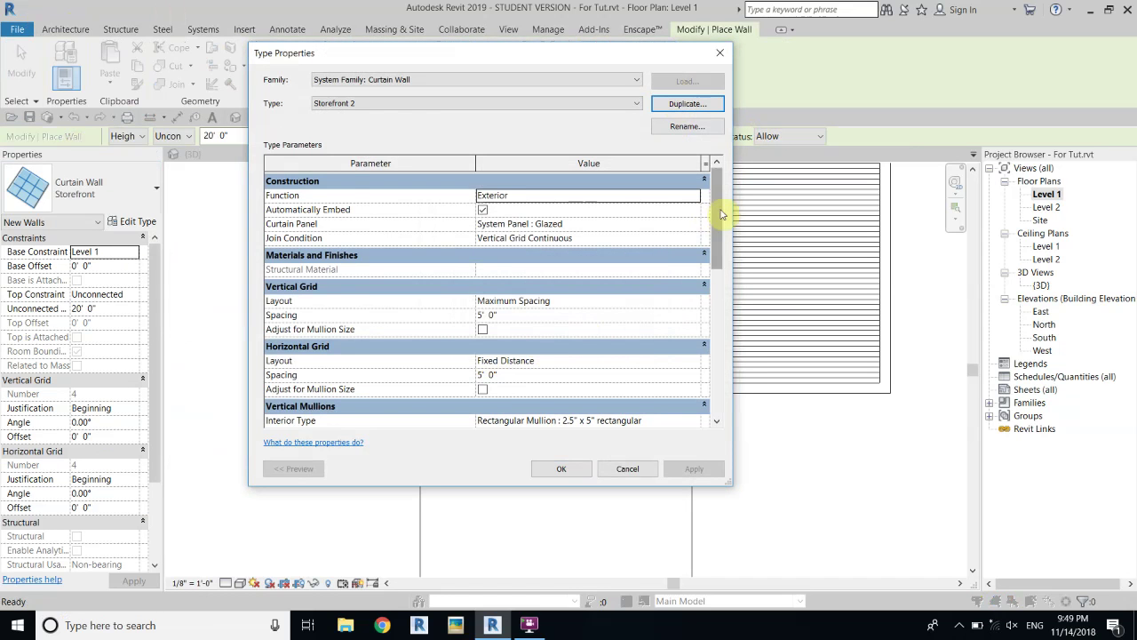
Set the Storefront 2 vertical grid layout to None and its fixed-distance horizontal grid spacing to 7'
{"action": "scroll", "coordinate": [724, 252], "scroll_direction": "down", "scroll_amount": 2}
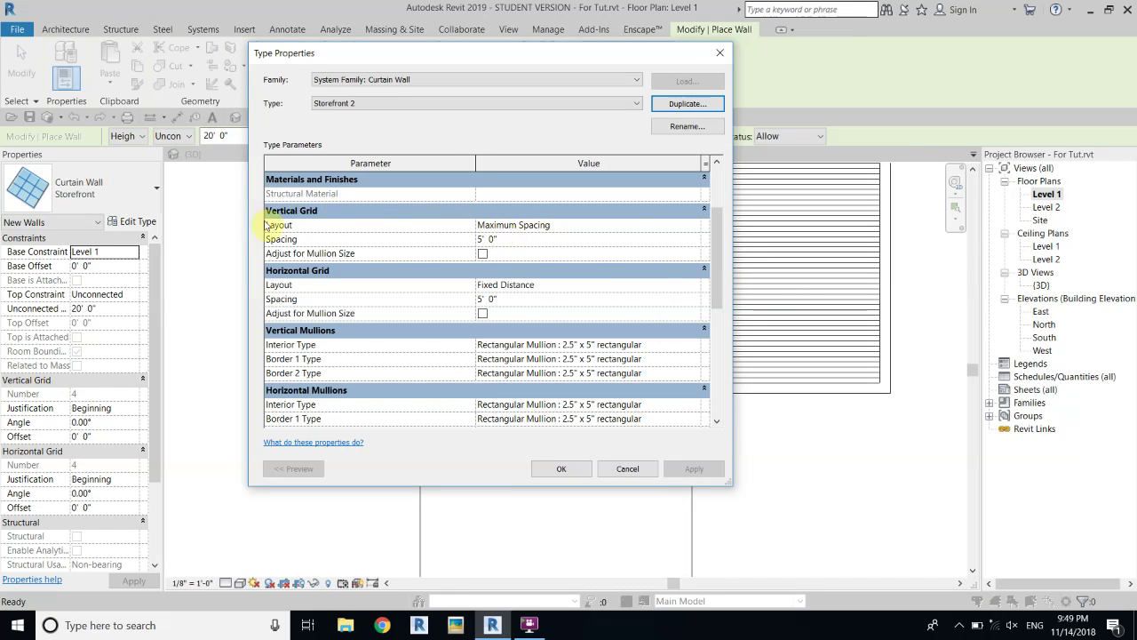
{"action": "left_click", "coordinate": [698, 228]}
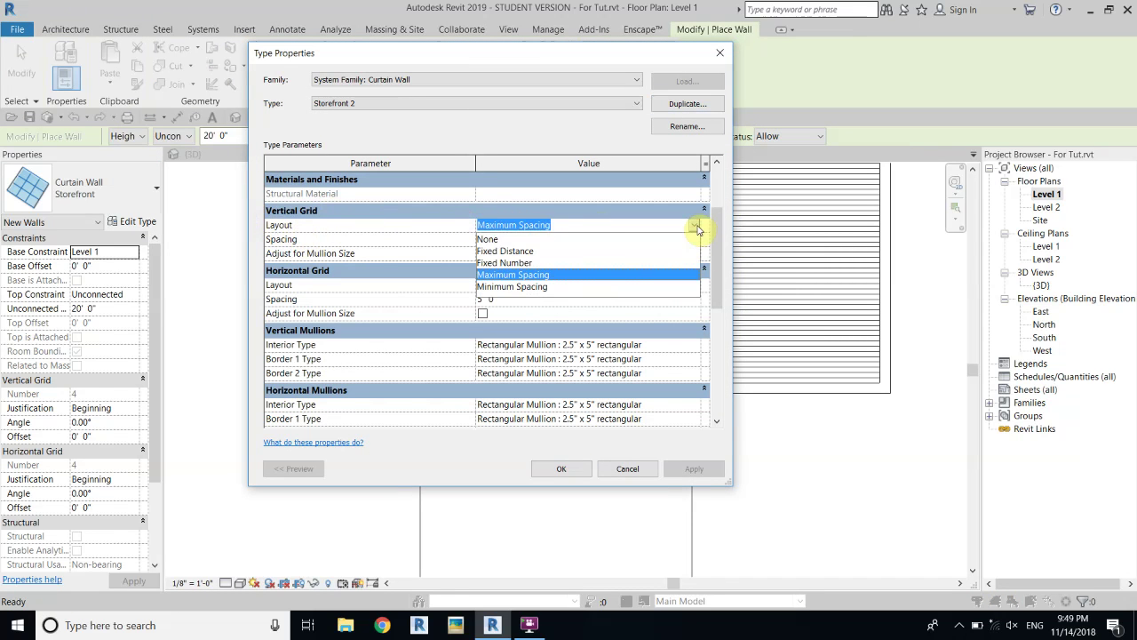
{"action": "left_click", "coordinate": [487, 240]}
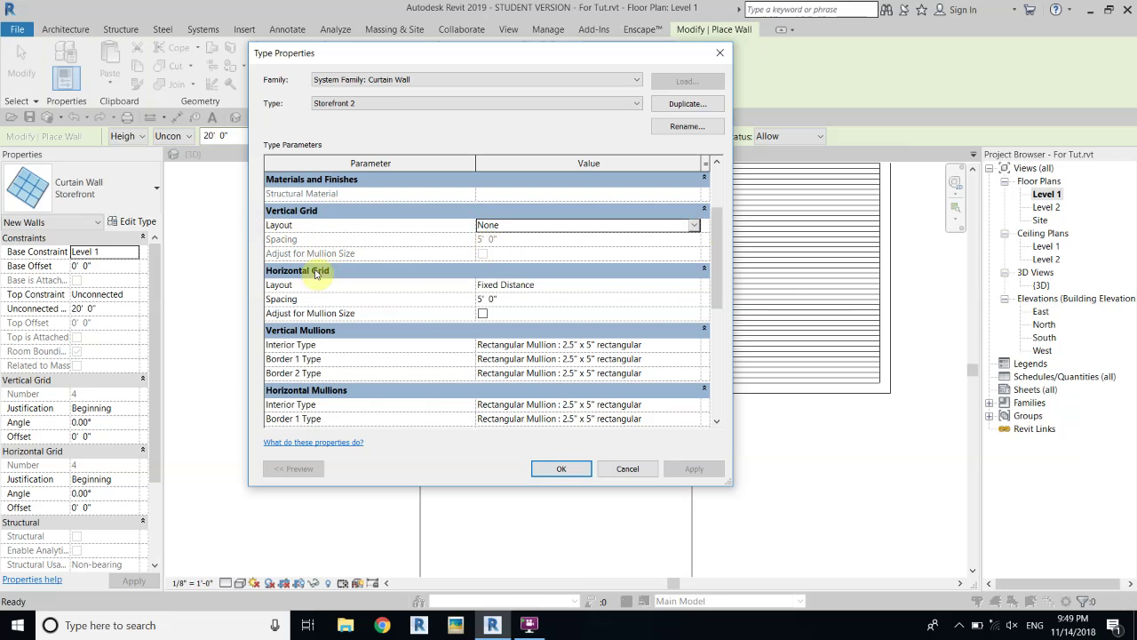
{"action": "left_click", "coordinate": [698, 286]}
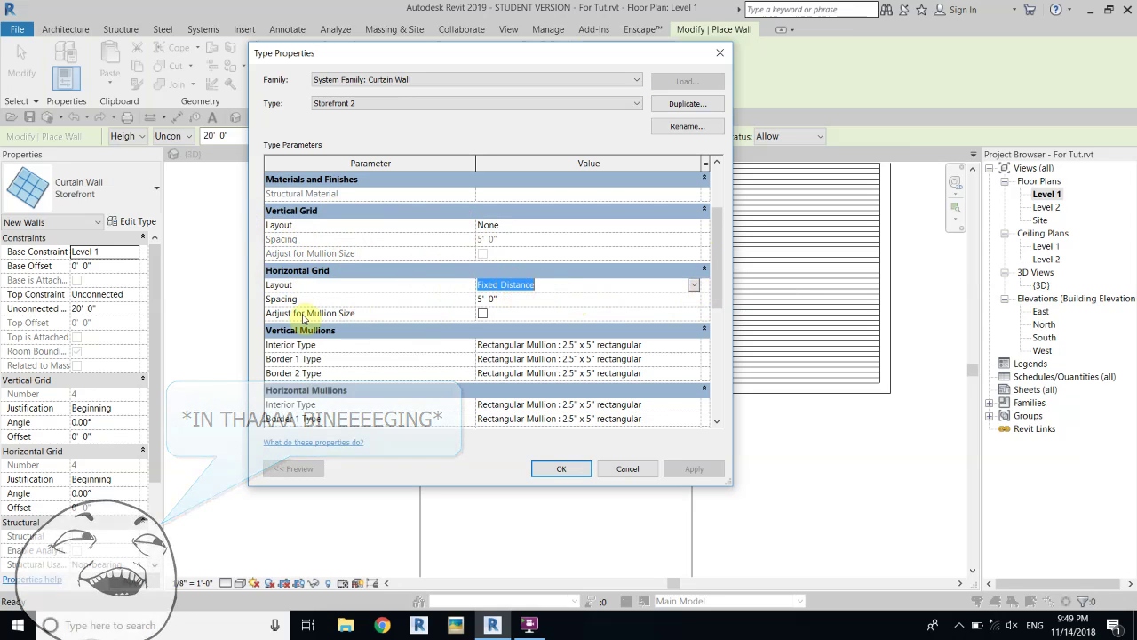
{"action": "left_click", "coordinate": [282, 299]}
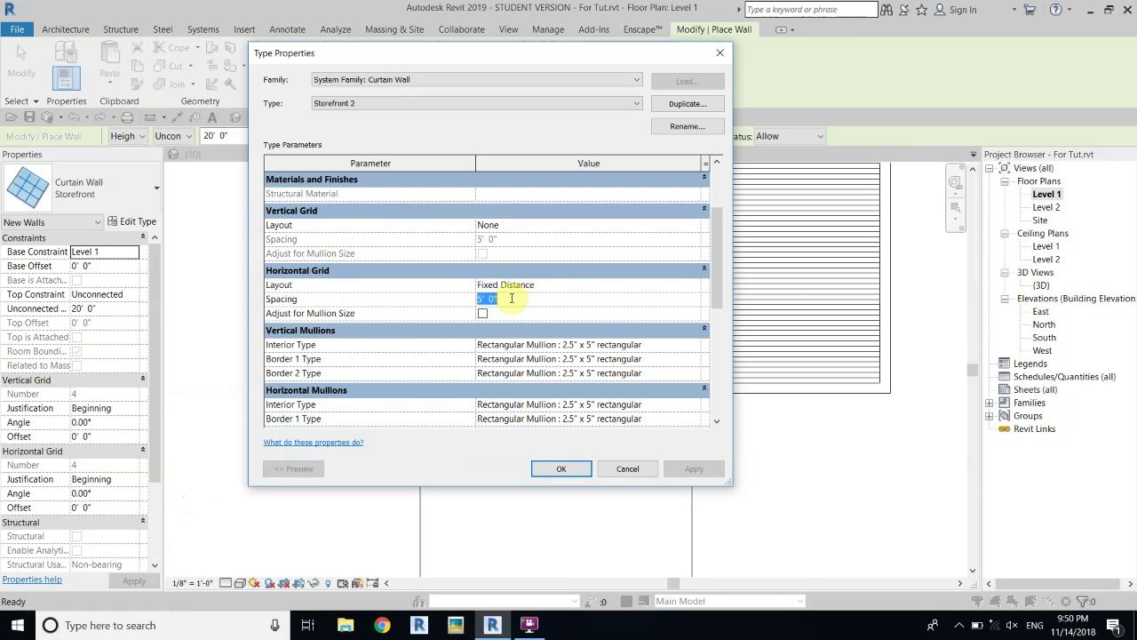
{"action": "type", "text": "7'"}
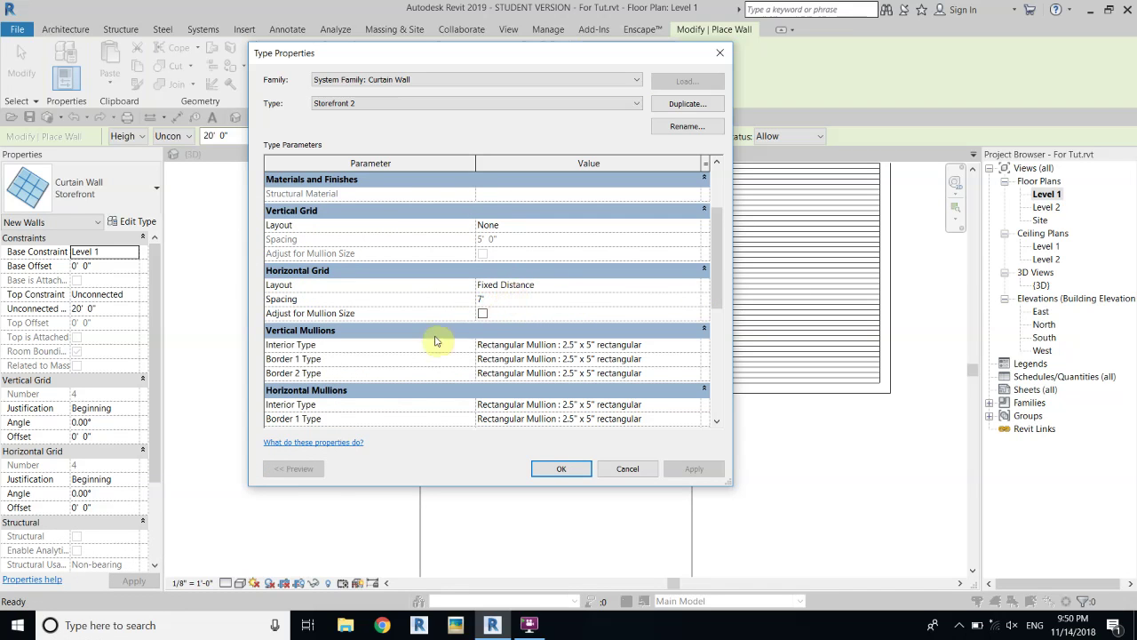
{"action": "left_click", "coordinate": [559, 468]}
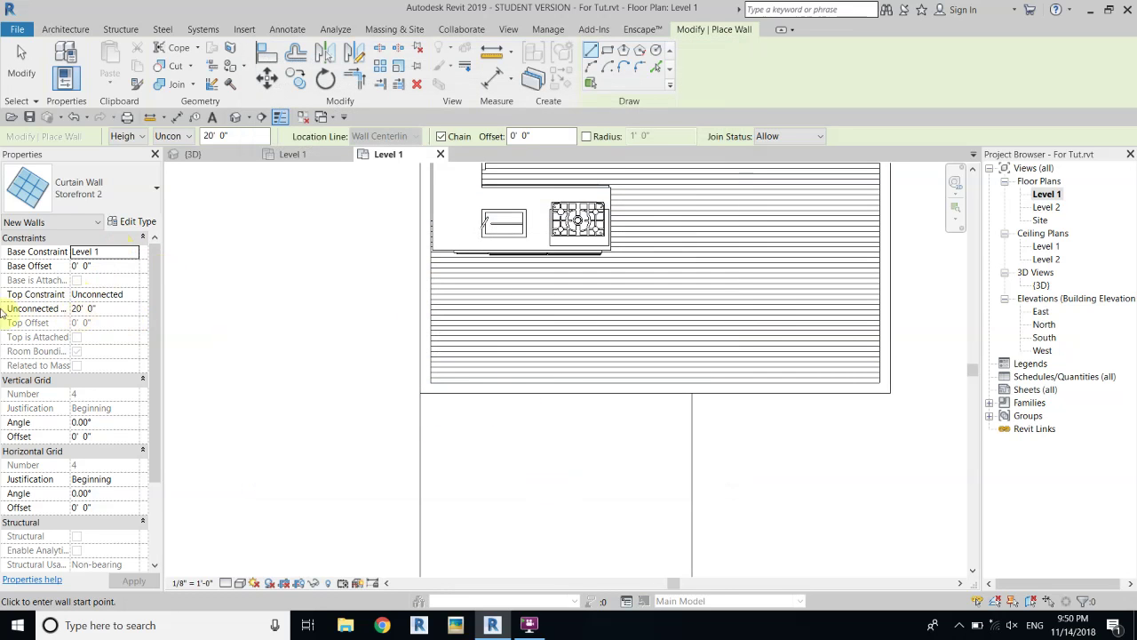
Set the new wall's unconnected height to 7' and the Storefront 2 type's horizontal grid layout to None
{"action": "left_click", "coordinate": [129, 307]}
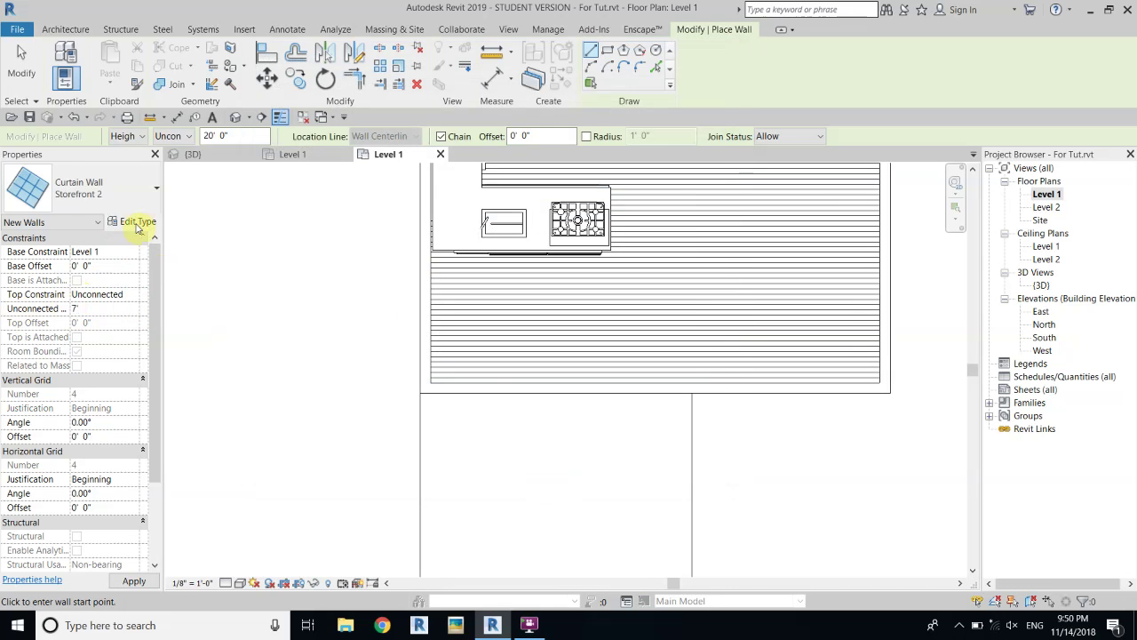
{"action": "left_click", "coordinate": [138, 226]}
{"action": "scroll", "coordinate": [655, 330], "scroll_direction": "down", "scroll_amount": 2}
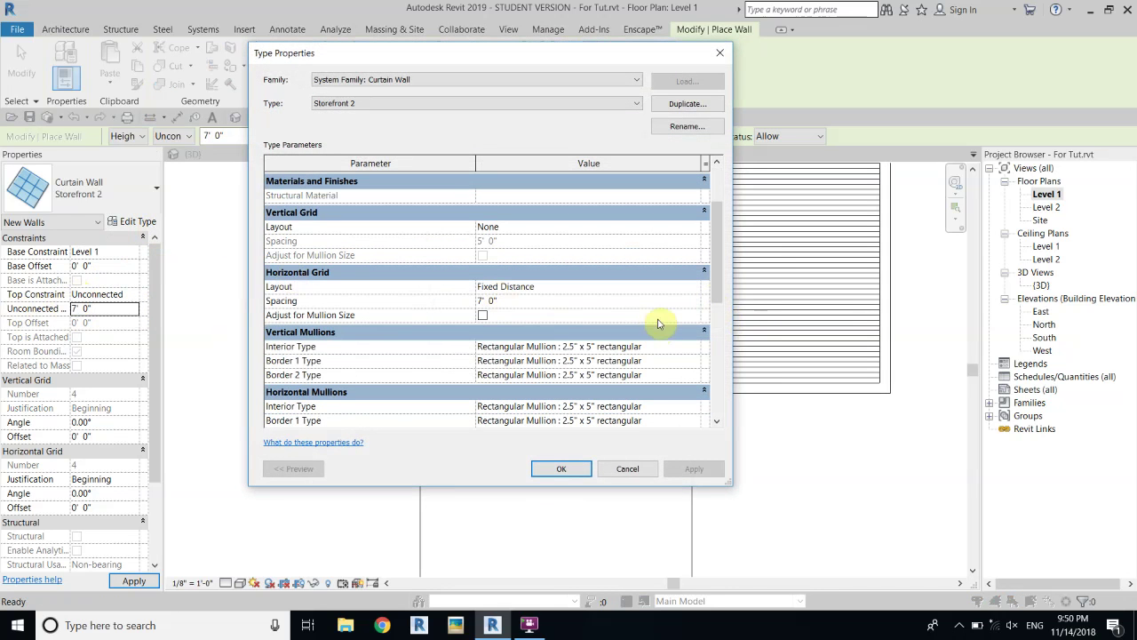
{"action": "left_click", "coordinate": [692, 286]}
{"action": "left_click", "coordinate": [693, 286]}
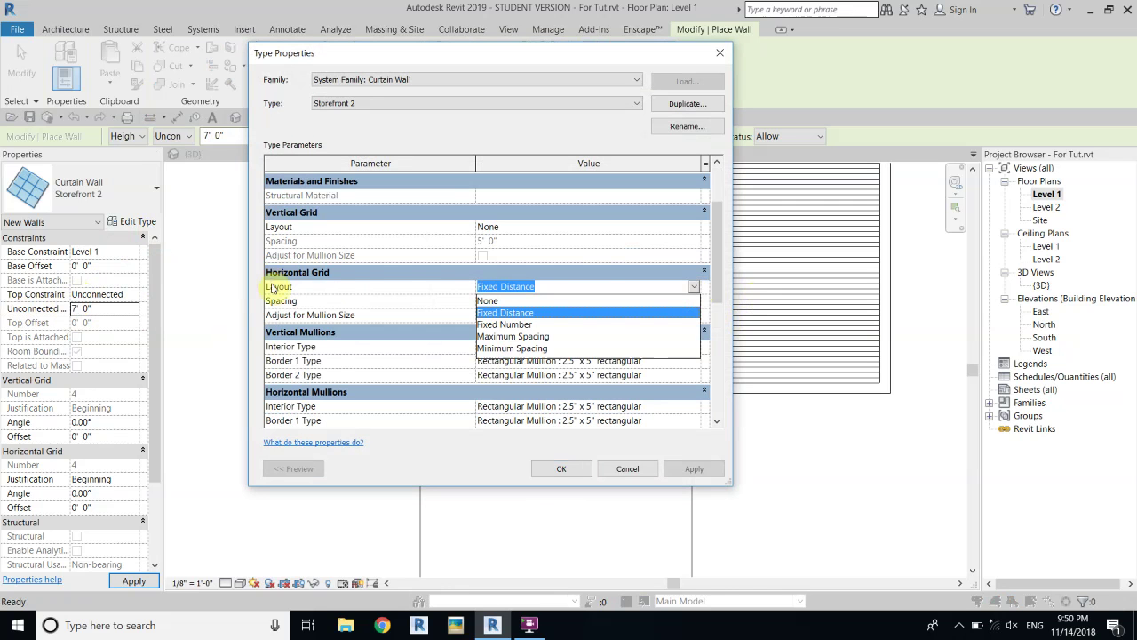
{"action": "left_click", "coordinate": [490, 301]}
{"action": "left_click", "coordinate": [562, 469]}
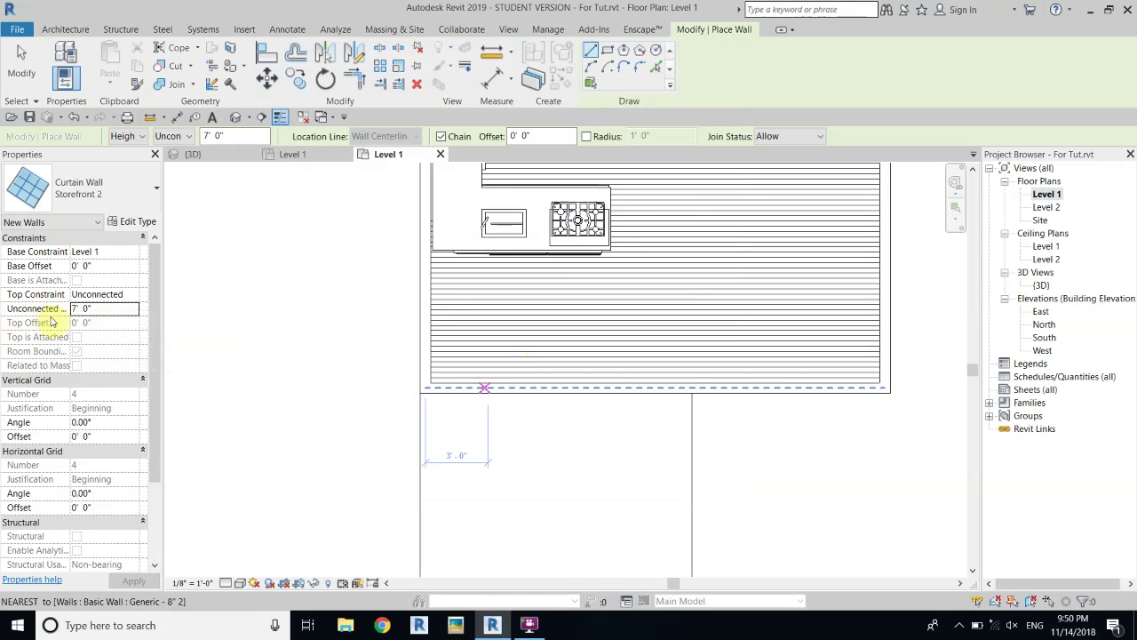
{"action": "left_click", "coordinate": [127, 310]}
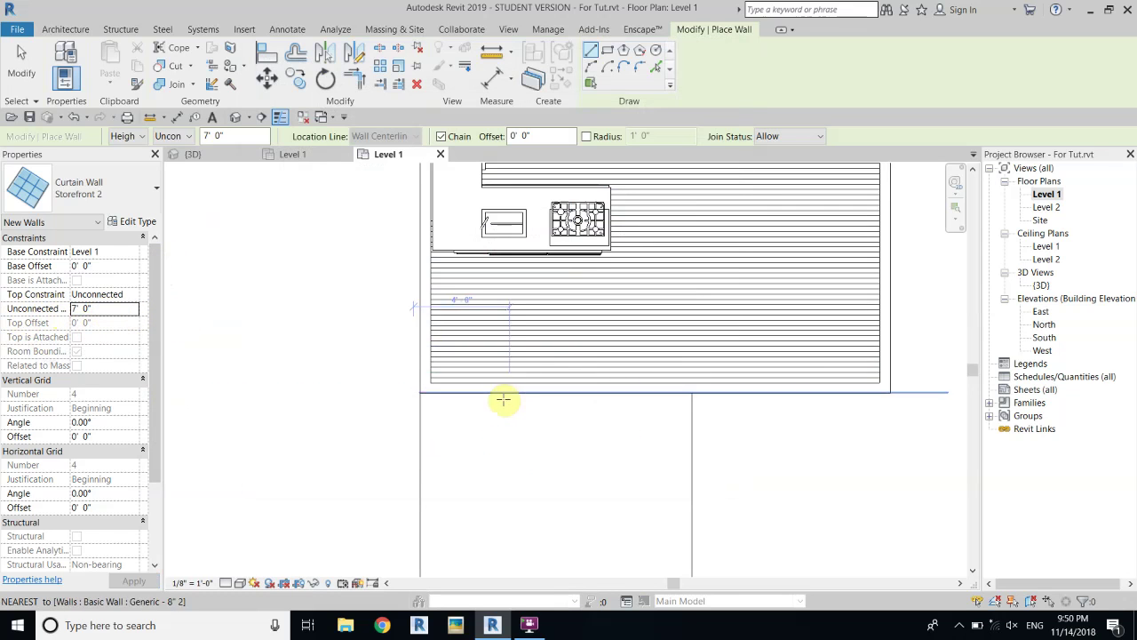
Draw a 5' long Storefront 2 curtain wall inside the house wall facing the grass, about 3' 5" from its corner
{"action": "scroll", "coordinate": [502, 395], "scroll_direction": "up", "scroll_amount": 2}
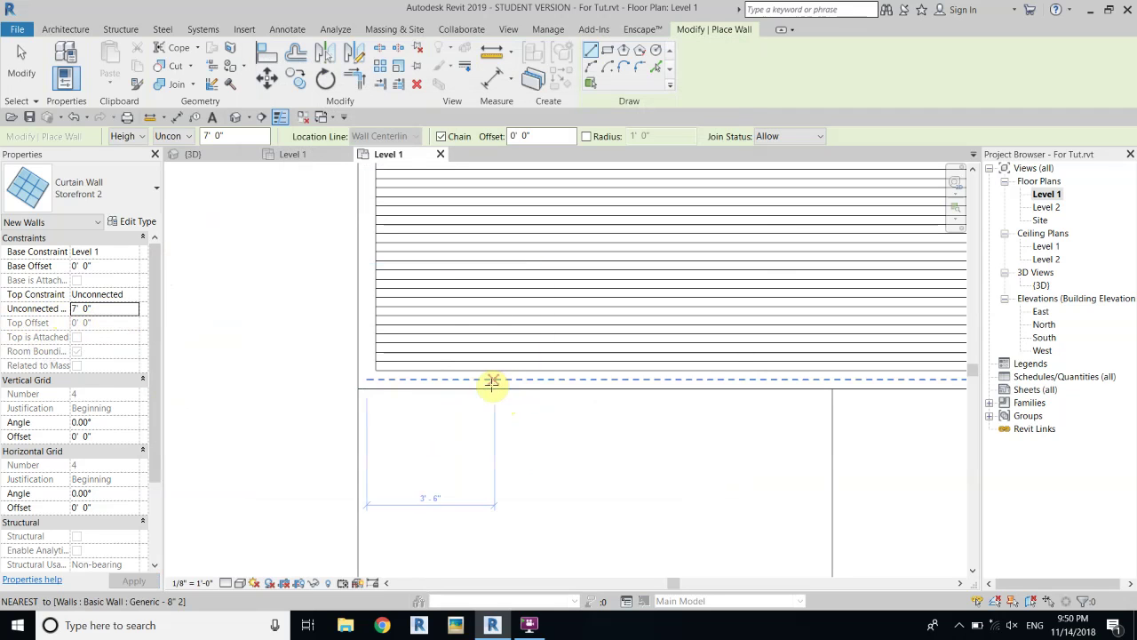
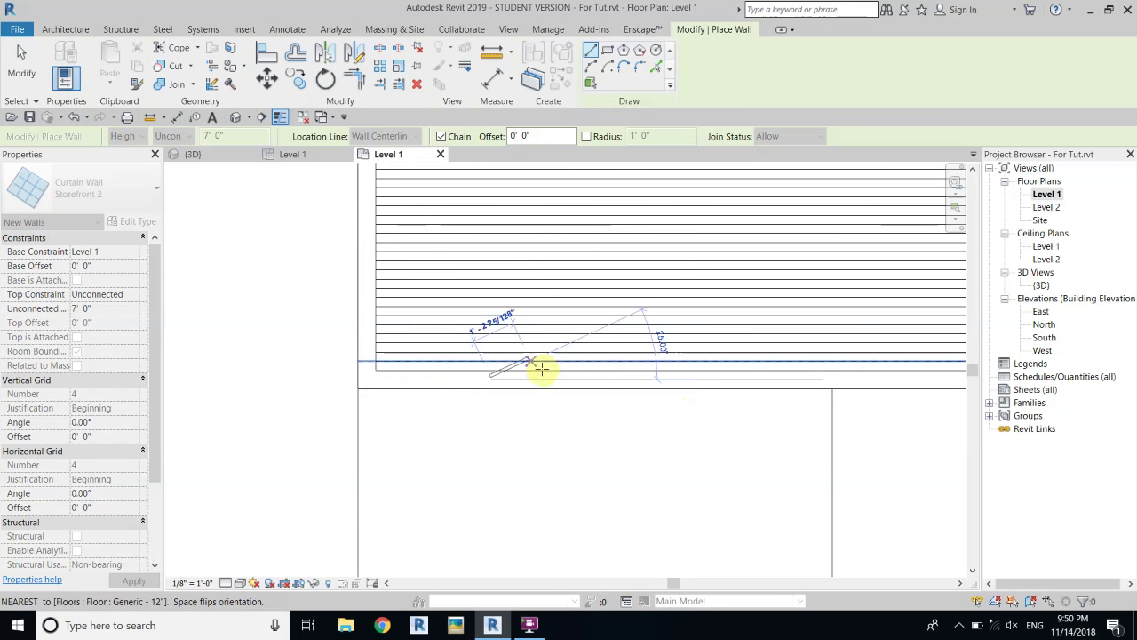
{"action": "left_click", "coordinate": [673, 378]}
{"action": "right_click", "coordinate": [281, 306]}
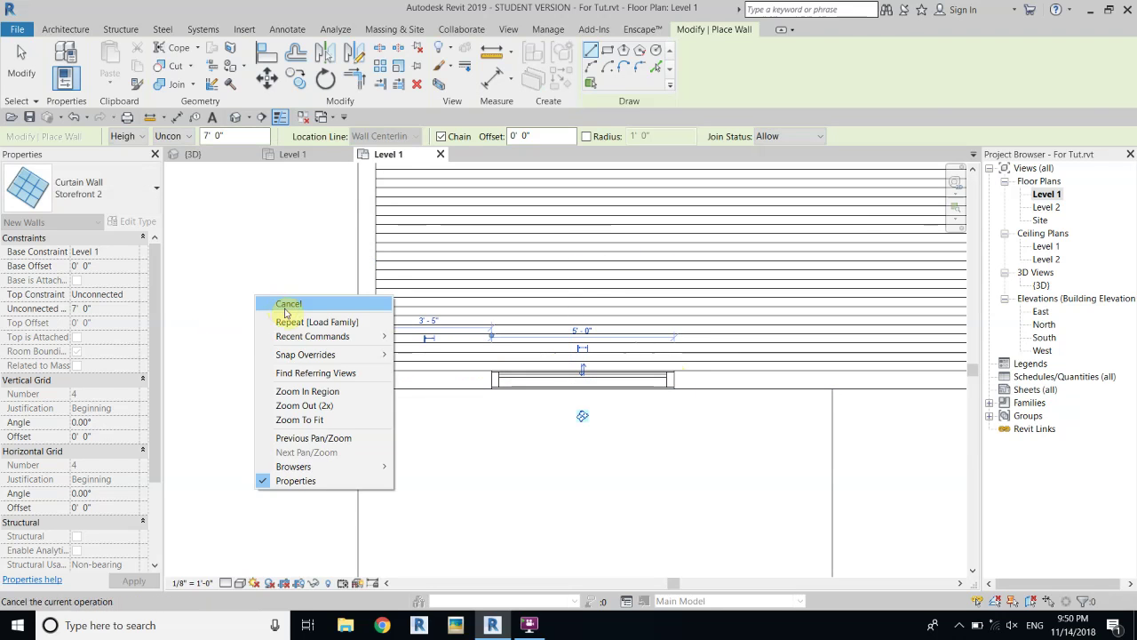
{"action": "left_click", "coordinate": [311, 313]}
Open the default 3D view at the new curtain wall beside the grass
{"action": "left_click", "coordinate": [563, 382]}
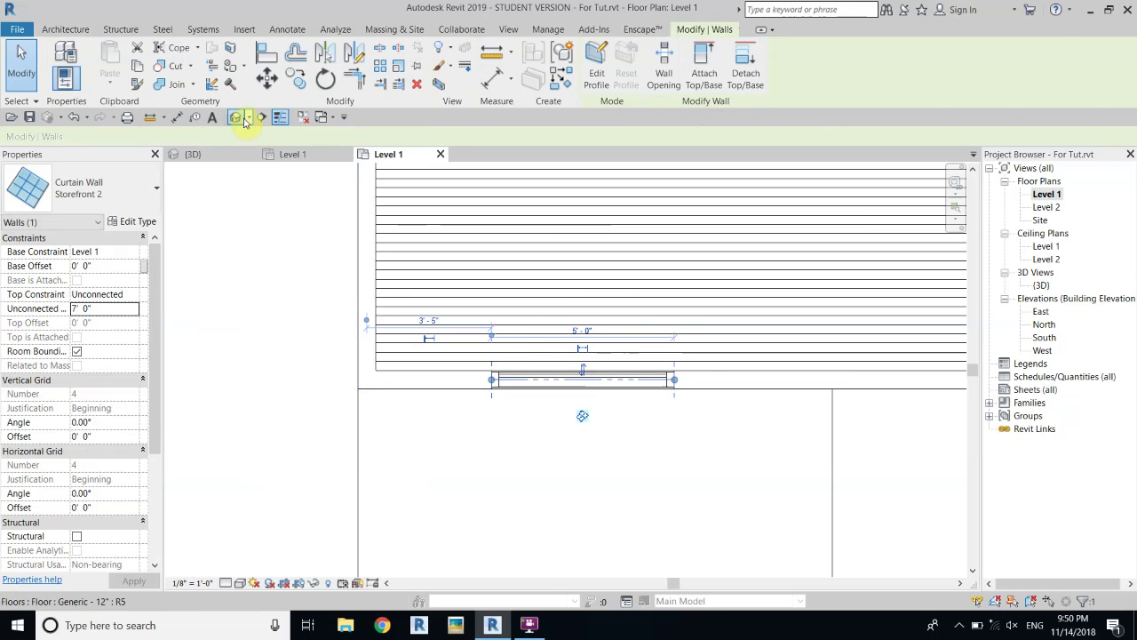
{"action": "left_click", "coordinate": [240, 118]}
{"action": "scroll", "coordinate": [358, 375], "scroll_direction": "up", "scroll_amount": 4}
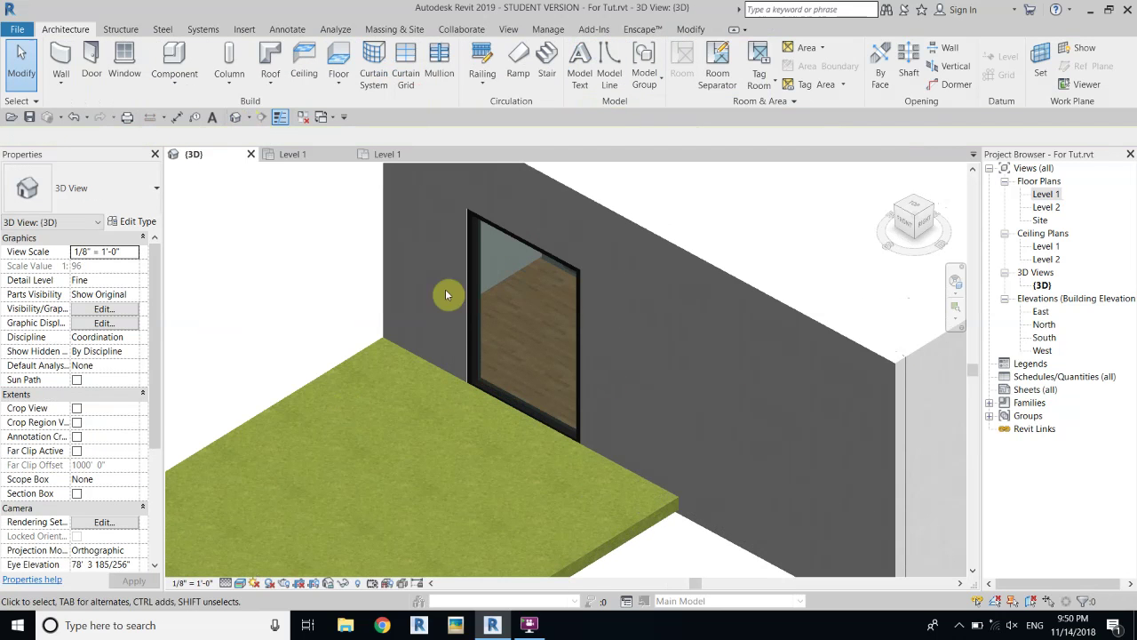
{"action": "scroll", "coordinate": [499, 316], "scroll_direction": "up", "scroll_amount": 5}
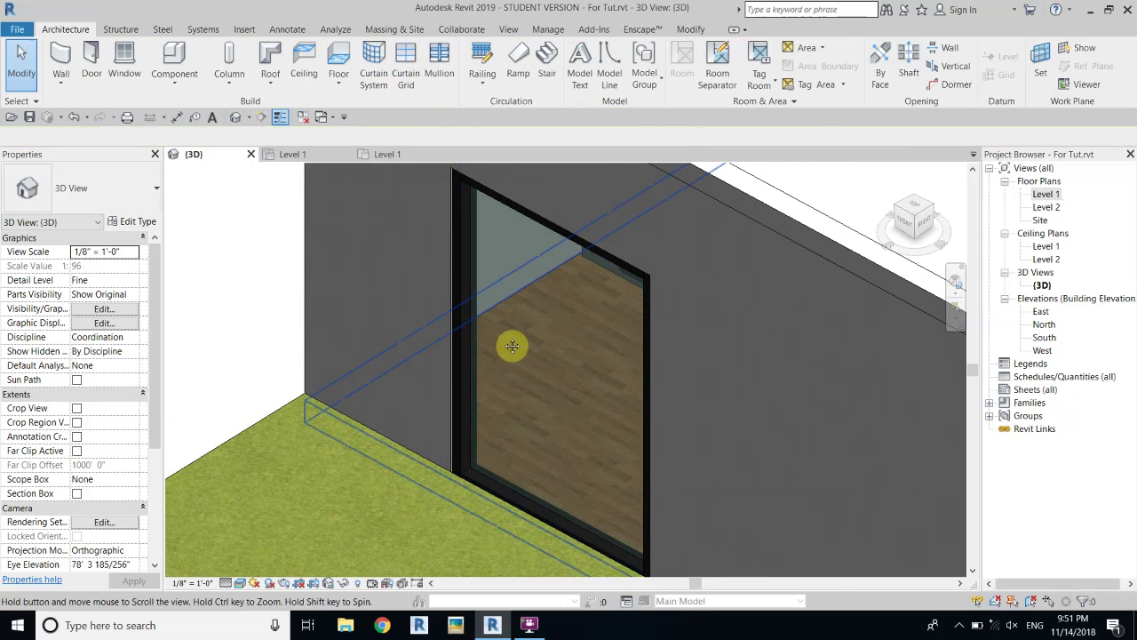
{"action": "scroll", "coordinate": [650, 315], "scroll_direction": "up", "scroll_amount": 2}
{"action": "middle_click_drag", "start_coordinate": [631, 442], "coordinate": [681, 390]}
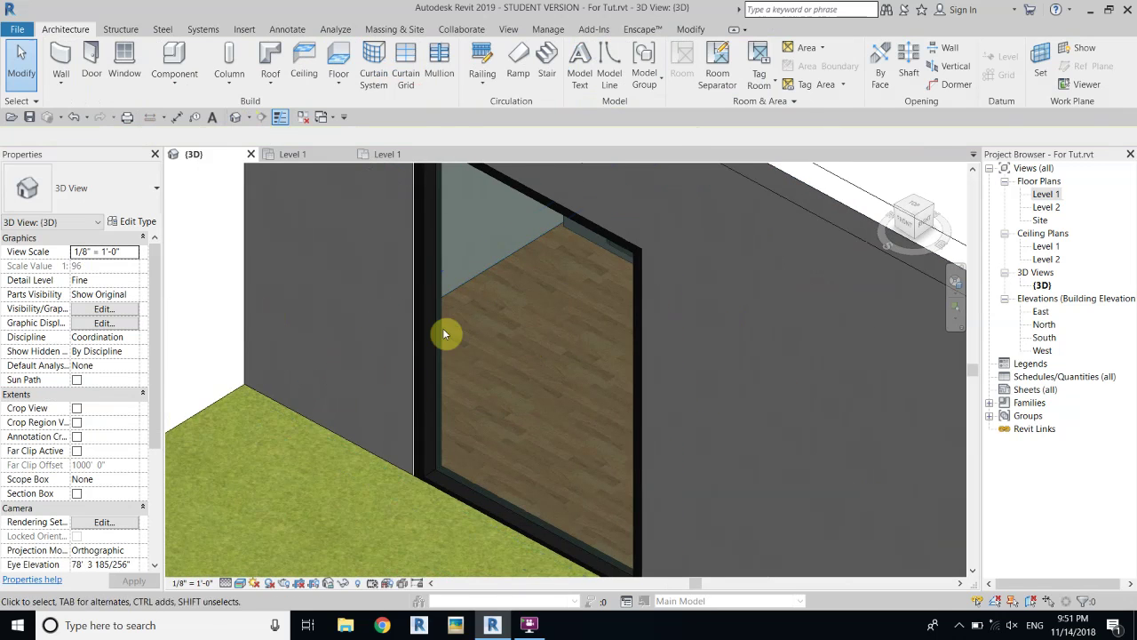
Select all 2.5" x 5" rectangular mullions visible in the view, then unpin and delete them
{"action": "key", "text": "Tab"}
{"action": "key", "text": "Tab"}
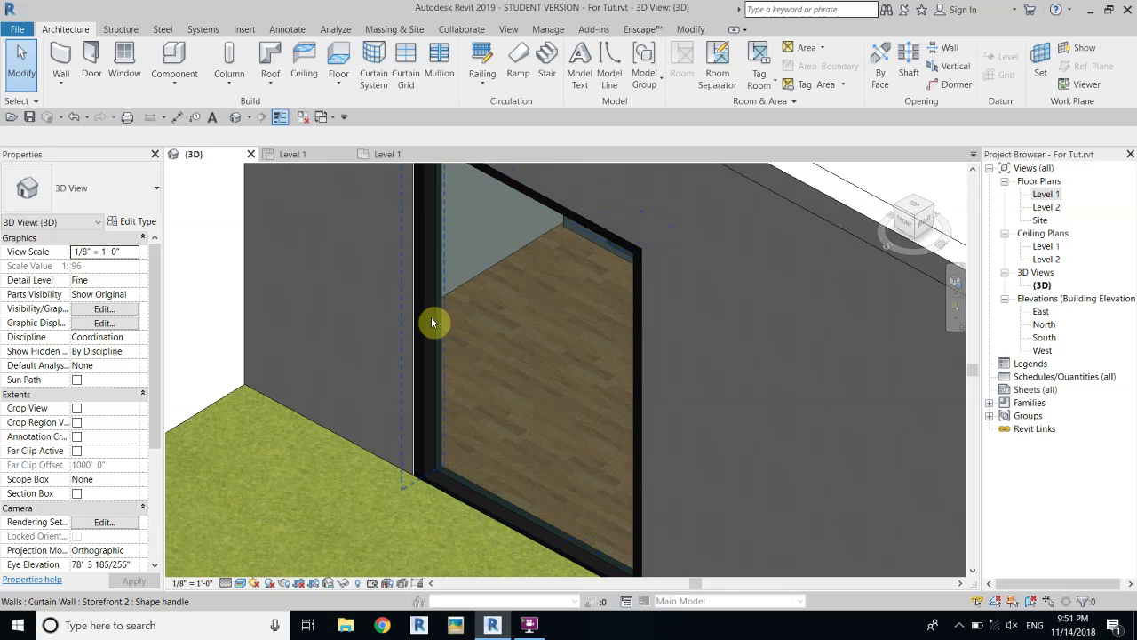
{"action": "scroll", "coordinate": [427, 284], "scroll_direction": "up", "scroll_amount": 2}
{"action": "scroll", "coordinate": [430, 307], "scroll_direction": "up", "scroll_amount": 1}
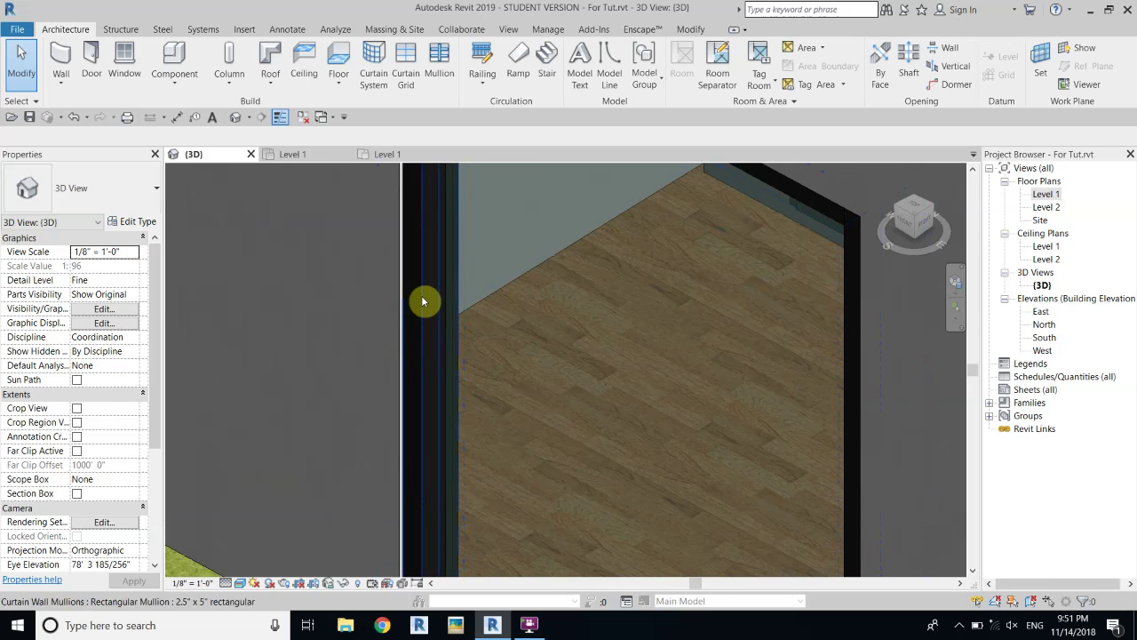
{"action": "left_click", "coordinate": [422, 302]}
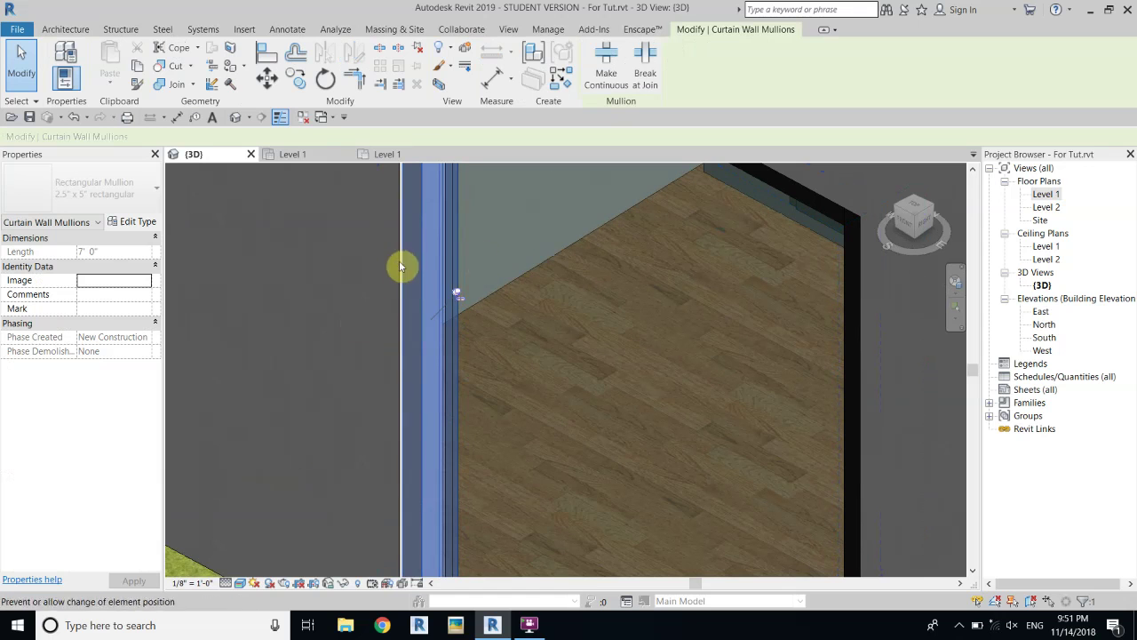
{"action": "right_click", "coordinate": [416, 267]}
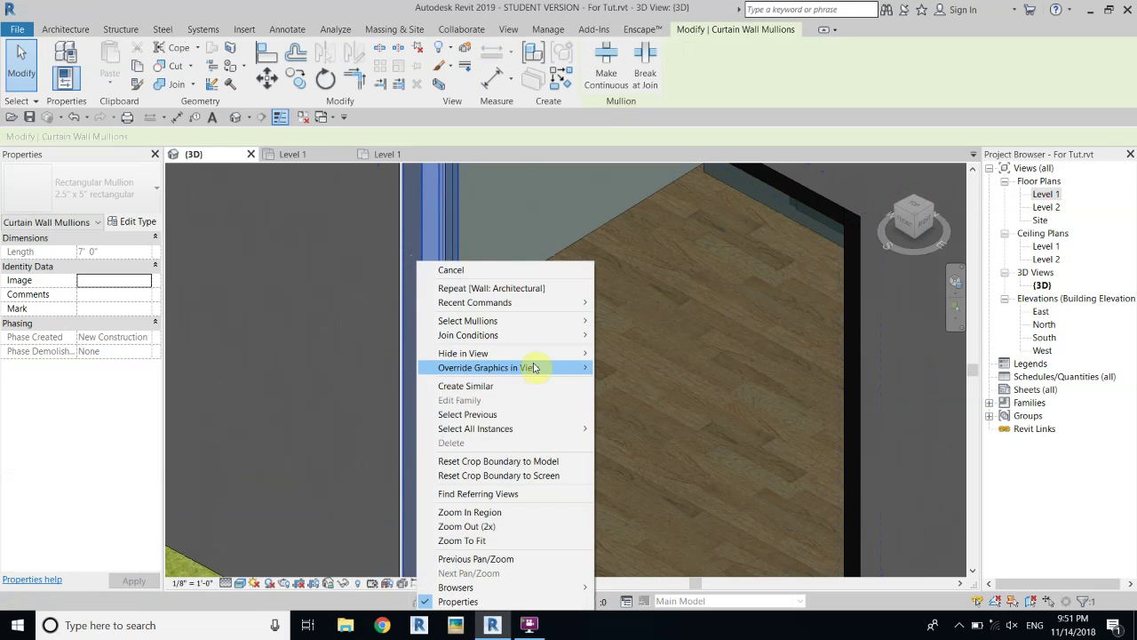
{"action": "mouse_move", "coordinate": [528, 428]}
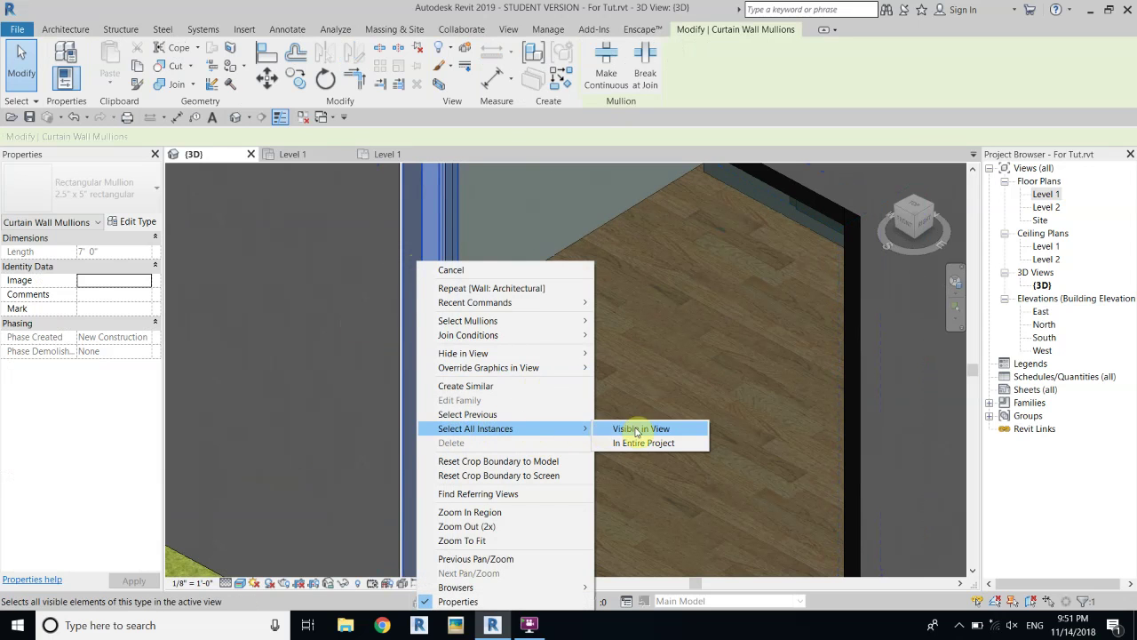
{"action": "left_click", "coordinate": [662, 429]}
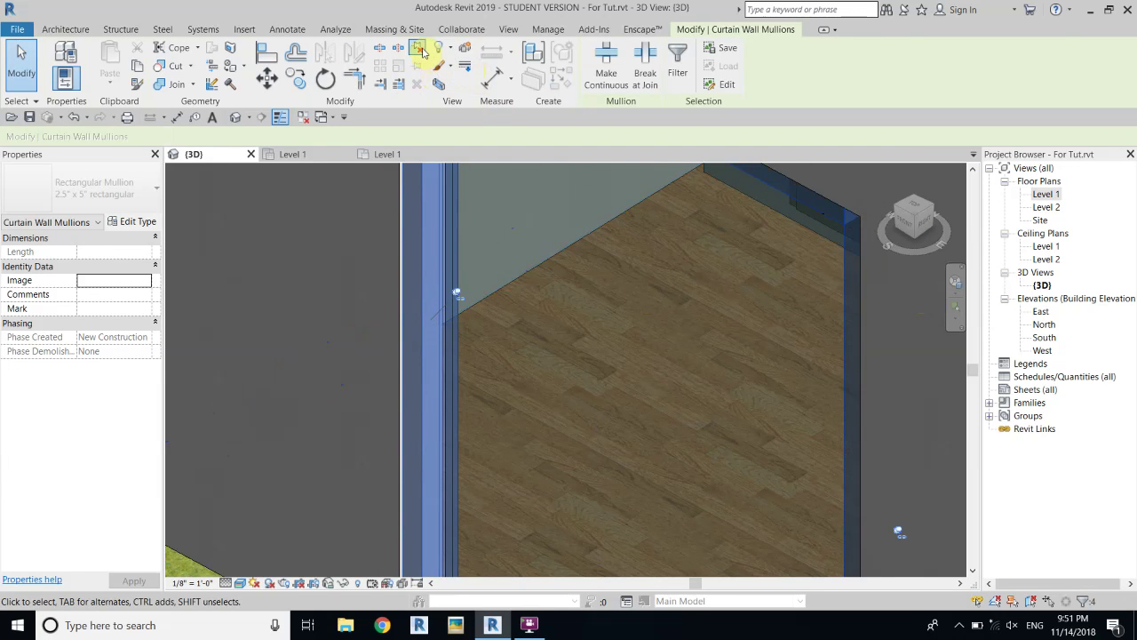
{"action": "left_click", "coordinate": [417, 85]}
Unpin the curtain wall's glazed panel and change its type to Door-Curtain-Wall-Double-Storefront
{"action": "scroll", "coordinate": [527, 396], "scroll_direction": "down", "scroll_amount": 3}
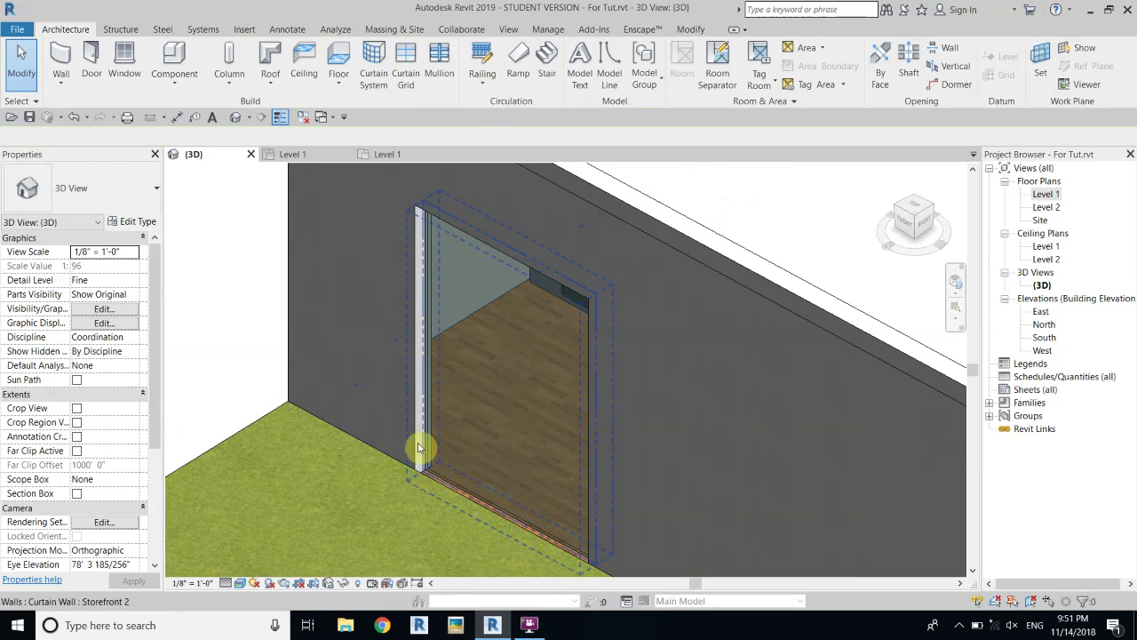
{"action": "left_click", "coordinate": [423, 327]}
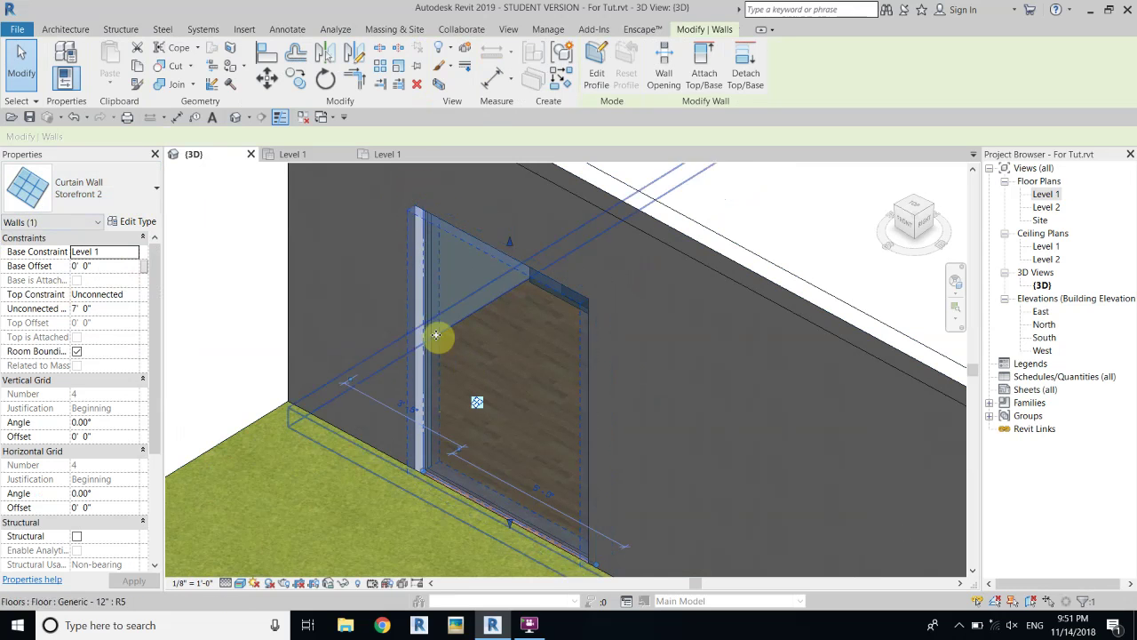
{"action": "scroll", "coordinate": [436, 213], "scroll_direction": "up", "scroll_amount": 2}
{"action": "scroll", "coordinate": [438, 229], "scroll_direction": "up", "scroll_amount": 2}
{"action": "scroll", "coordinate": [426, 284], "scroll_direction": "up", "scroll_amount": 1}
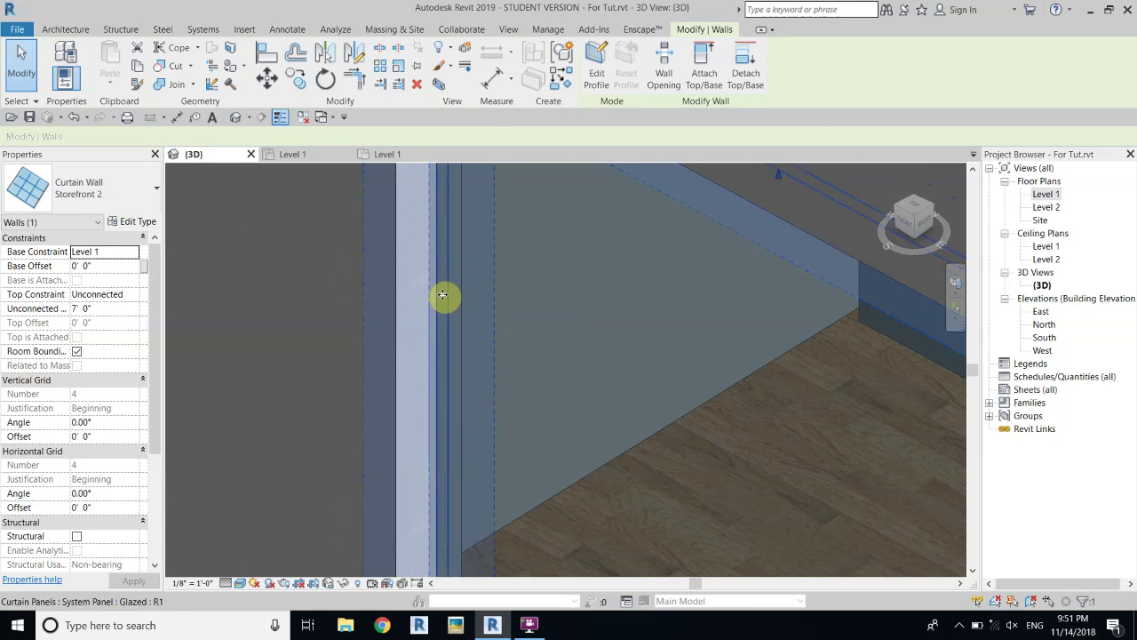
{"action": "left_click", "coordinate": [442, 295]}
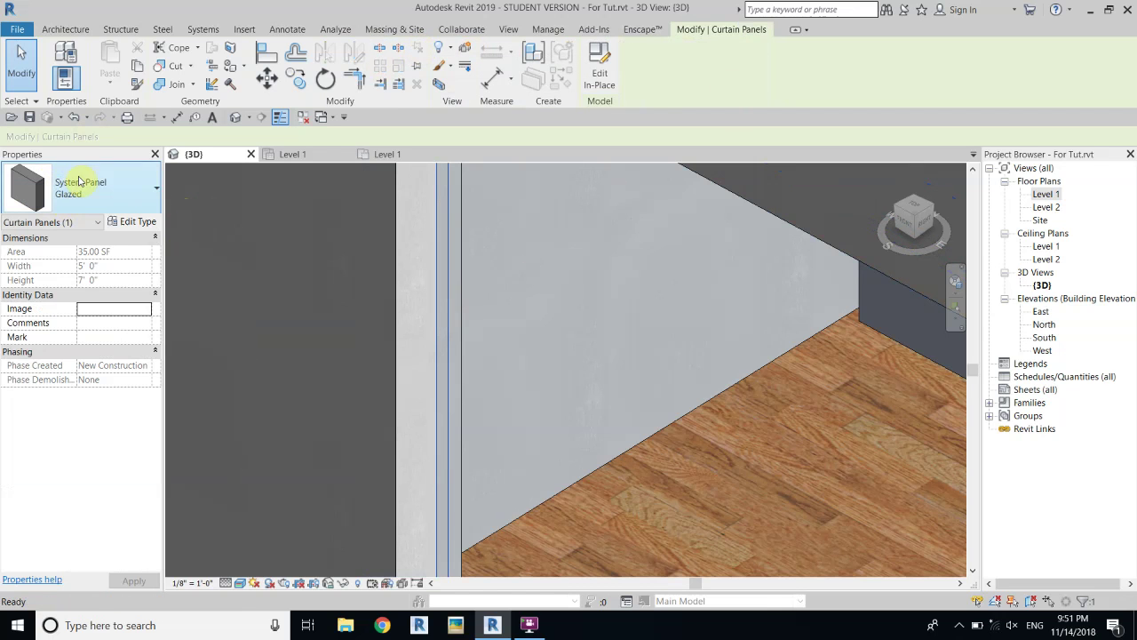
{"action": "left_click", "coordinate": [53, 189]}
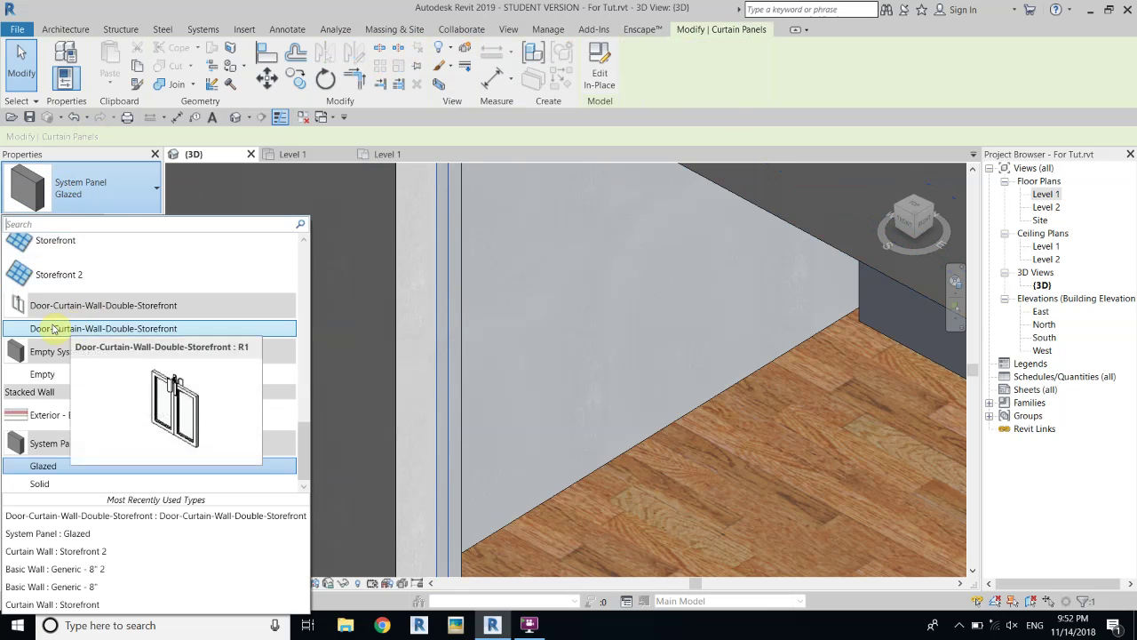
{"action": "scroll", "coordinate": [522, 311], "scroll_direction": "down", "scroll_amount": 4}
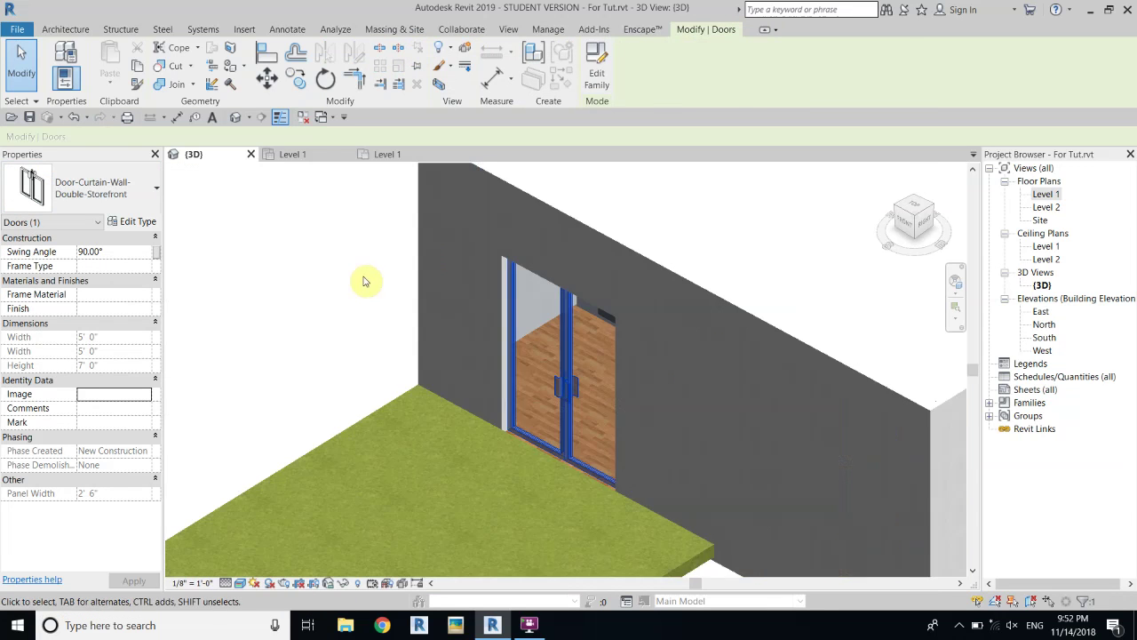
{"action": "scroll", "coordinate": [617, 417], "scroll_direction": "up", "scroll_amount": 1}
{"action": "key", "text": "Escape"}
Inspect the double door's handles up close and set the 3D view's detail level to Fine
{"action": "scroll", "coordinate": [617, 417], "scroll_direction": "up", "scroll_amount": 5}
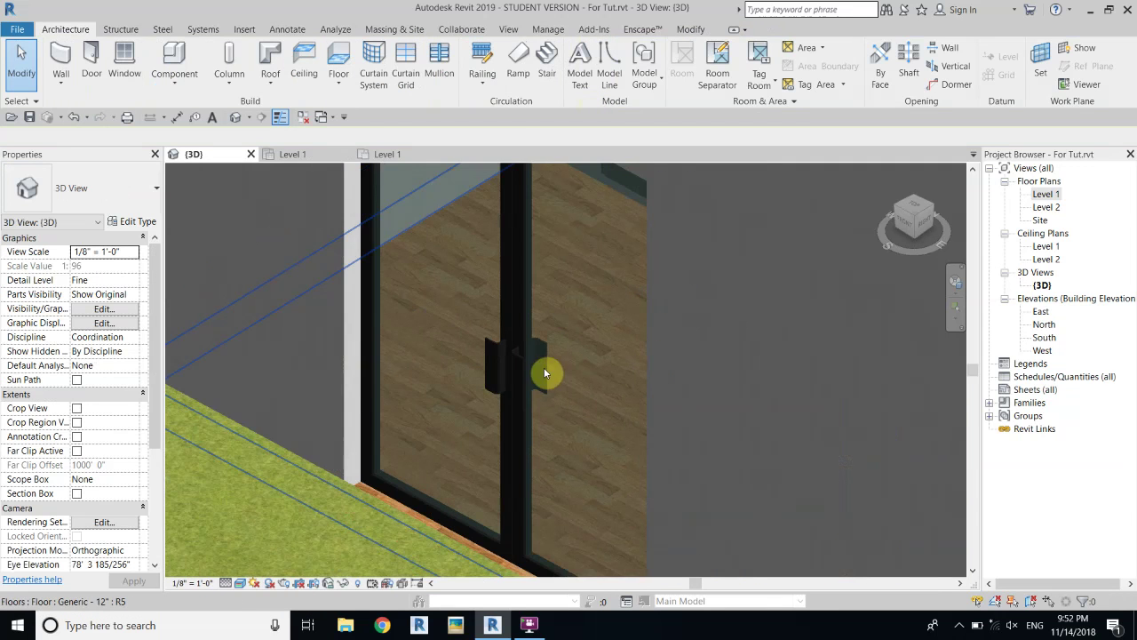
{"action": "scroll", "coordinate": [419, 393], "scroll_direction": "up", "scroll_amount": 3}
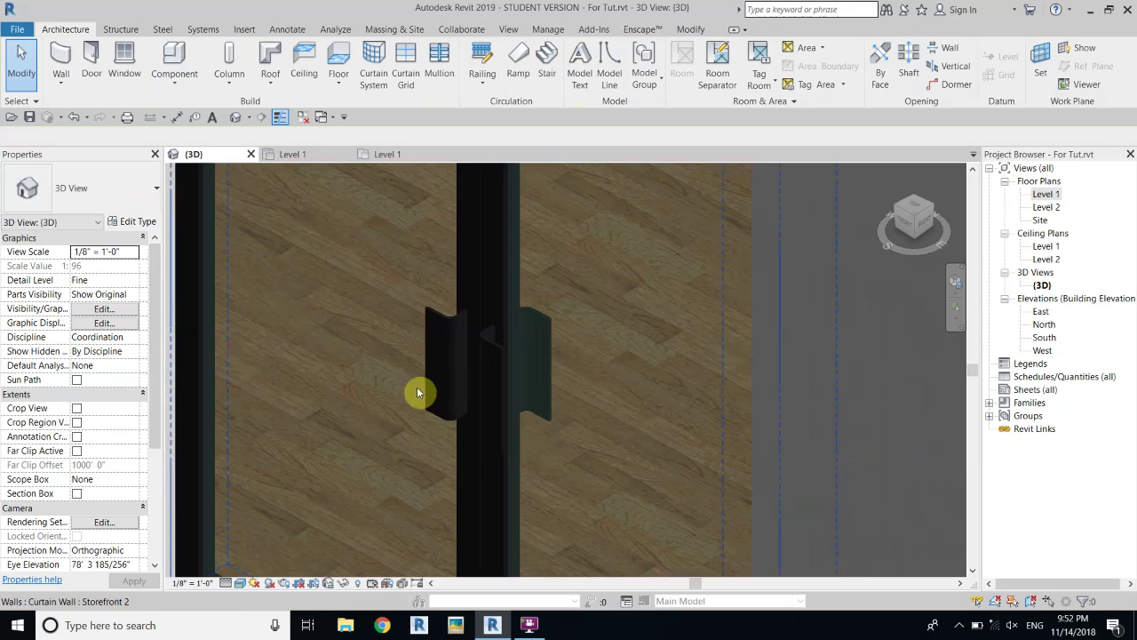
{"action": "left_click", "coordinate": [224, 583]}
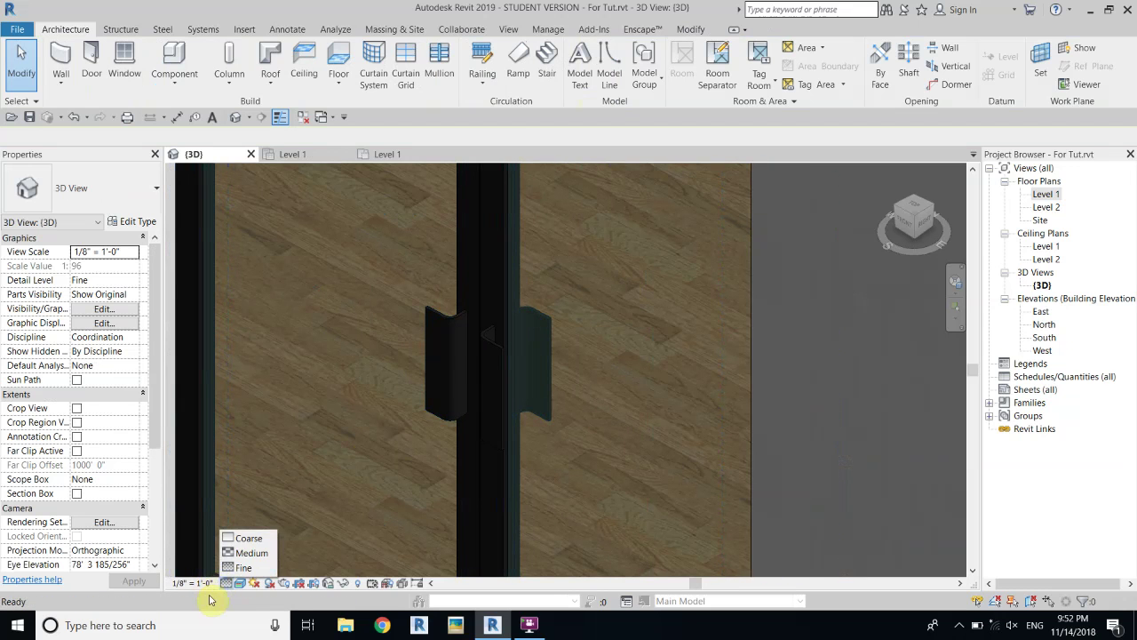
{"action": "left_click", "coordinate": [224, 582]}
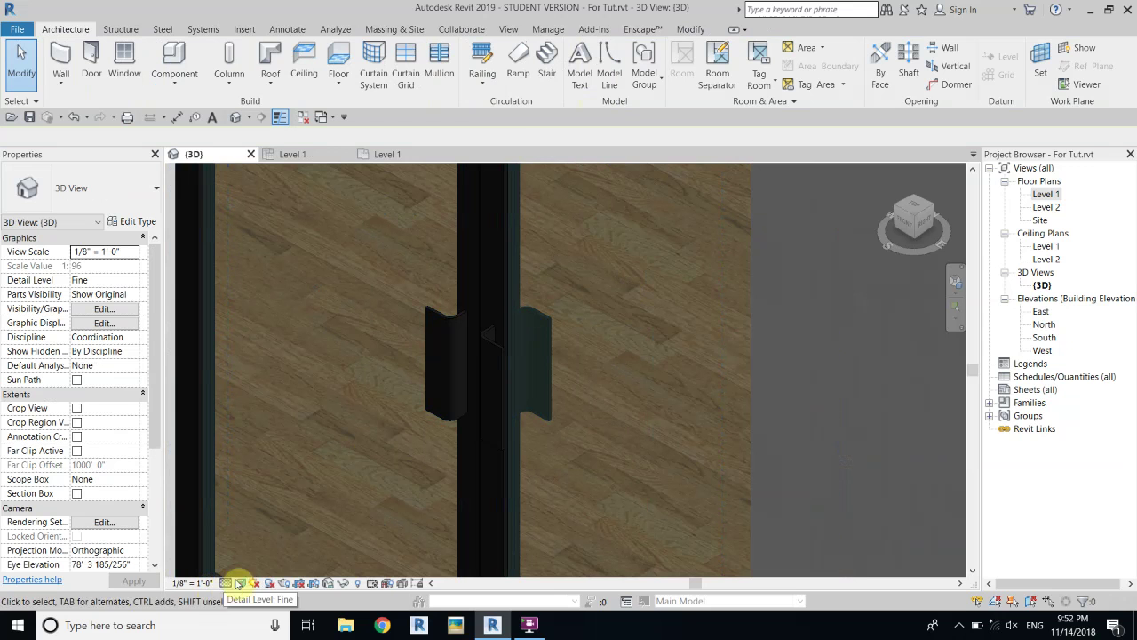
{"action": "left_click", "coordinate": [227, 583]}
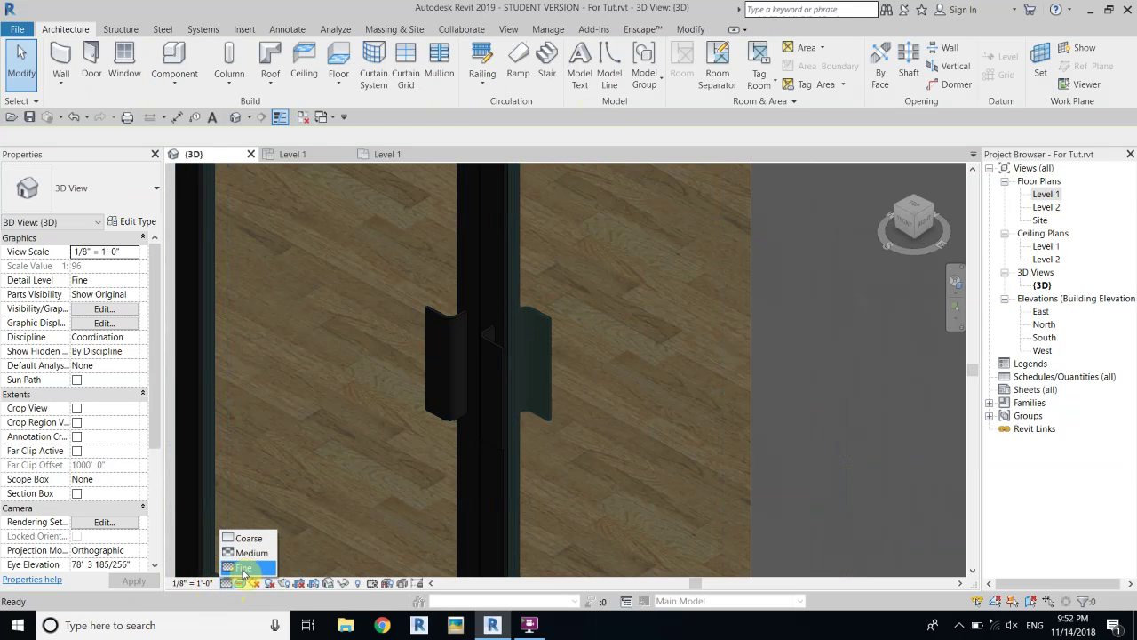
{"action": "left_click", "coordinate": [242, 569]}
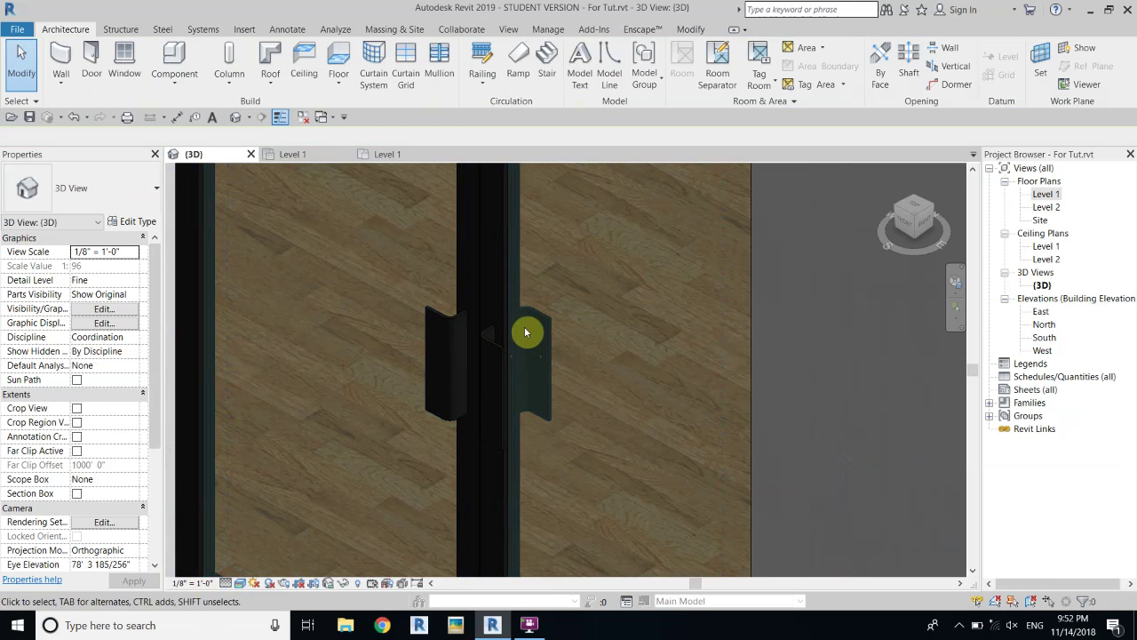
Set the grass floor's height offset from Level 1 to 0
{"action": "scroll", "coordinate": [525, 333], "scroll_direction": "down", "scroll_amount": 5}
{"action": "scroll", "coordinate": [427, 307], "scroll_direction": "up", "scroll_amount": 3}
{"action": "scroll", "coordinate": [748, 254], "scroll_direction": "down", "scroll_amount": 3}
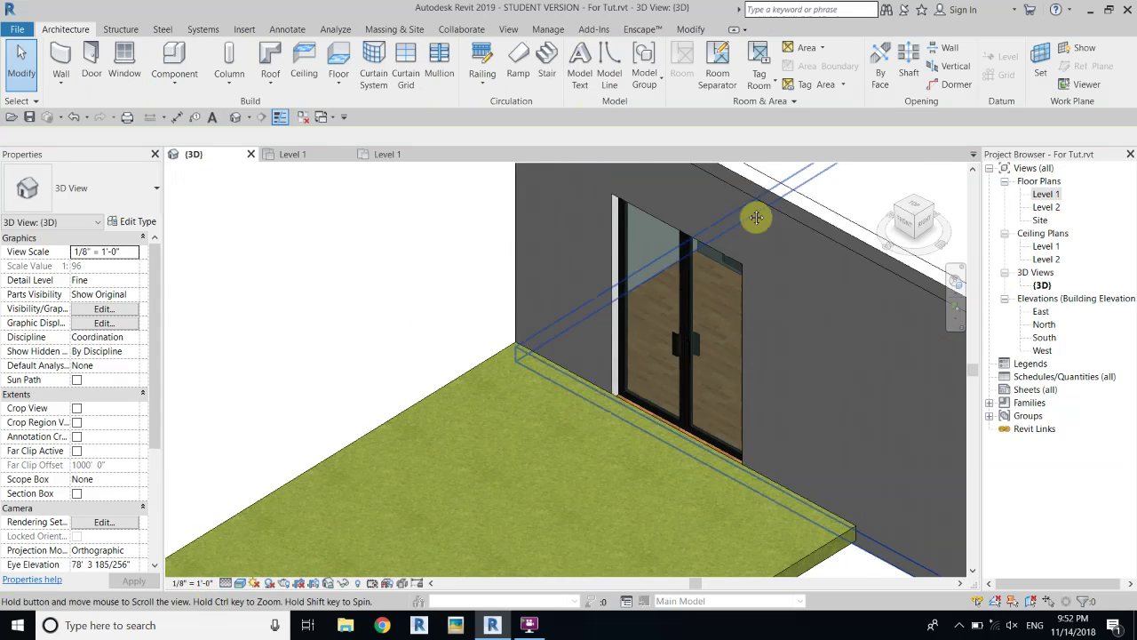
{"action": "scroll", "coordinate": [536, 450], "scroll_direction": "up", "scroll_amount": 3}
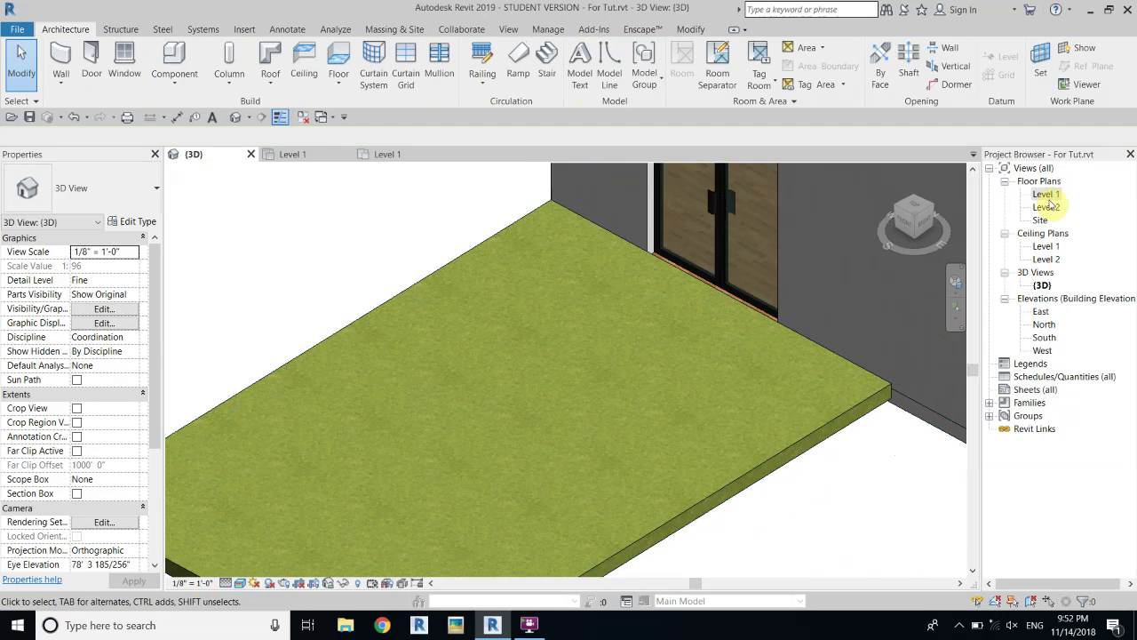
{"action": "scroll", "coordinate": [825, 257], "scroll_direction": "up", "scroll_amount": 4}
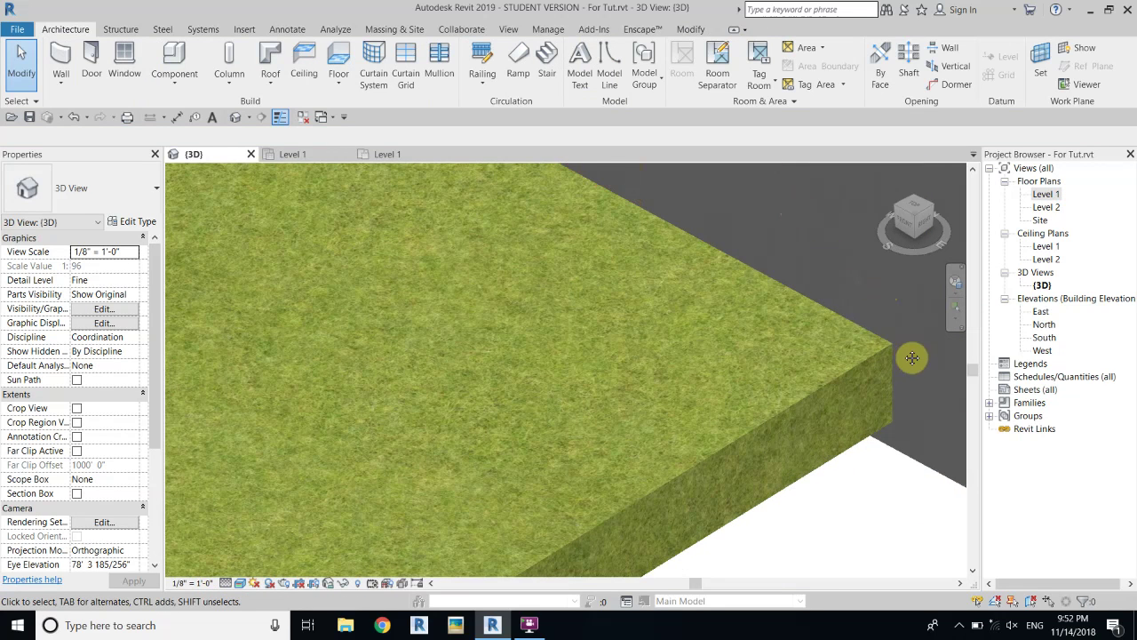
{"action": "scroll", "coordinate": [903, 355], "scroll_direction": "down", "scroll_amount": 3}
{"action": "left_click", "coordinate": [594, 205]}
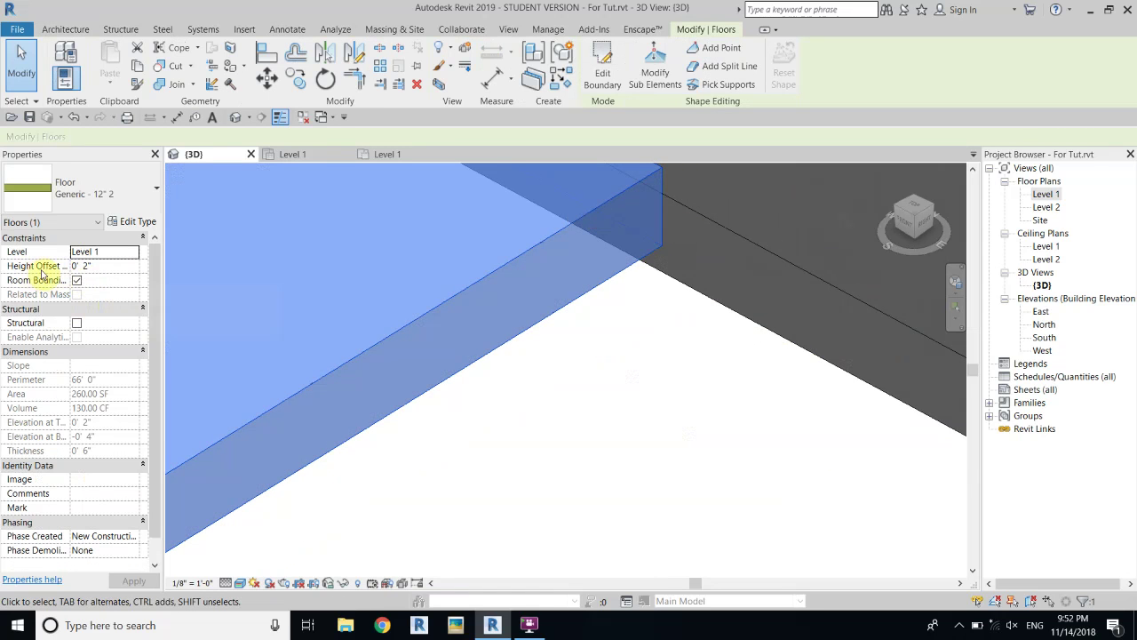
{"action": "left_click", "coordinate": [105, 264]}
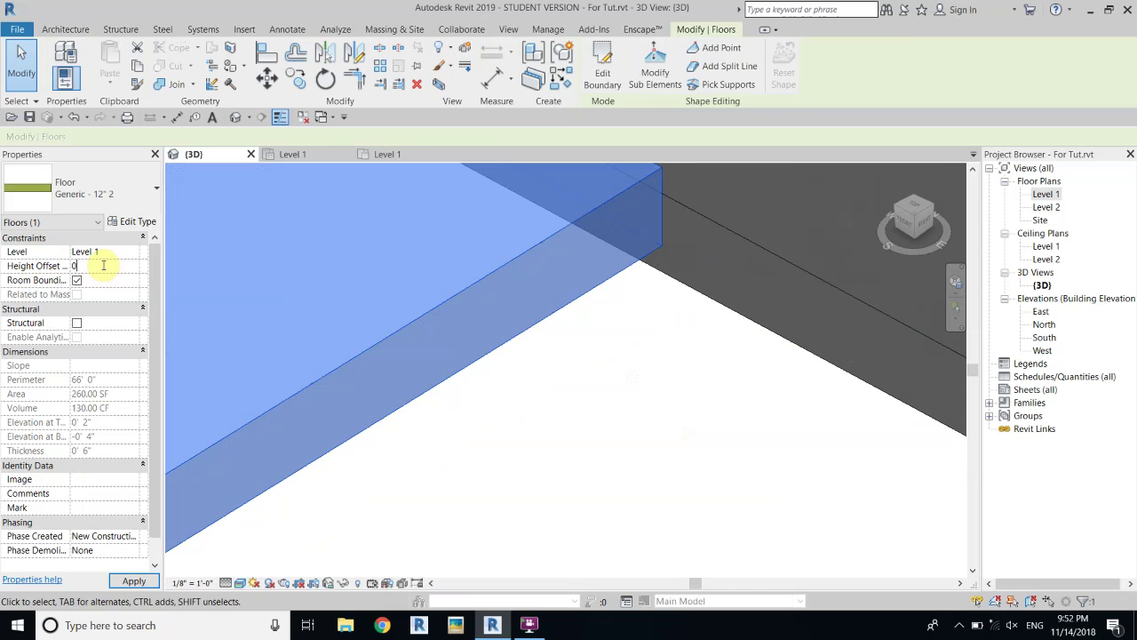
{"action": "left_click", "coordinate": [616, 353]}
{"action": "scroll", "coordinate": [716, 457], "scroll_direction": "down", "scroll_amount": 2}
{"action": "scroll", "coordinate": [404, 386], "scroll_direction": "down", "scroll_amount": 1}
{"action": "middle_click_drag", "start_coordinate": [404, 386], "coordinate": [872, 354]}
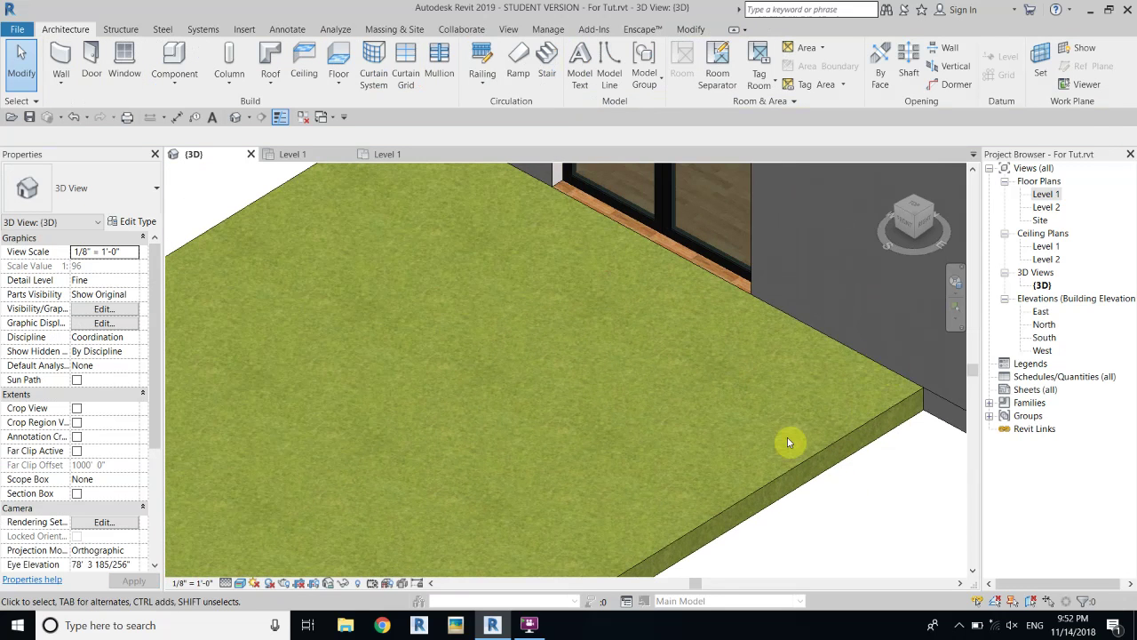
In the Level 1 floor plan, start a new floor and duplicate the Generic - 12" 2 type as 3"
{"action": "double_click", "coordinate": [1047, 195]}
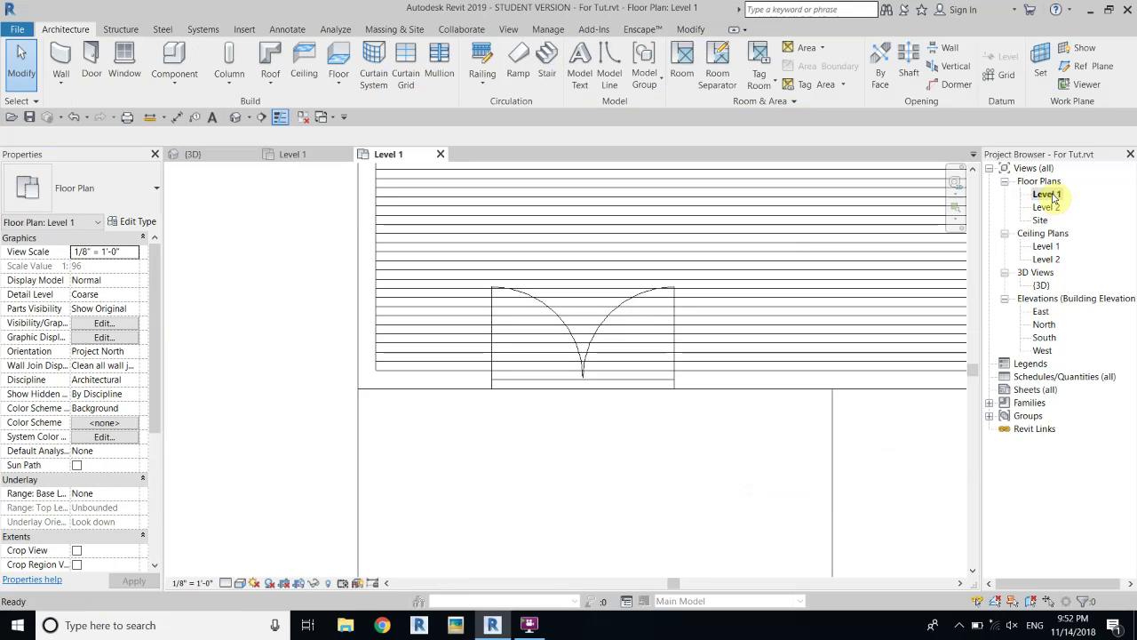
{"action": "scroll", "coordinate": [721, 378], "scroll_direction": "down", "scroll_amount": 2}
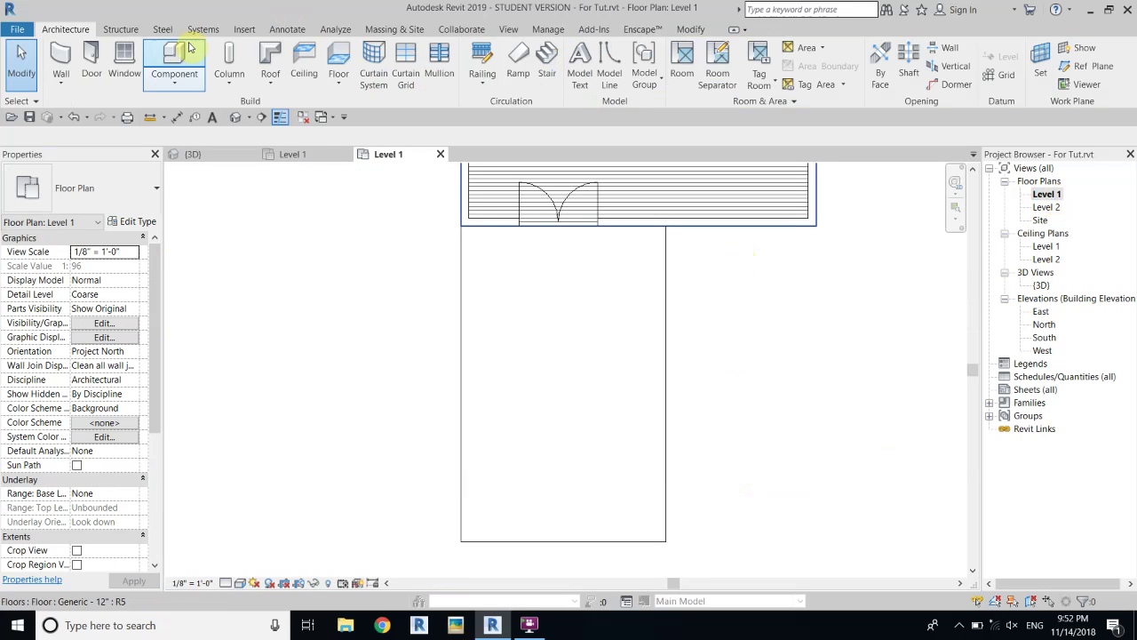
{"action": "left_click", "coordinate": [329, 61]}
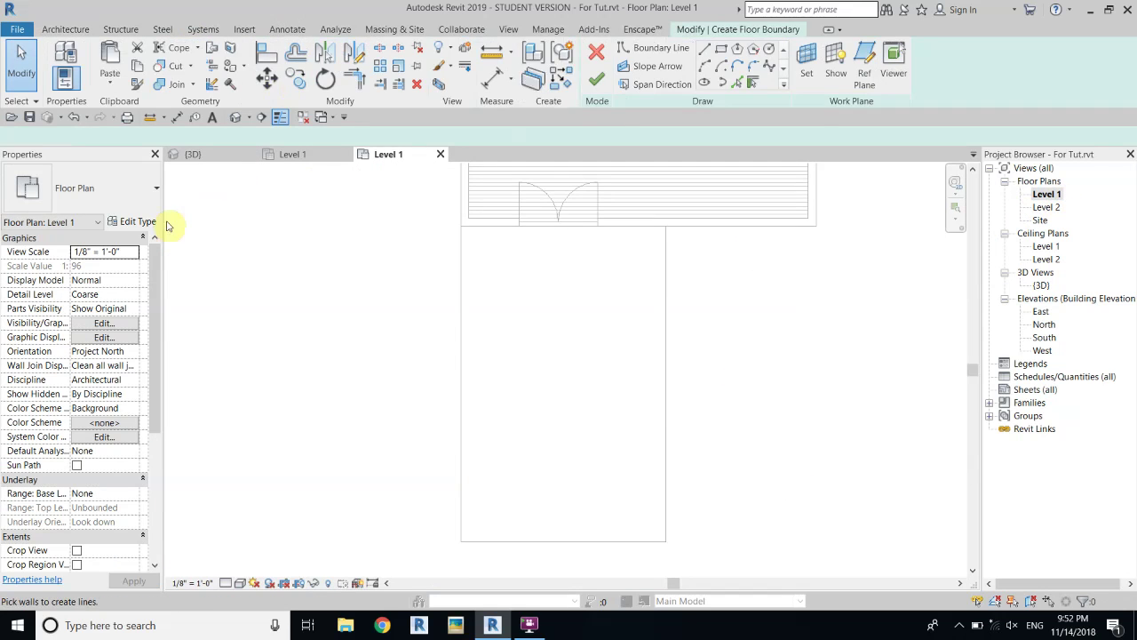
{"action": "left_click", "coordinate": [138, 221]}
{"action": "left_click", "coordinate": [684, 104]}
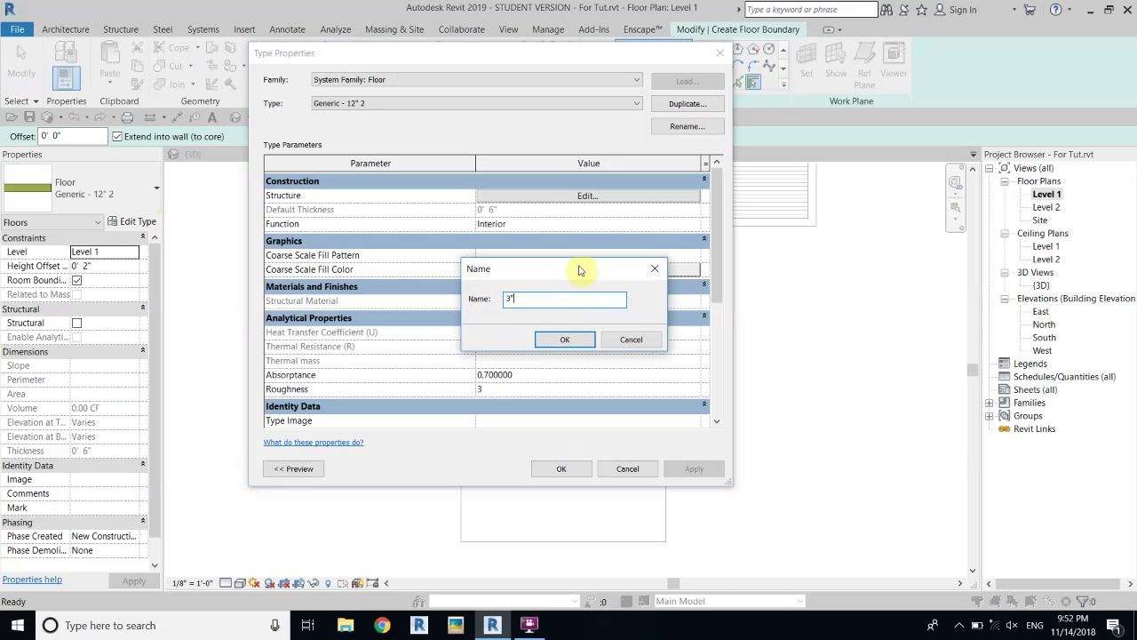
{"action": "left_click", "coordinate": [565, 341]}
Set the structure layer's thickness to 3" in the new floor type's assembly
{"action": "left_click", "coordinate": [583, 196]}
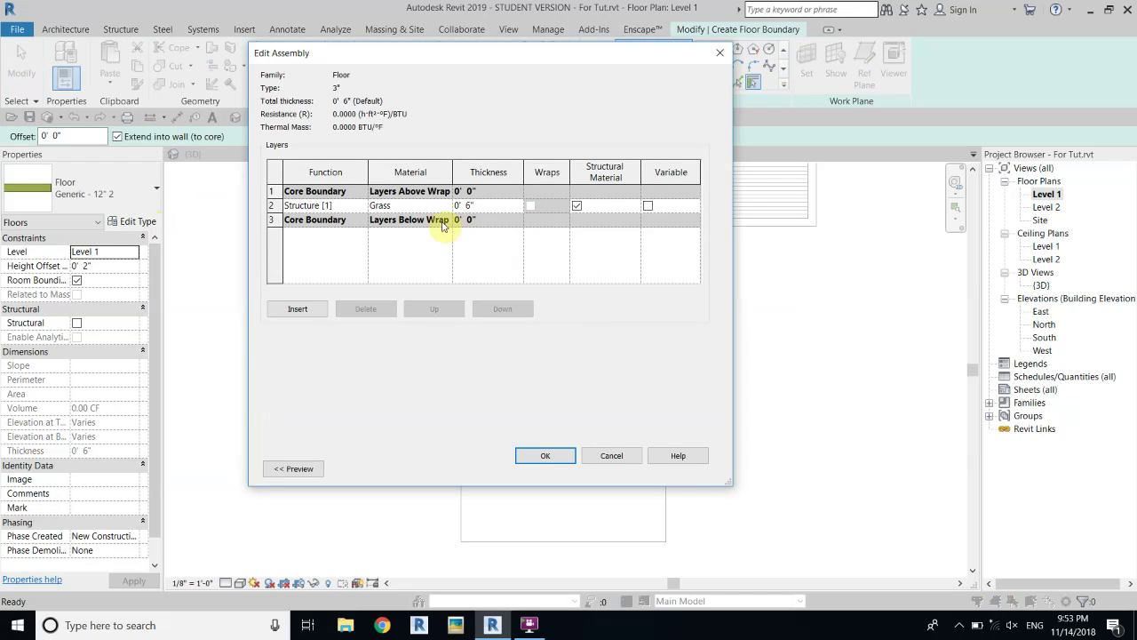
{"action": "left_click", "coordinate": [448, 205]}
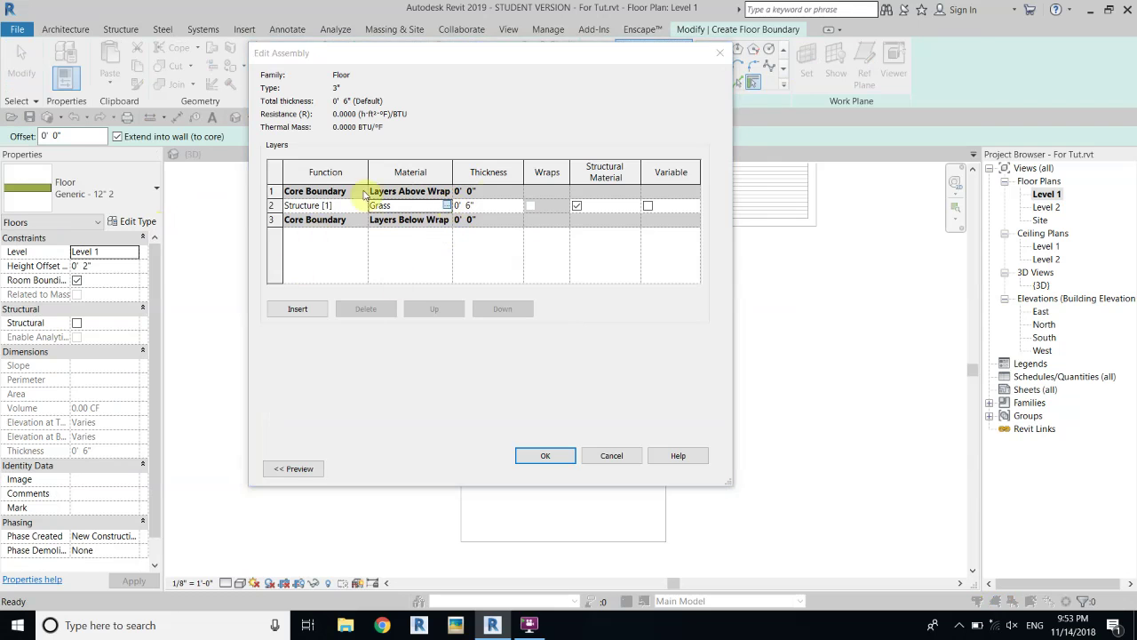
{"action": "left_click", "coordinate": [447, 205]}
{"action": "left_click", "coordinate": [964, 19]}
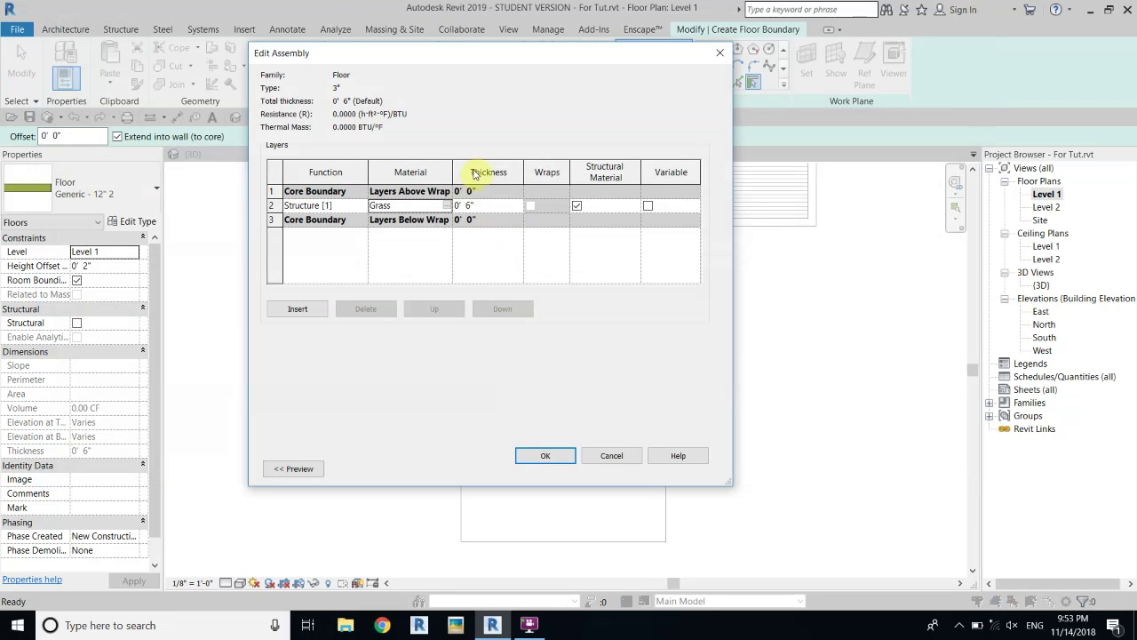
{"action": "left_click", "coordinate": [487, 206]}
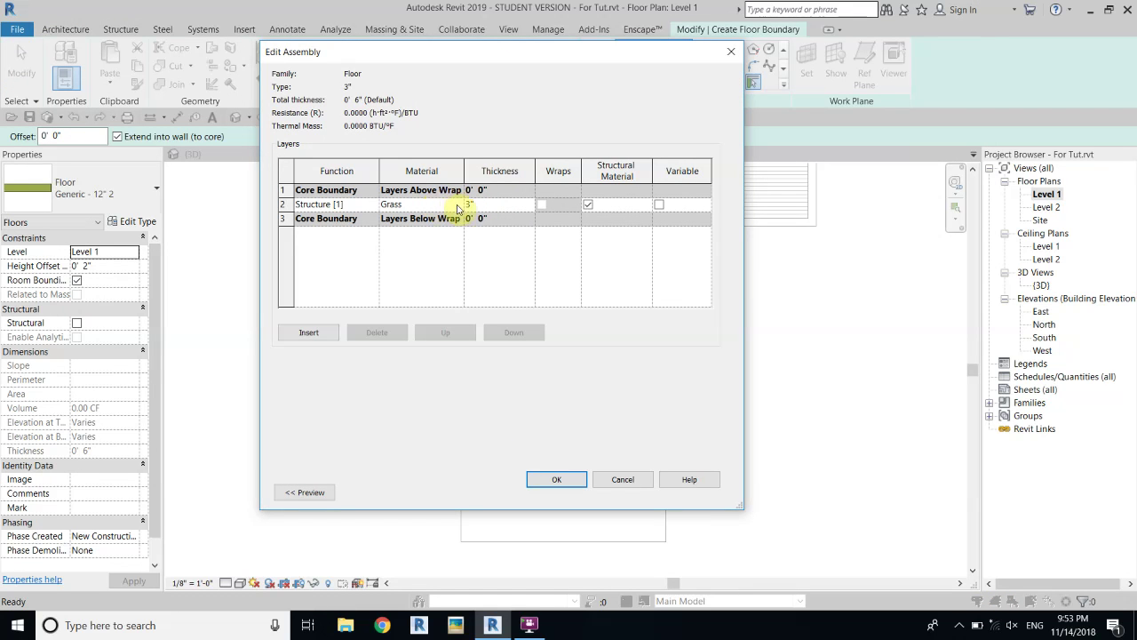
Create a new material named Wood Panel for the structure layer and turn on Use Render Appearance for its shading
{"action": "left_click", "coordinate": [458, 205]}
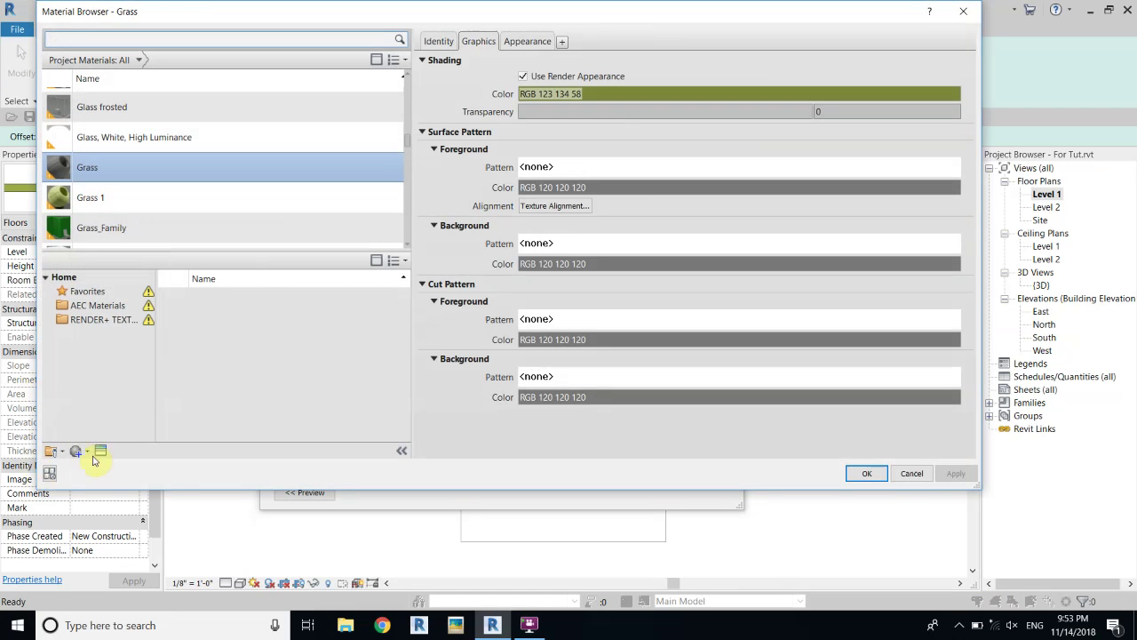
{"action": "left_click", "coordinate": [78, 451]}
{"action": "left_click", "coordinate": [89, 463]}
{"action": "right_click", "coordinate": [109, 169]}
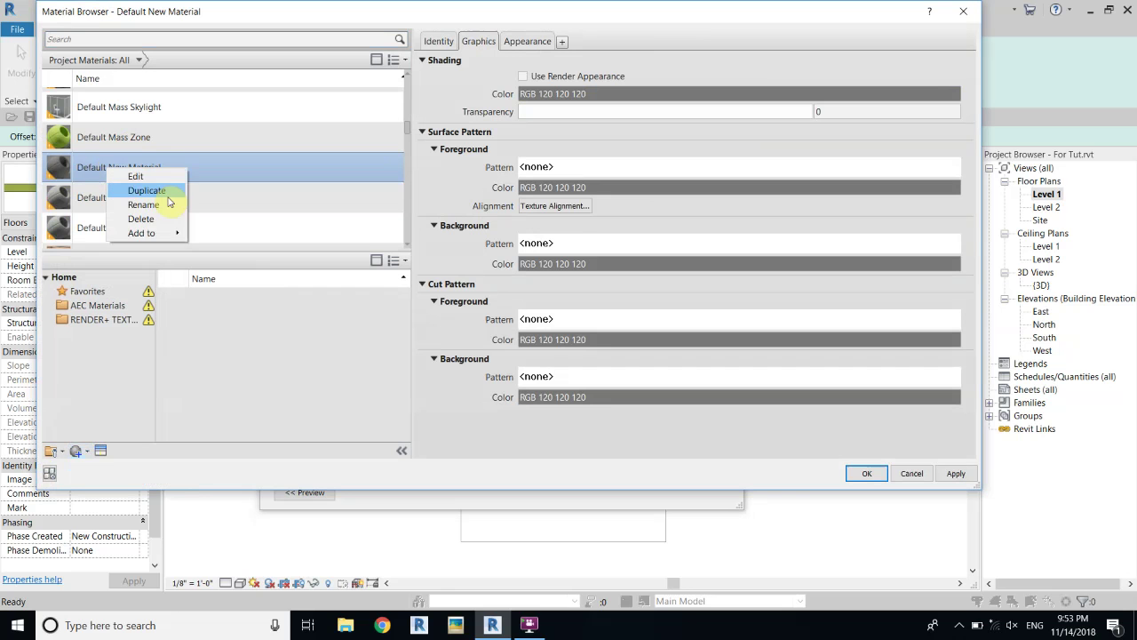
{"action": "left_click", "coordinate": [143, 204]}
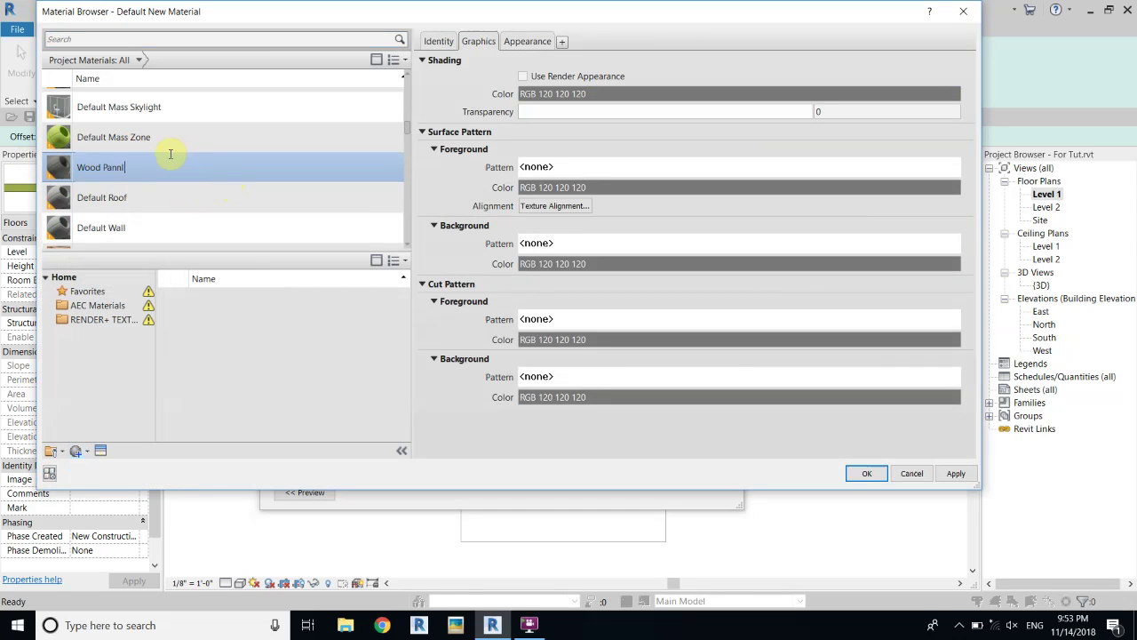
{"action": "type", "text": "Wood Pannl"}
{"action": "key", "text": "BackSpace"}
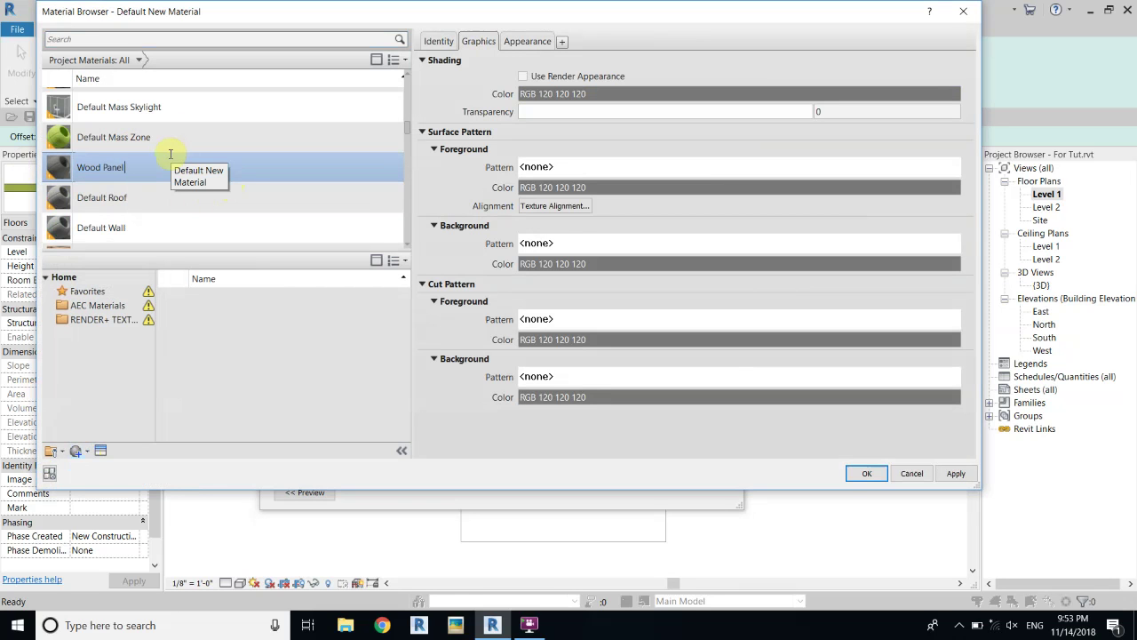
{"action": "left_click", "coordinate": [524, 76]}
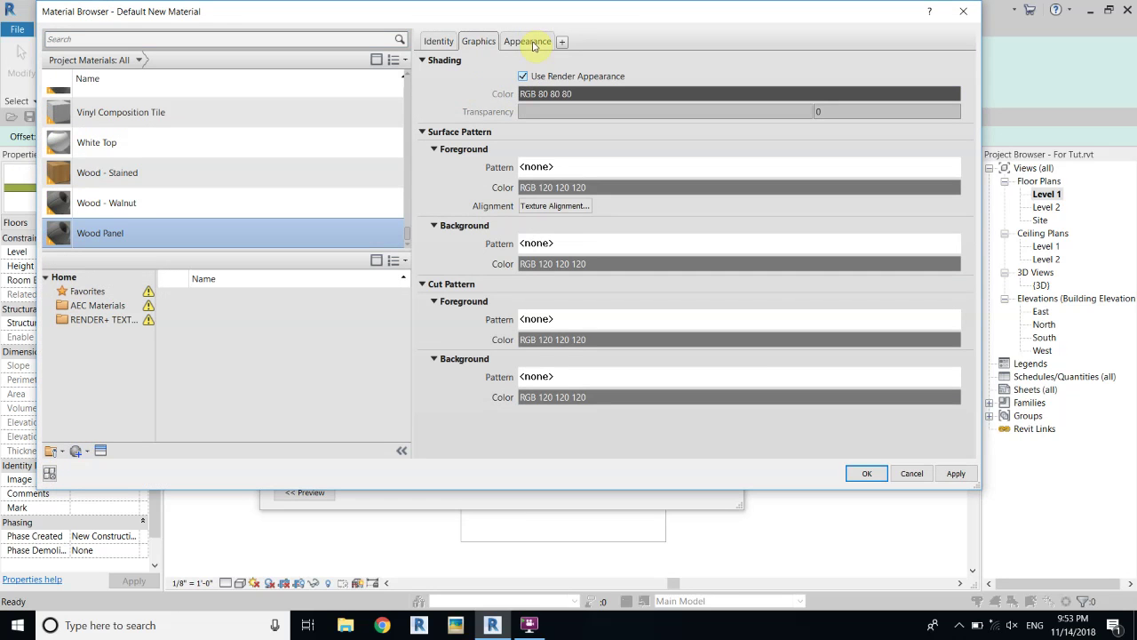
Load Deck com prego.jpg from the Backyard Scense Texs folder as the Wood Panel material's appearance image
{"action": "left_click", "coordinate": [533, 43]}
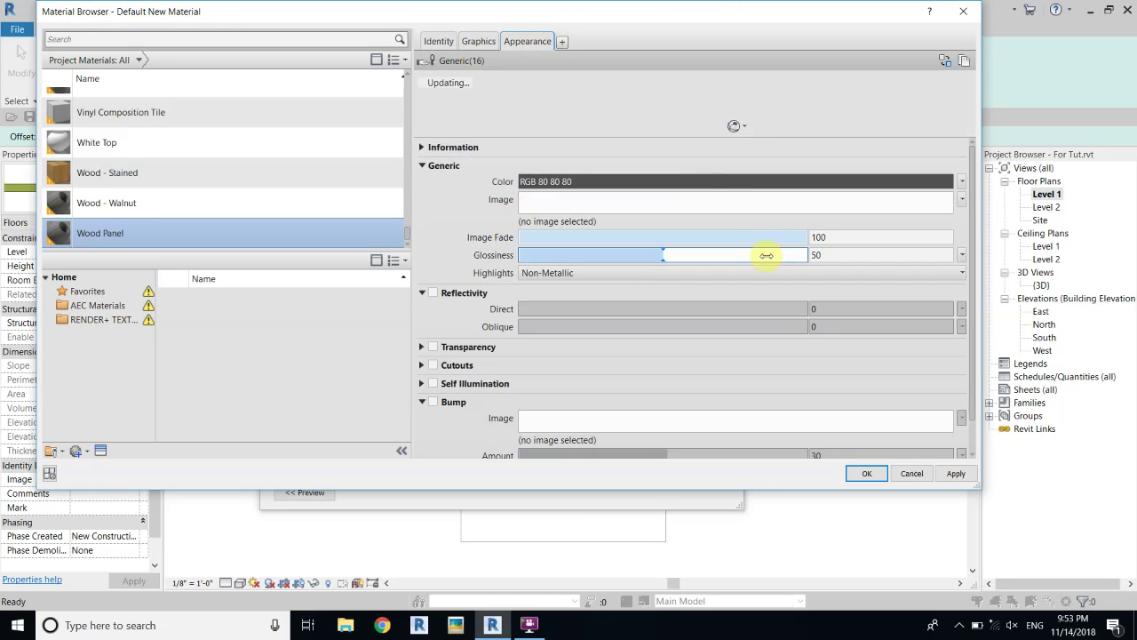
{"action": "left_click", "coordinate": [564, 198]}
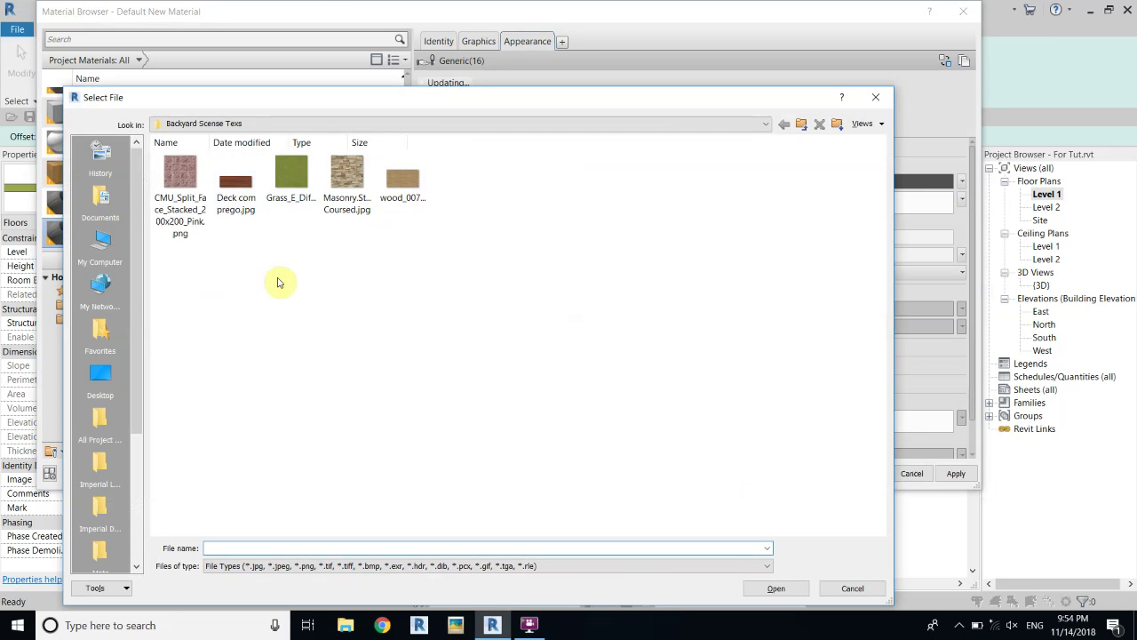
{"action": "right_click", "coordinate": [274, 280]}
{"action": "mouse_move", "coordinate": [362, 290]}
{"action": "left_click", "coordinate": [500, 295]}
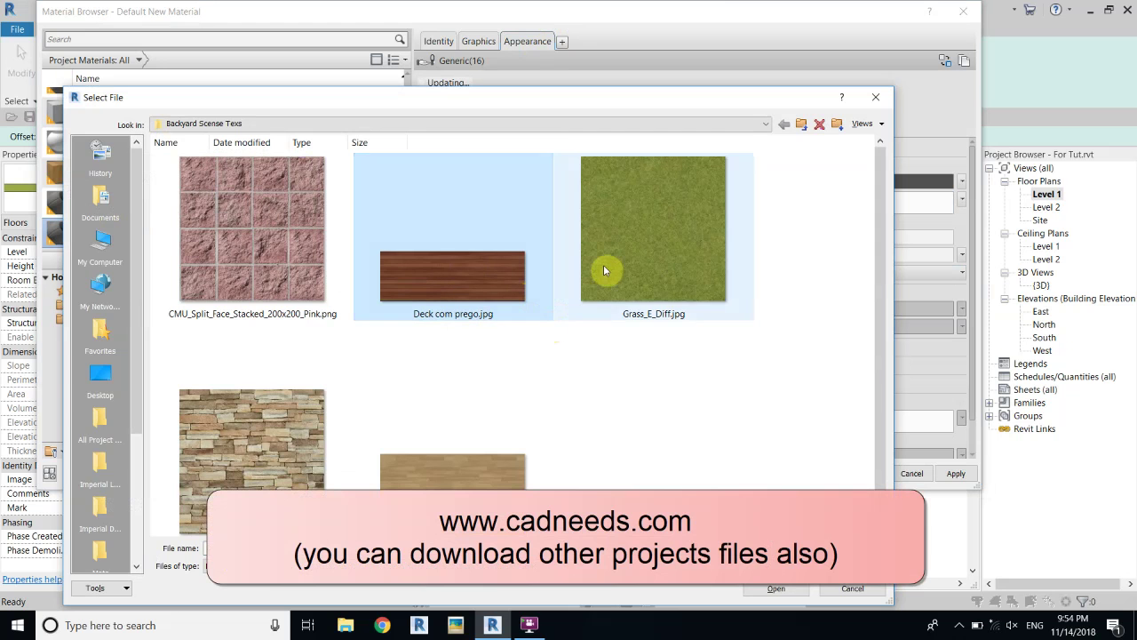
{"action": "left_click", "coordinate": [802, 588]}
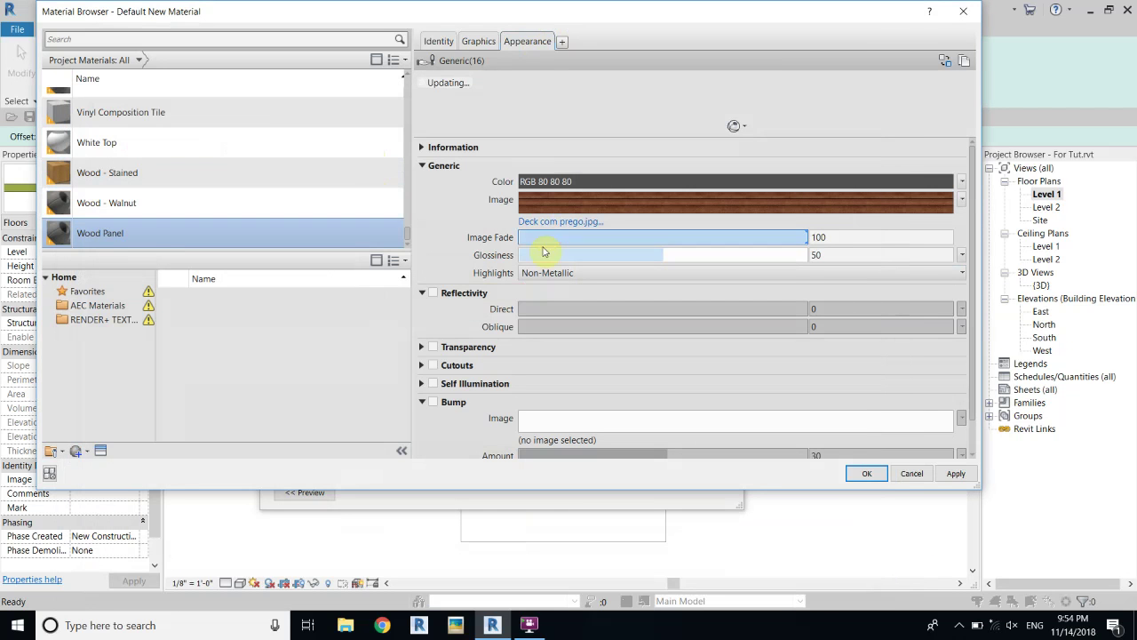
{"action": "left_click", "coordinate": [573, 221]}
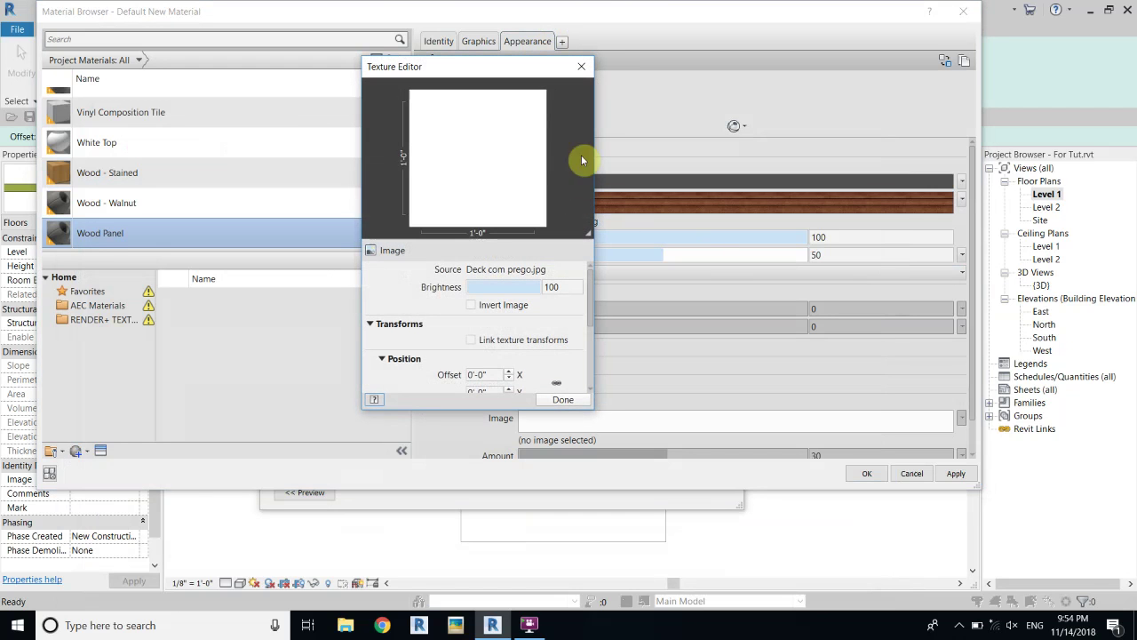
{"action": "left_click", "coordinate": [582, 66]}
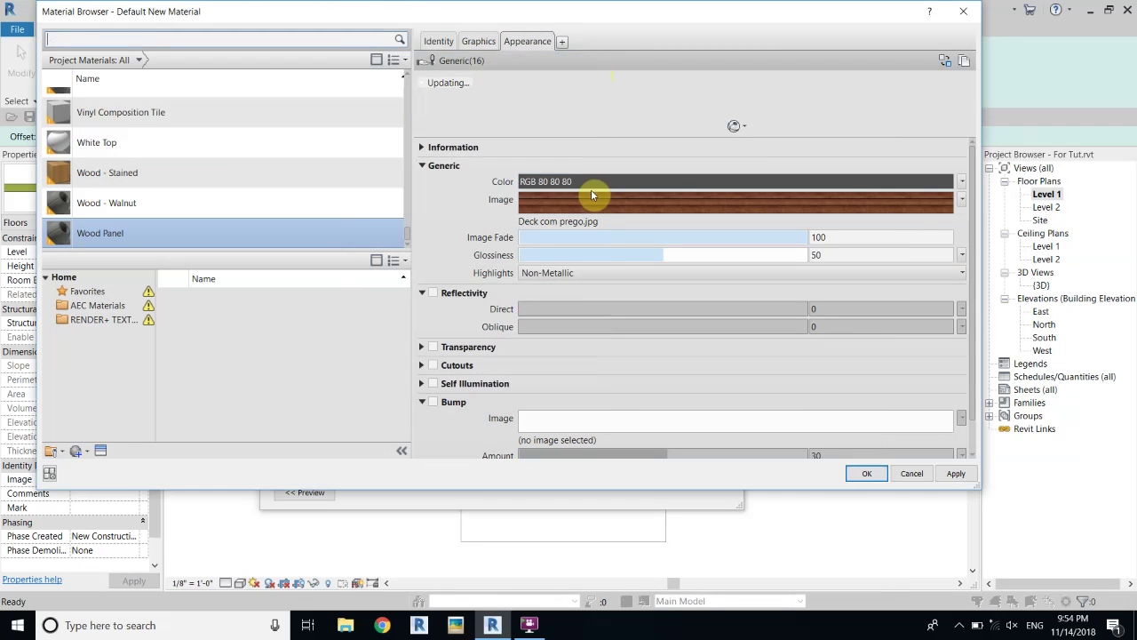
{"action": "left_click", "coordinate": [592, 201]}
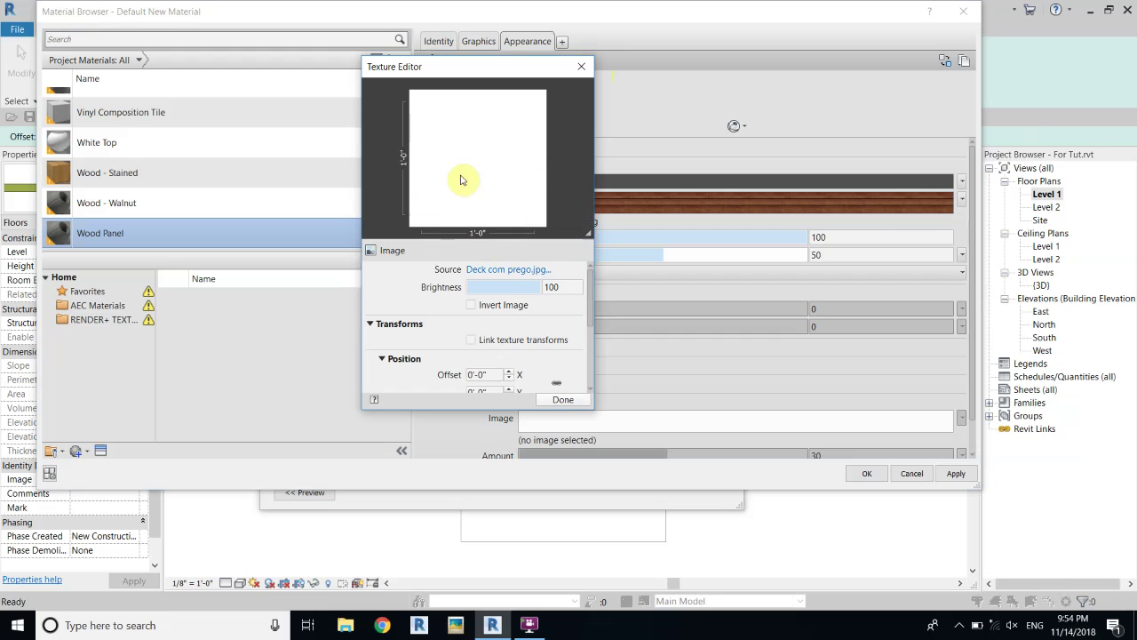
{"action": "left_click", "coordinate": [507, 269]}
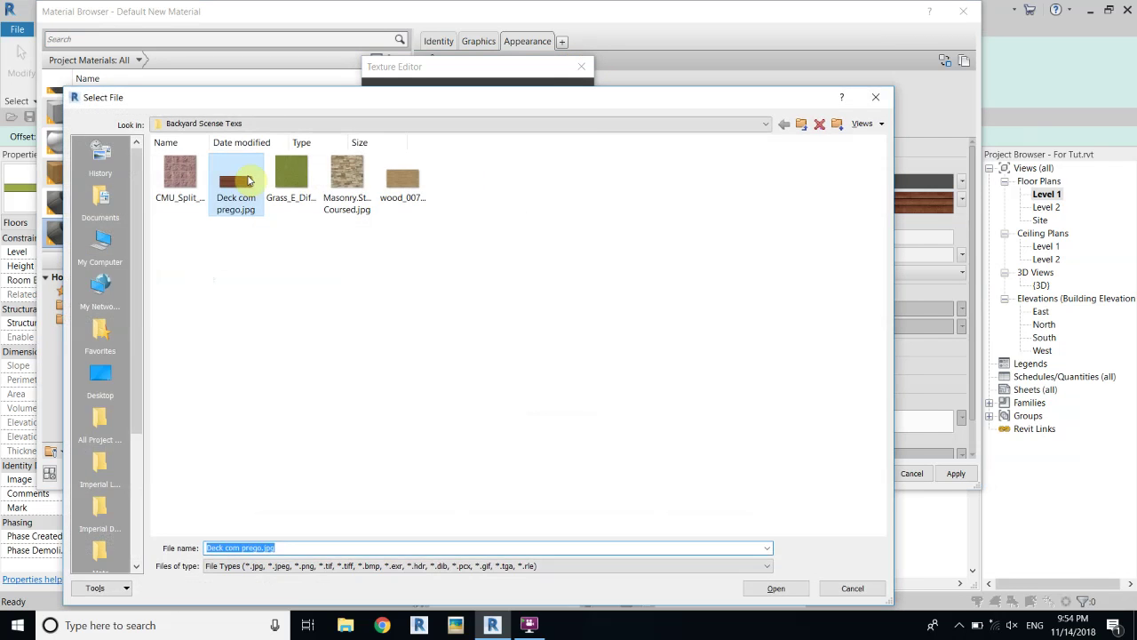
{"action": "left_click_drag", "start_coordinate": [502, 72], "coordinate": [392, 59]}
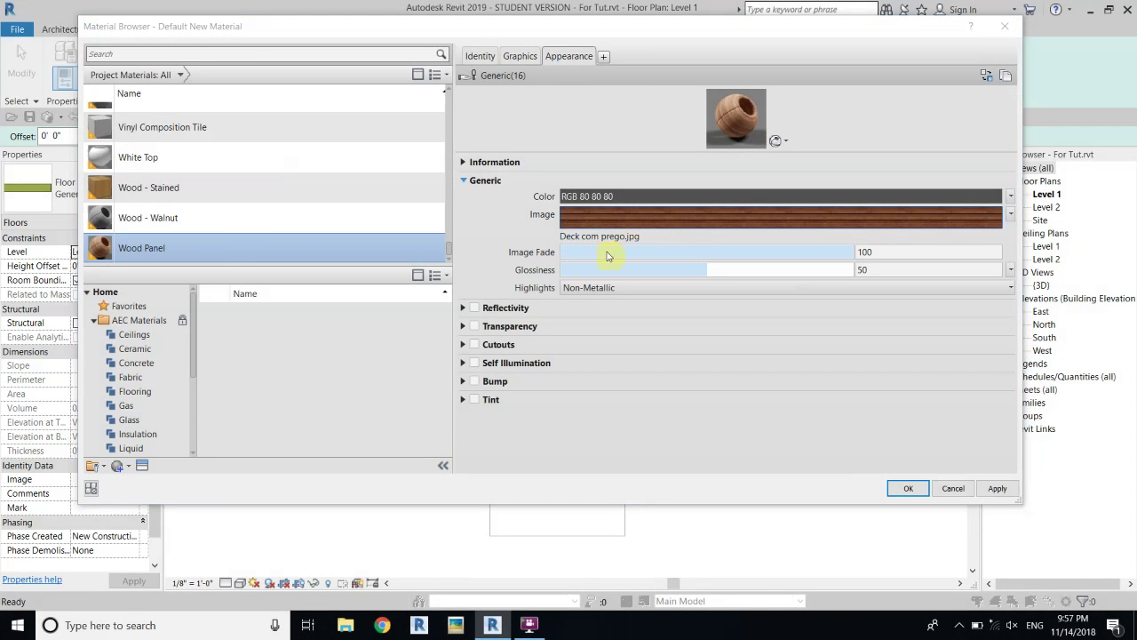
Set the deck texture's sample size to 3'-0" in width and height
{"action": "left_click", "coordinate": [607, 216]}
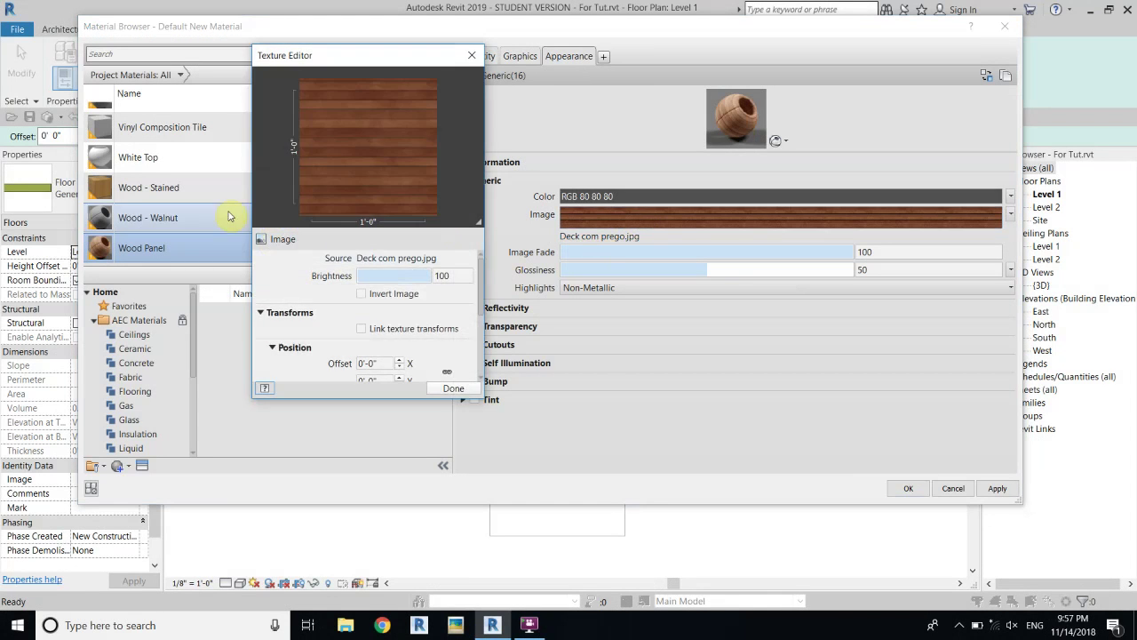
{"action": "left_click_drag", "start_coordinate": [484, 281], "coordinate": [491, 342]}
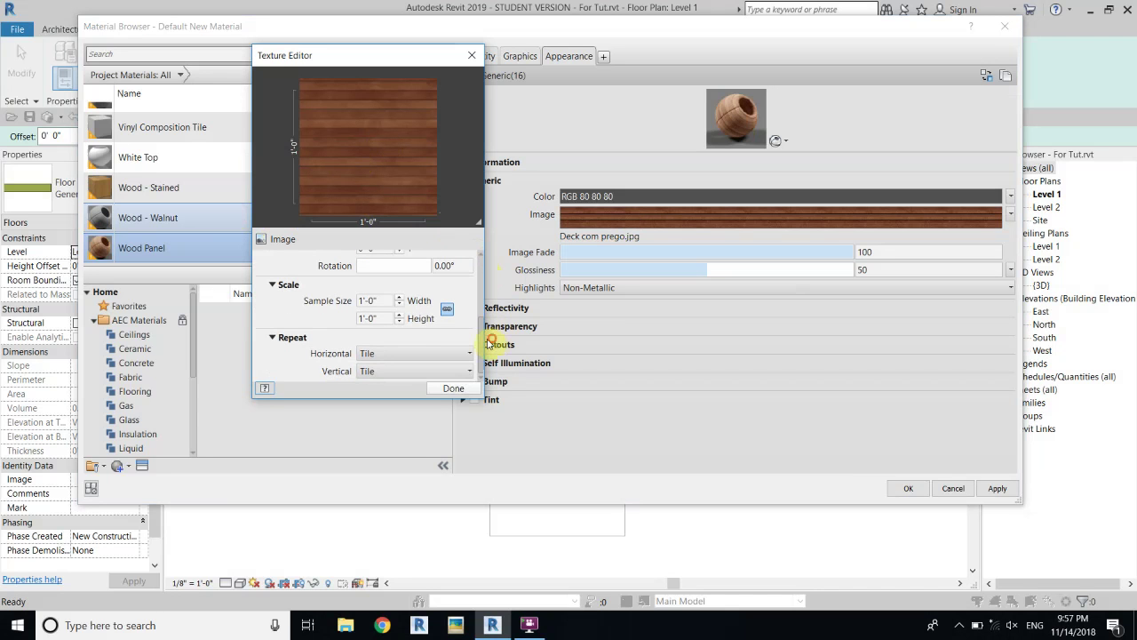
{"action": "left_click", "coordinate": [380, 317]}
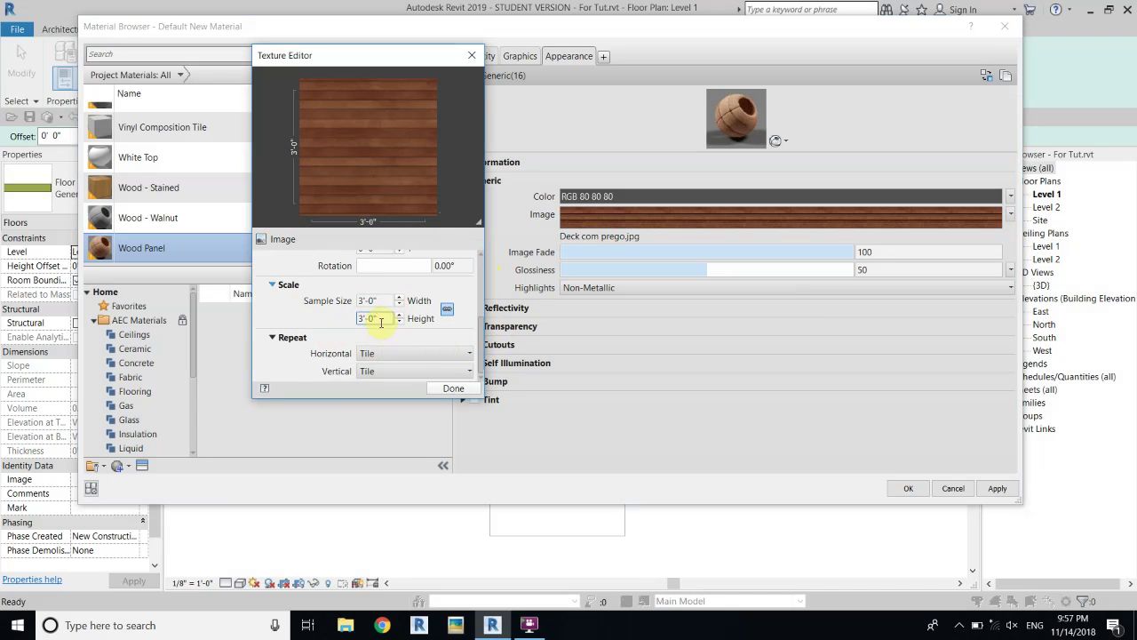
{"action": "left_click", "coordinate": [449, 389]}
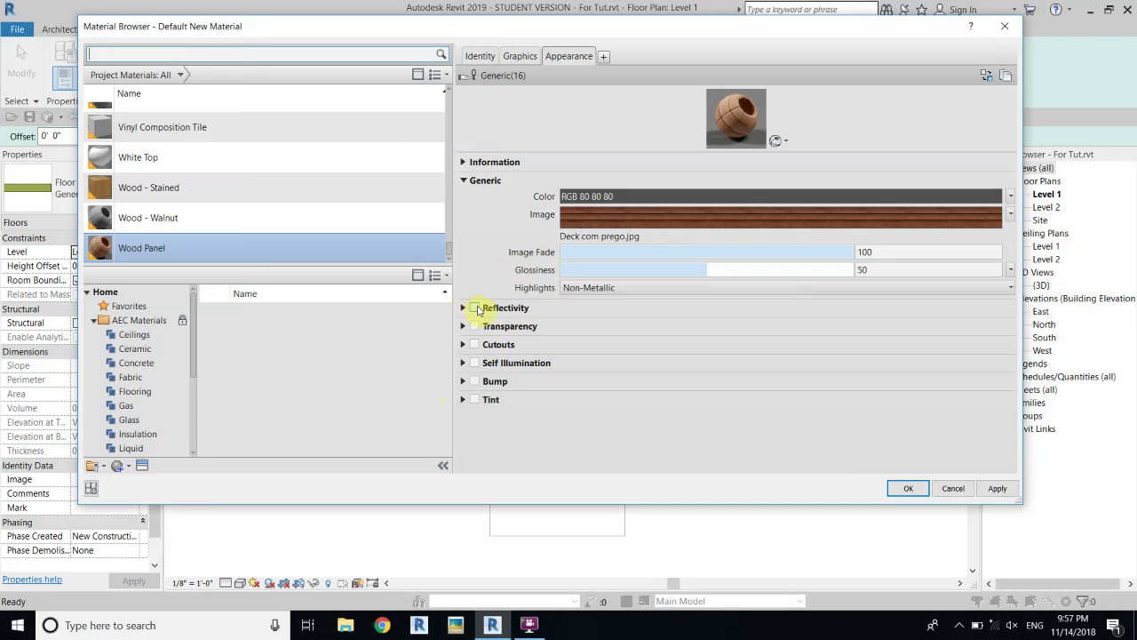
Turn on Reflectivity for the Wood Panel material and set its direct value to 7
{"action": "left_click", "coordinate": [474, 308]}
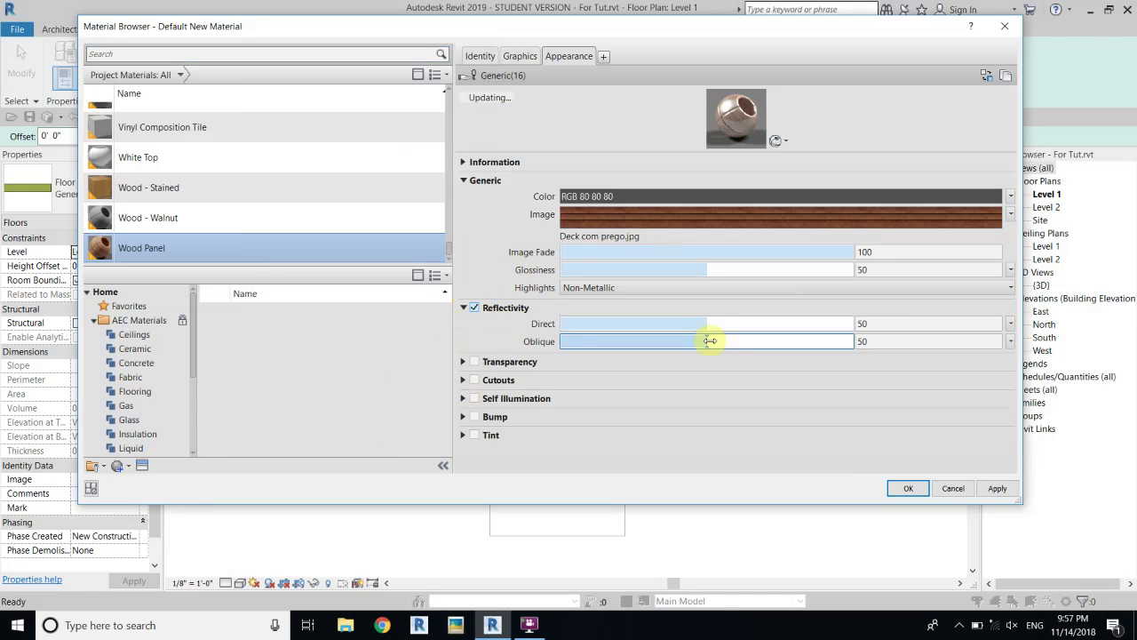
{"action": "left_click_drag", "start_coordinate": [702, 326], "coordinate": [571, 324]}
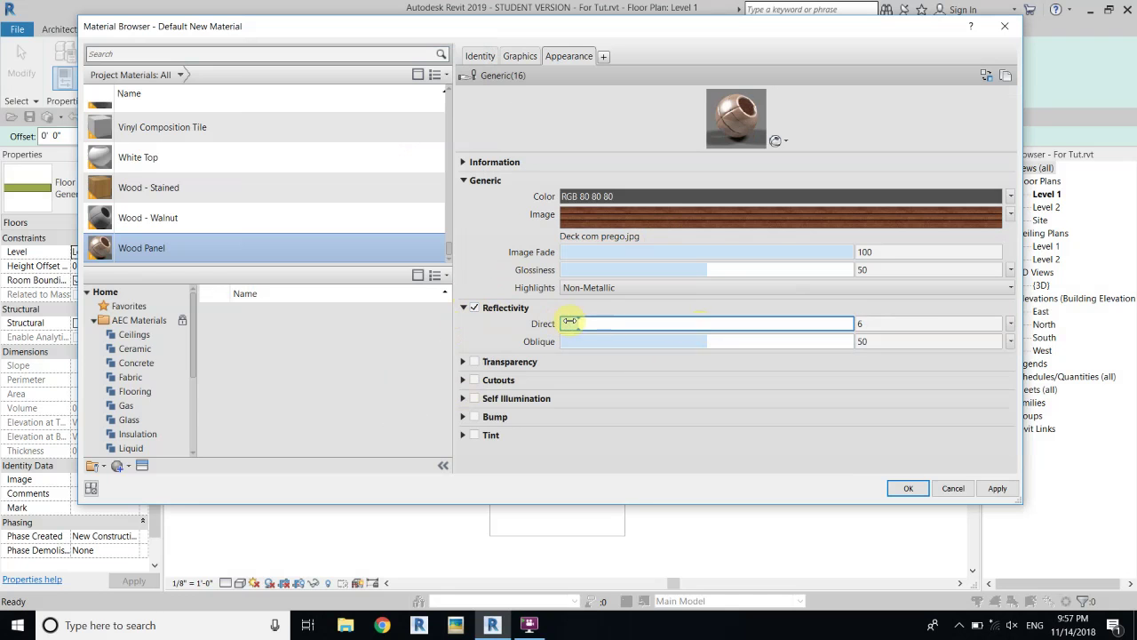
{"action": "left_click", "coordinate": [910, 329]}
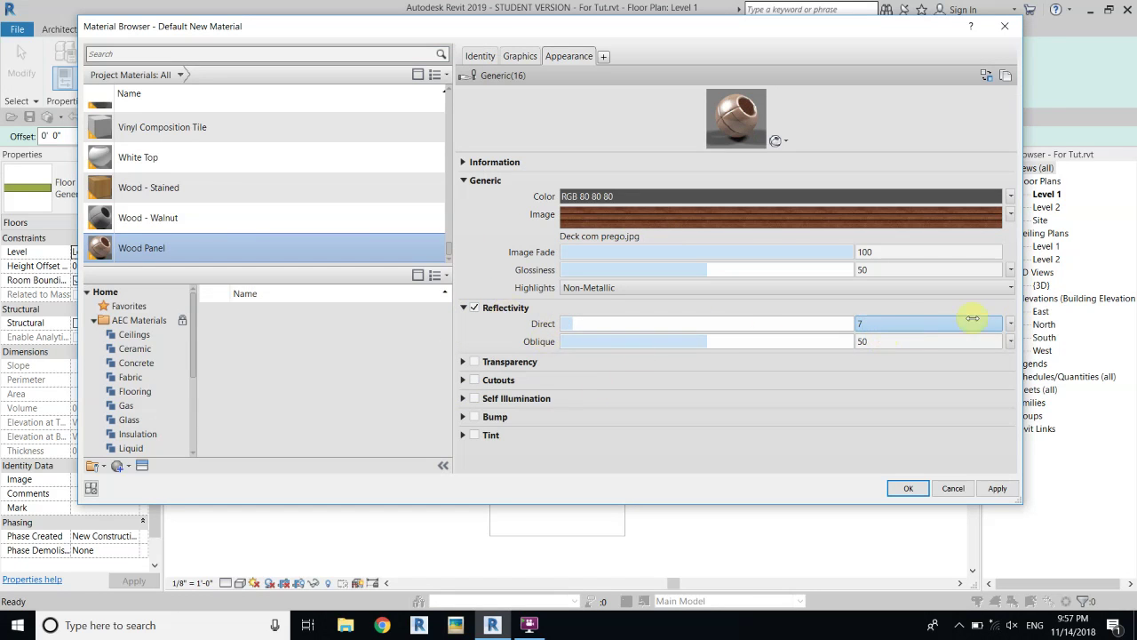
Set the Wood Panel material's oblique reflectivity to 5 and accept the material, layer structure and 3" floor type settings
{"action": "left_click", "coordinate": [894, 339]}
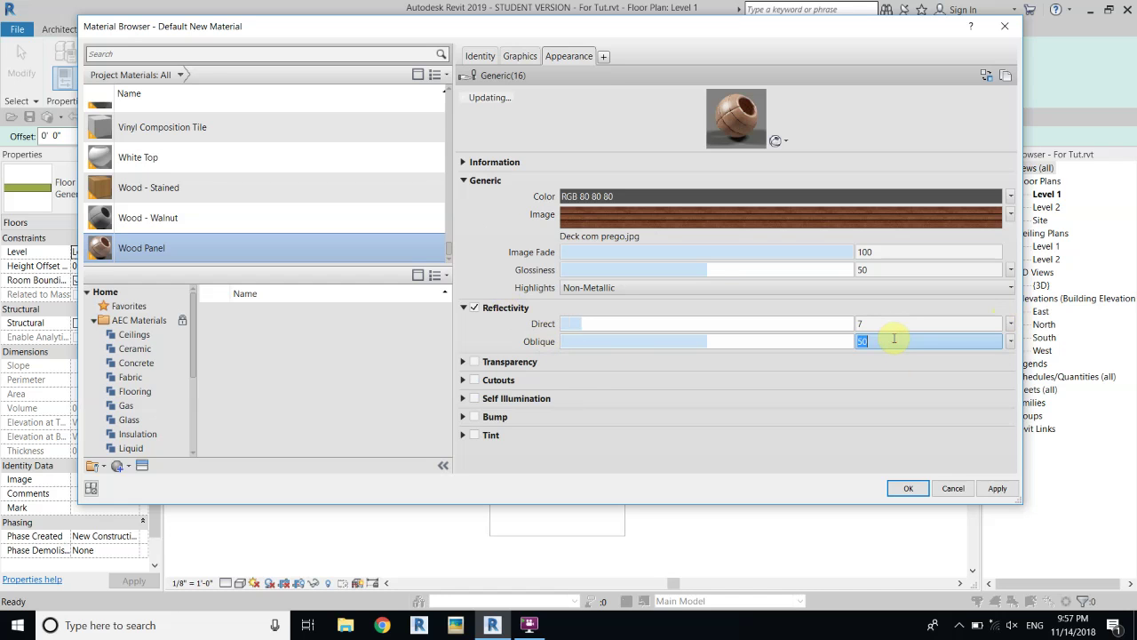
{"action": "type", "text": "5"}
{"action": "left_click", "coordinate": [868, 323]}
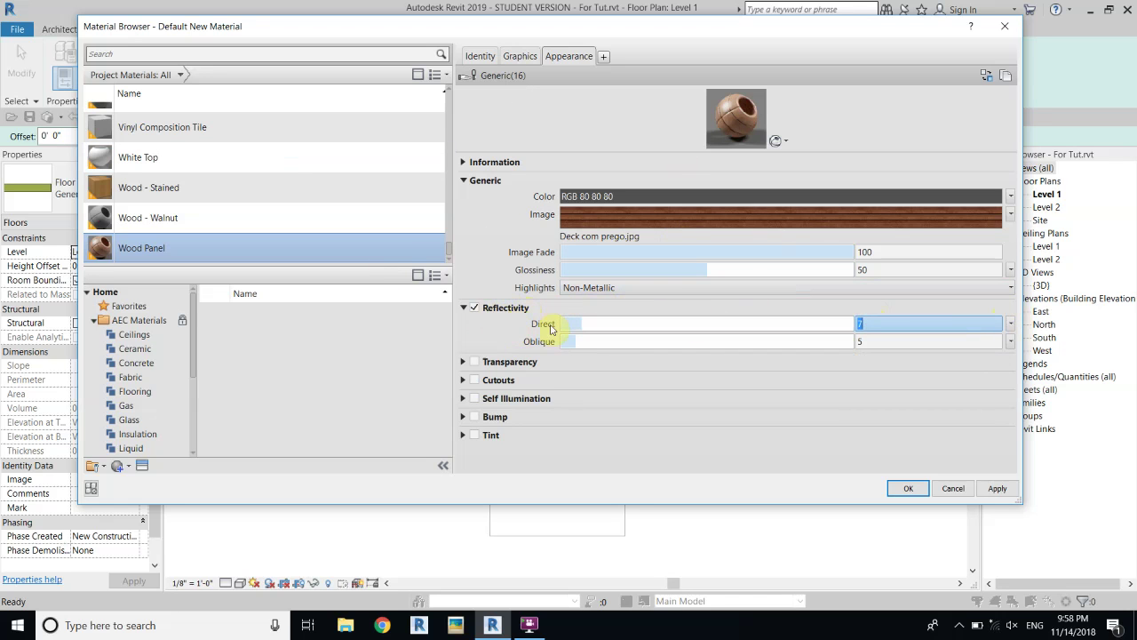
{"action": "left_click", "coordinate": [923, 338]}
{"action": "left_click", "coordinate": [879, 324]}
{"action": "left_click", "coordinate": [873, 340]}
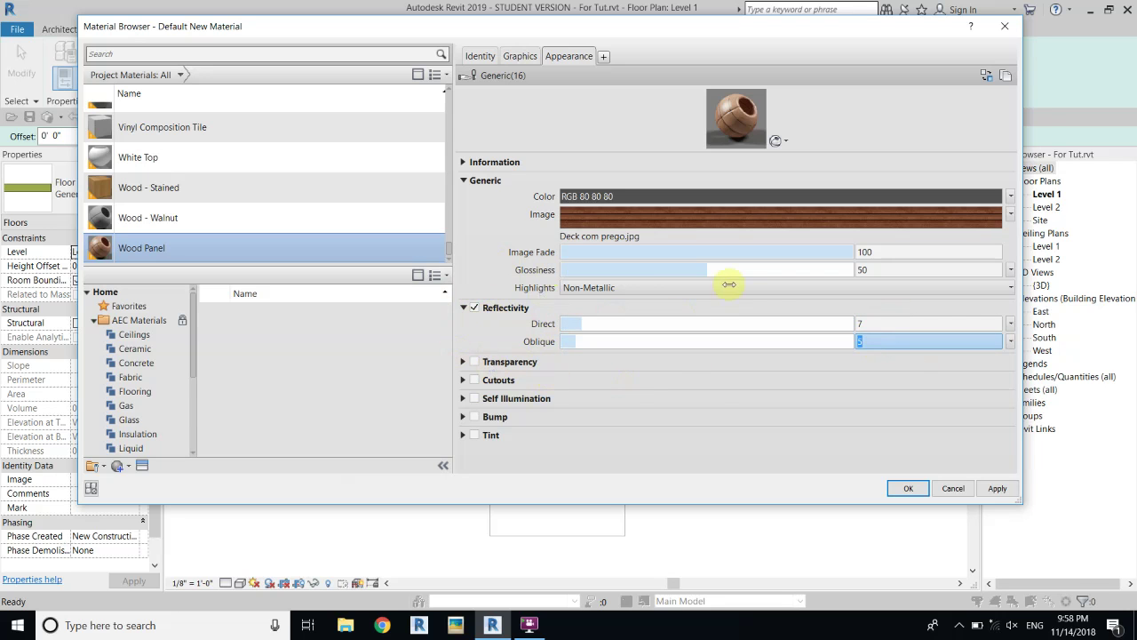
{"action": "left_click", "coordinate": [914, 489]}
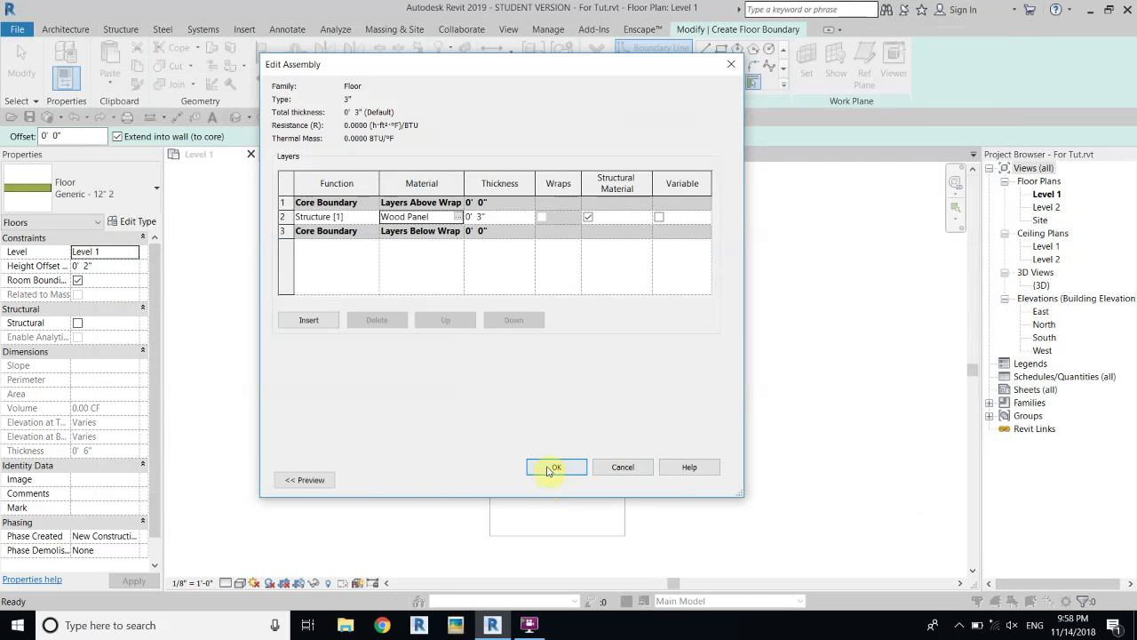
{"action": "left_click", "coordinate": [551, 468]}
{"action": "left_click", "coordinate": [573, 480]}
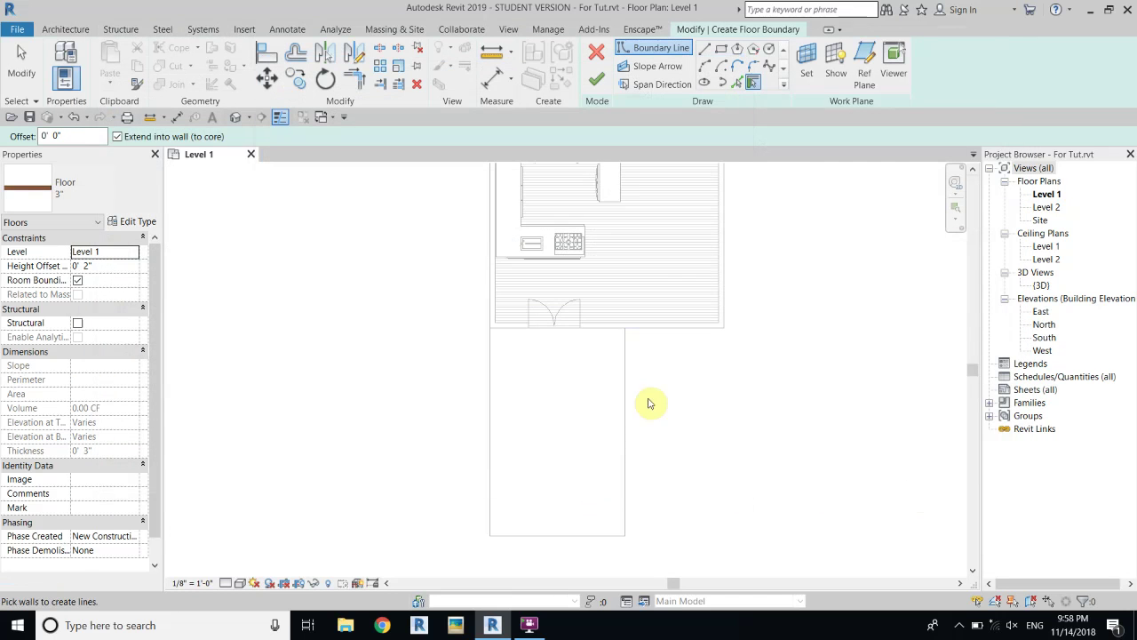
Sketch a rectangular floor boundary over the full outline of the grass floor, starting at the house wall
{"action": "middle_click_drag", "start_coordinate": [667, 332], "coordinate": [690, 272]}
{"action": "left_click", "coordinate": [720, 48]}
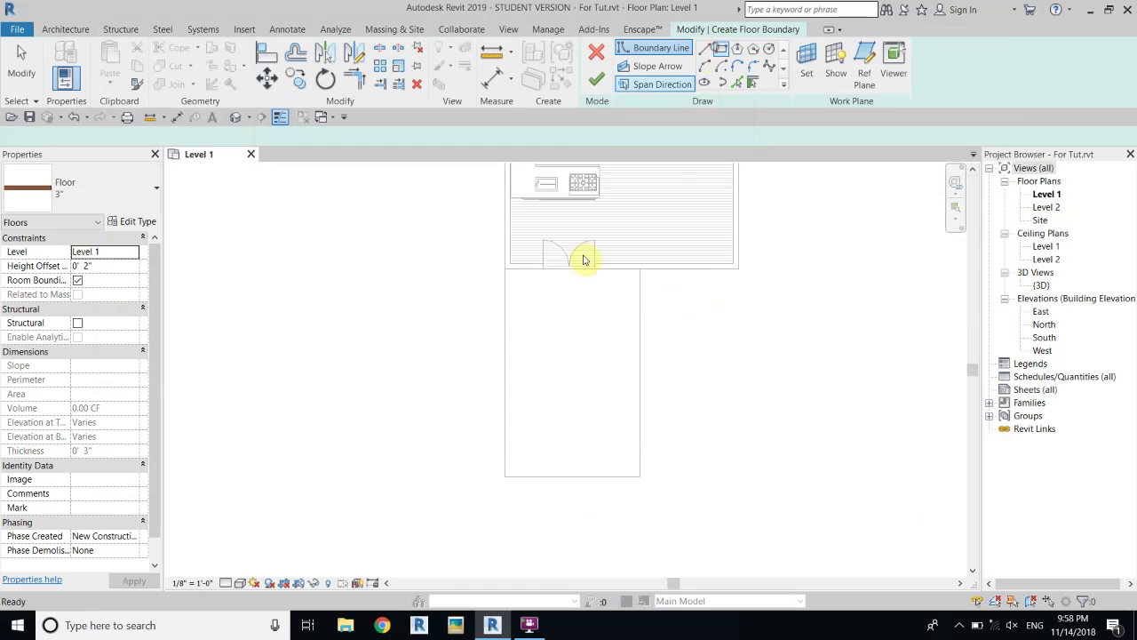
{"action": "left_click", "coordinate": [502, 271]}
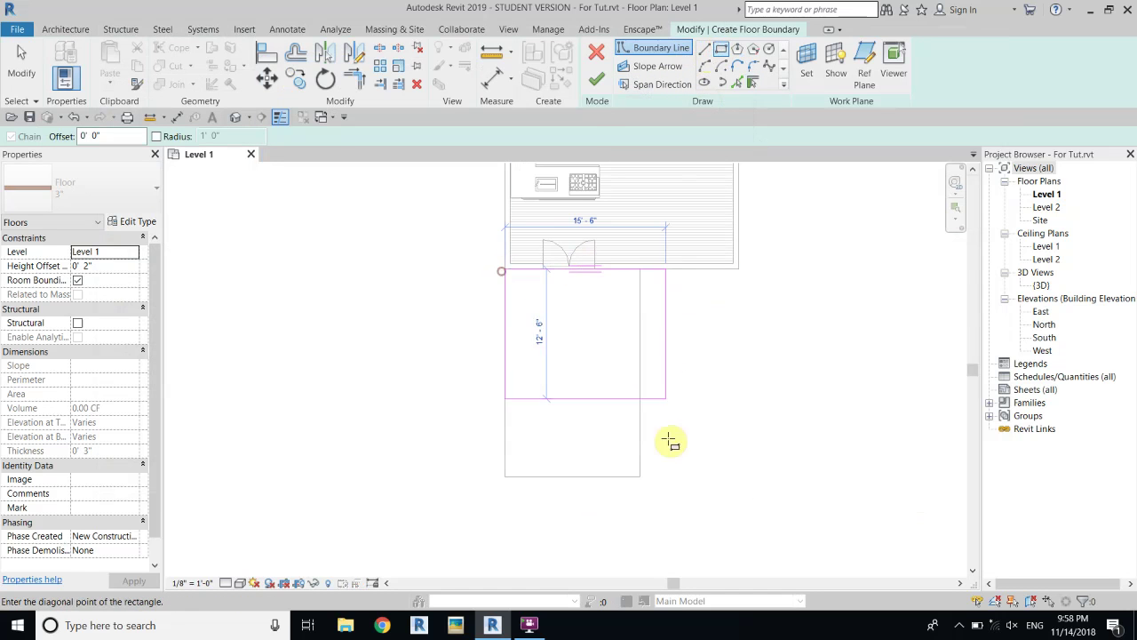
{"action": "left_click", "coordinate": [640, 476]}
{"action": "right_click", "coordinate": [712, 368]}
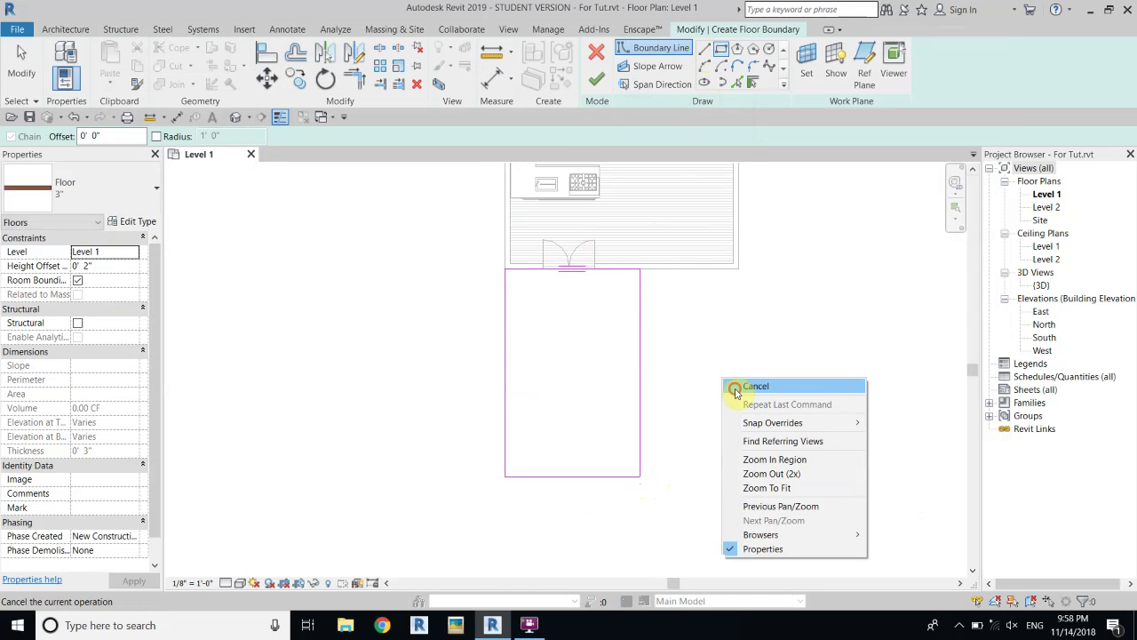
{"action": "left_click", "coordinate": [722, 377]}
Add a boundary line offset 3' 6" inward from the long edge of the rectangle farther from the house's outer corner
{"action": "left_click", "coordinate": [738, 83]}
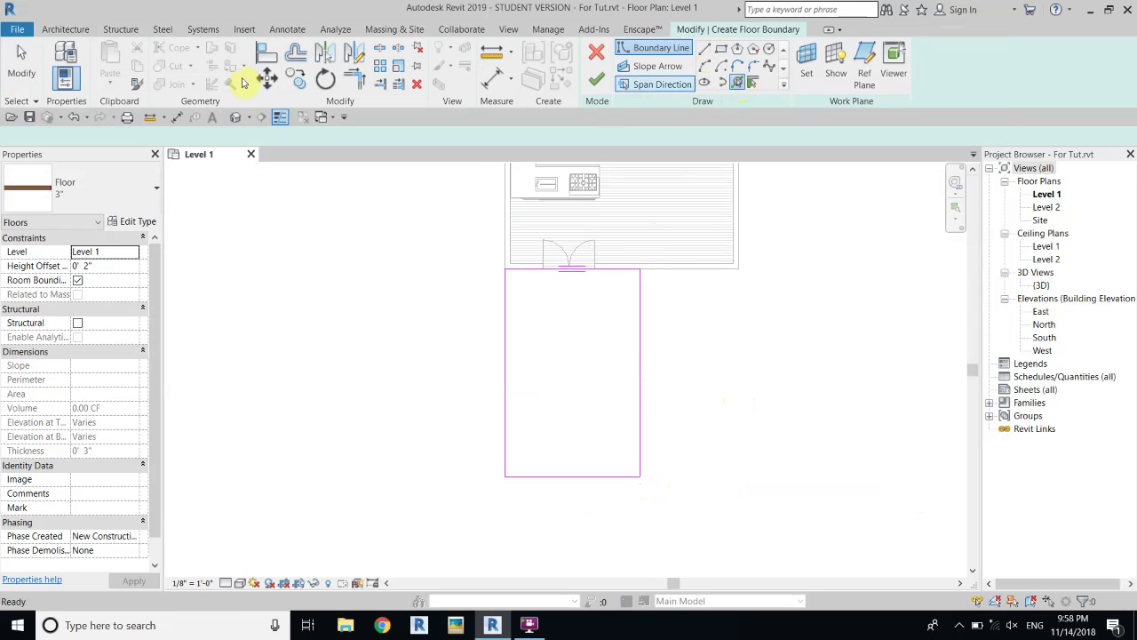
{"action": "double_click", "coordinate": [52, 135]}
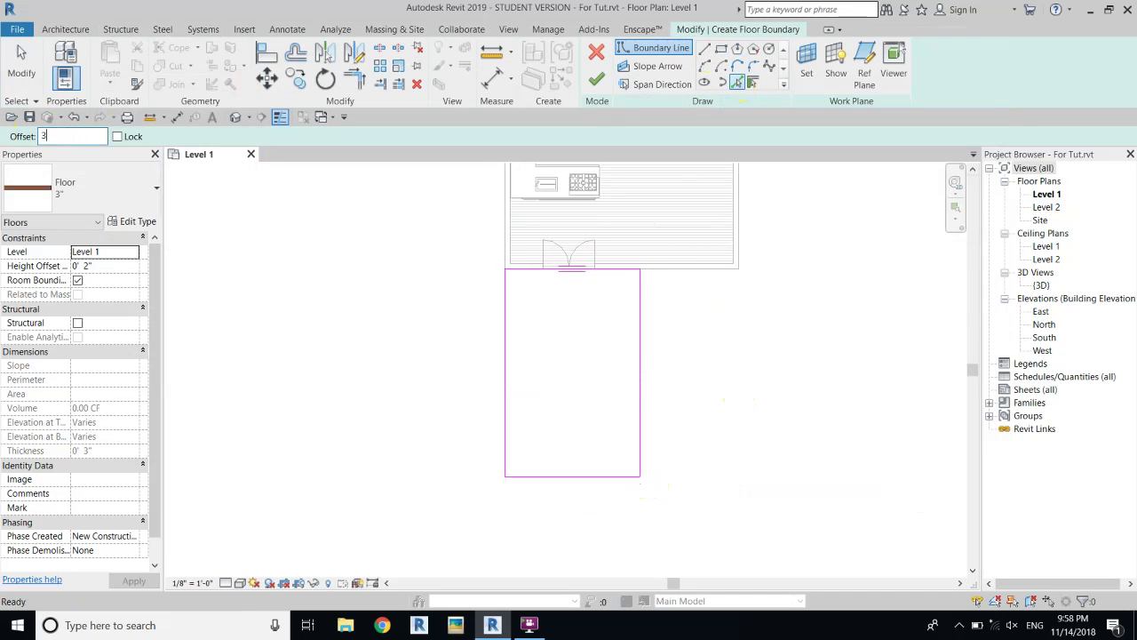
{"action": "key", "text": "Return"}
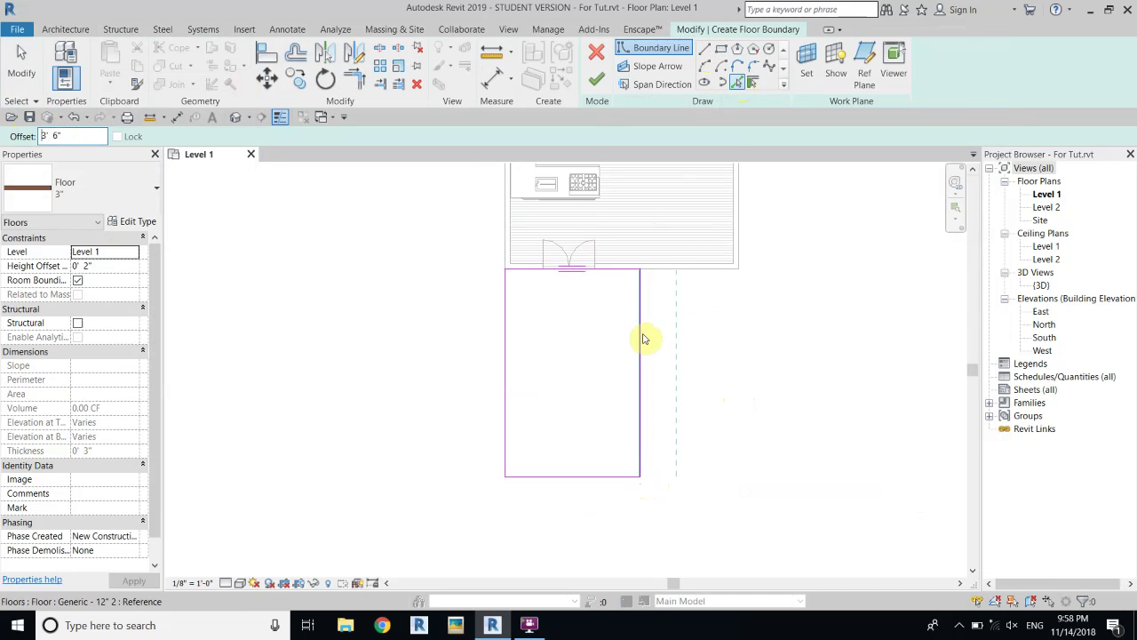
{"action": "left_click", "coordinate": [637, 336]}
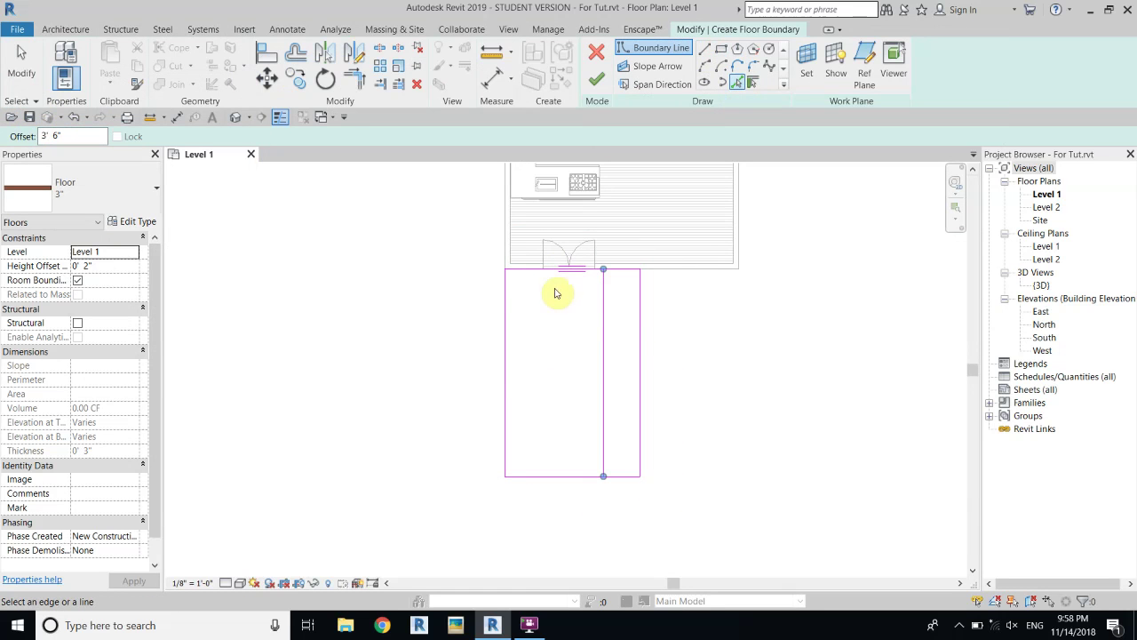
Add a boundary line offset 8' 0" from the house wall with the double door, across the grass floor
{"action": "double_click", "coordinate": [58, 140]}
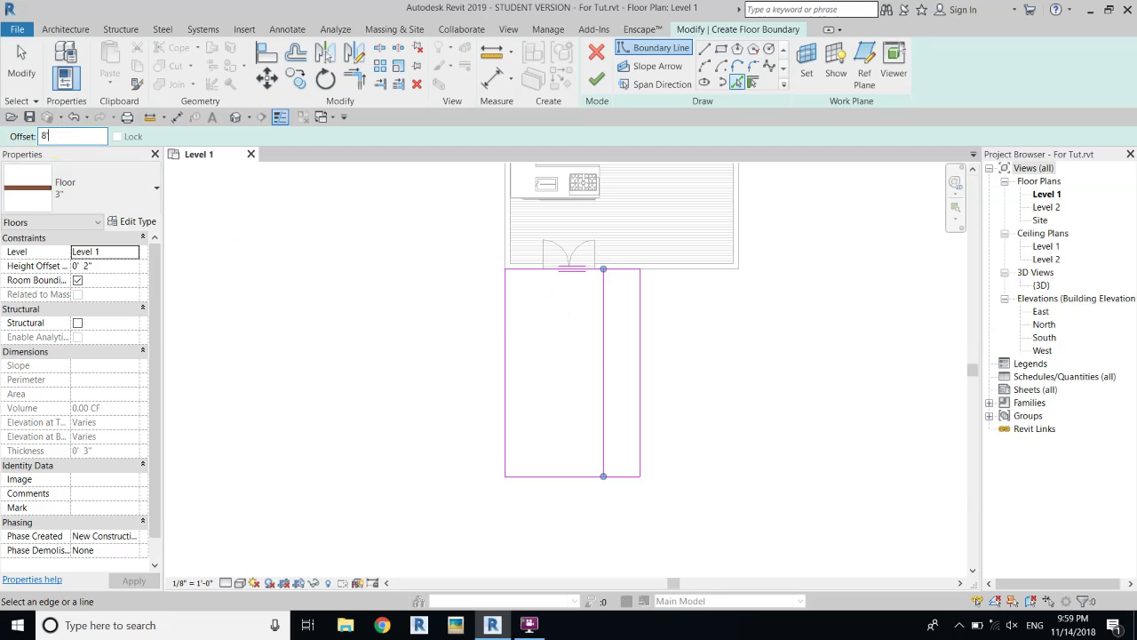
{"action": "type", "text": "8'"}
{"action": "key", "text": "Return"}
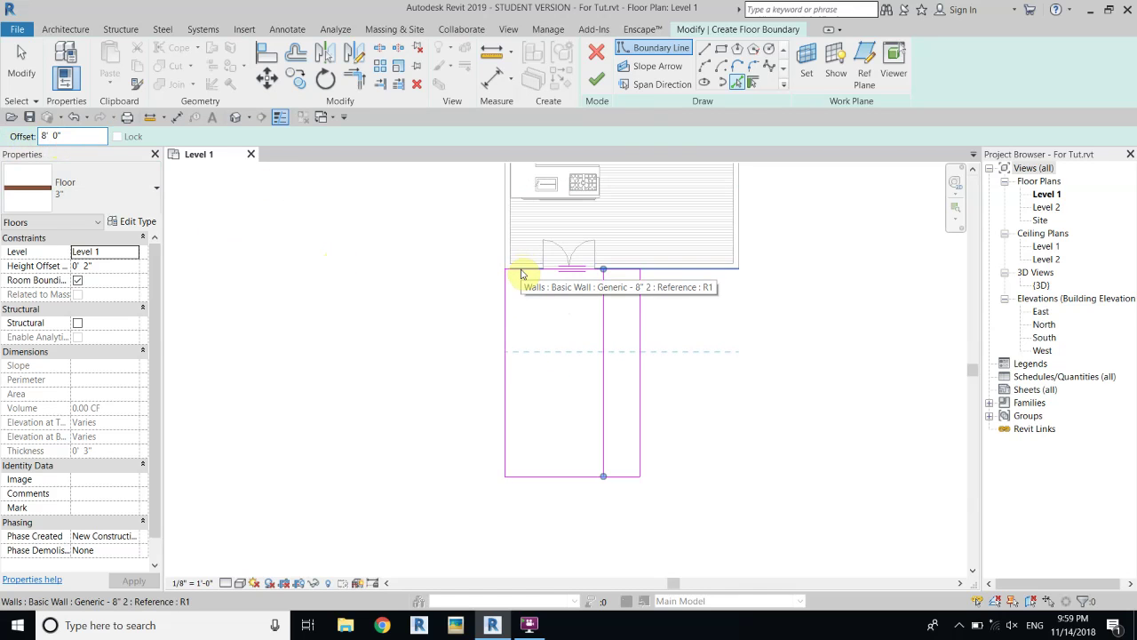
{"action": "left_click", "coordinate": [521, 274]}
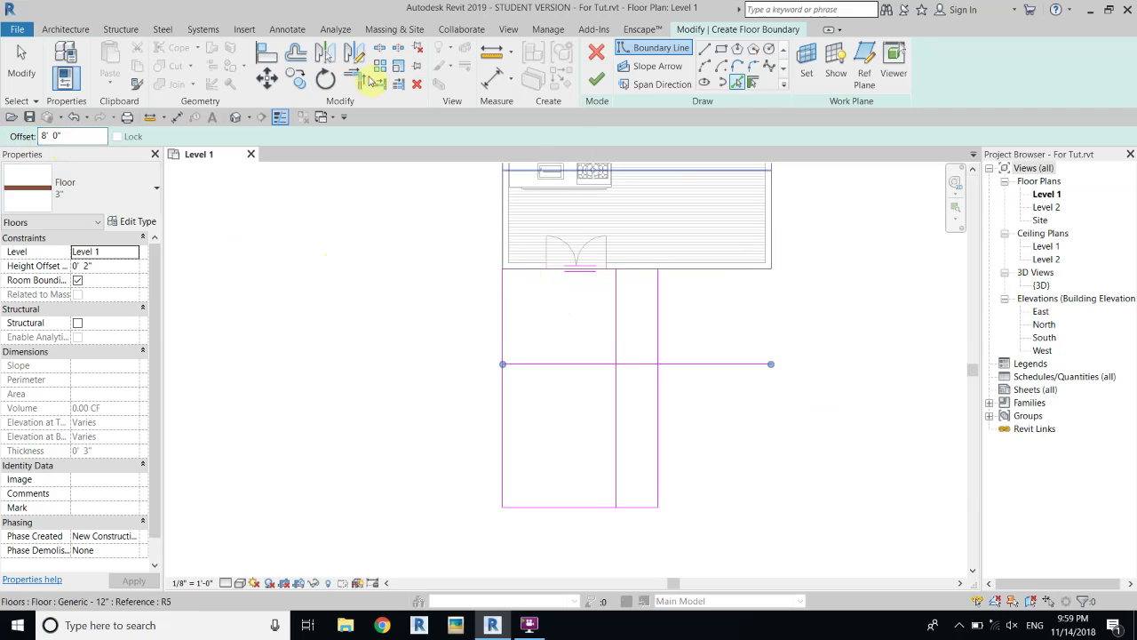
Trim the boundary lines to corners so the sketch forms a closed L-shaped deck outline
{"action": "key", "text": "t"}
{"action": "key", "text": "r"}
{"action": "left_click", "coordinate": [617, 387]}
{"action": "left_click", "coordinate": [558, 364]}
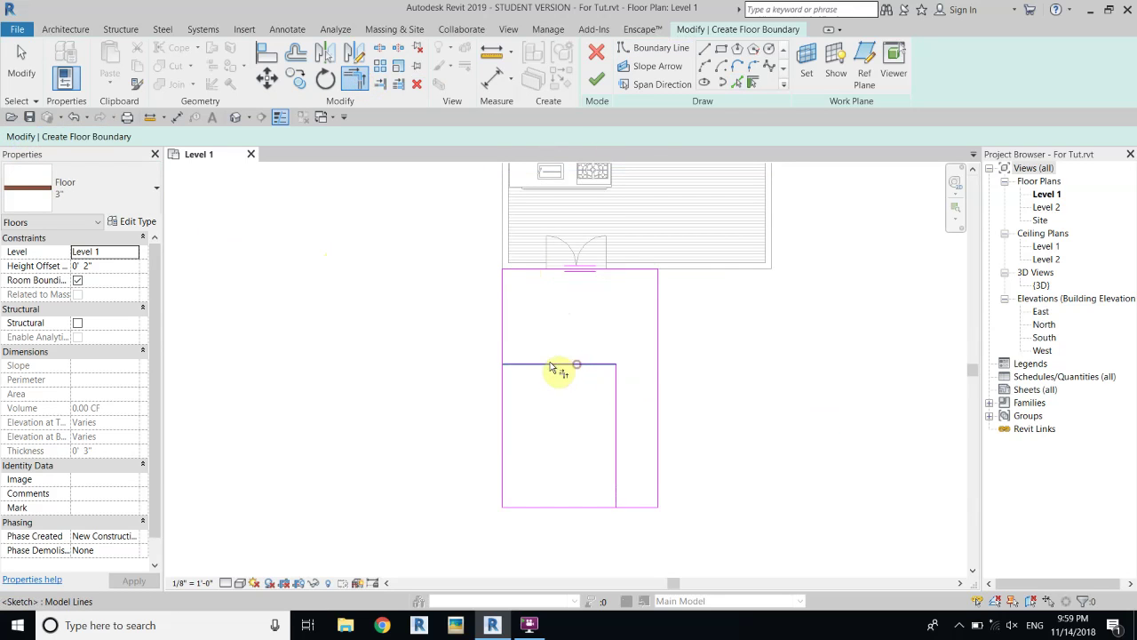
{"action": "left_click", "coordinate": [627, 503]}
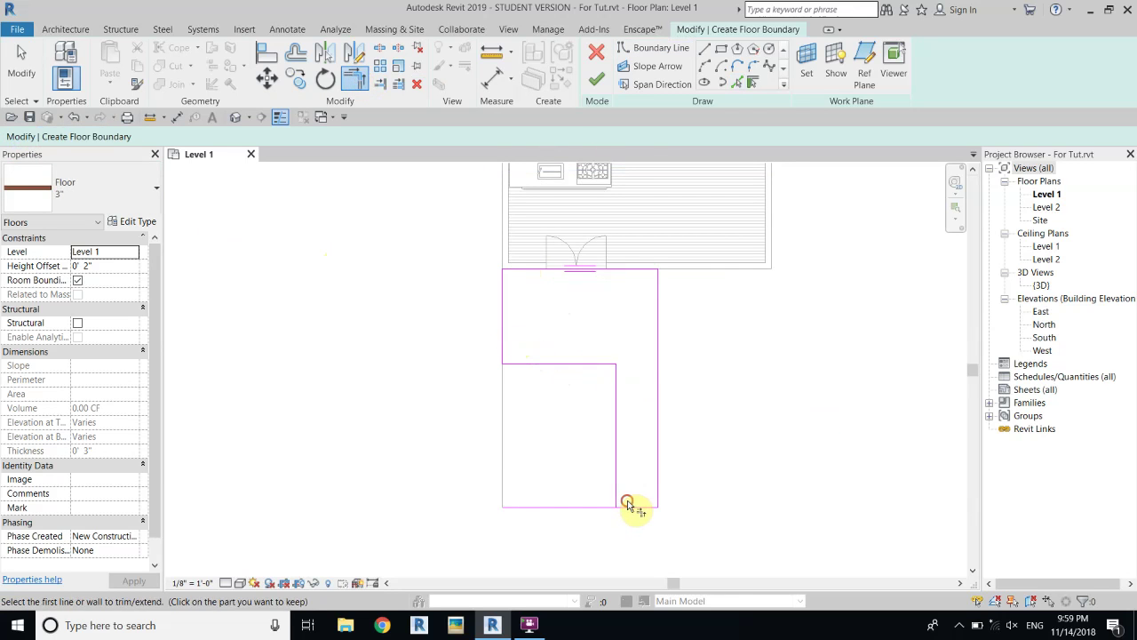
{"action": "left_click", "coordinate": [616, 488]}
{"action": "right_click", "coordinate": [709, 327]}
{"action": "left_click", "coordinate": [720, 333]}
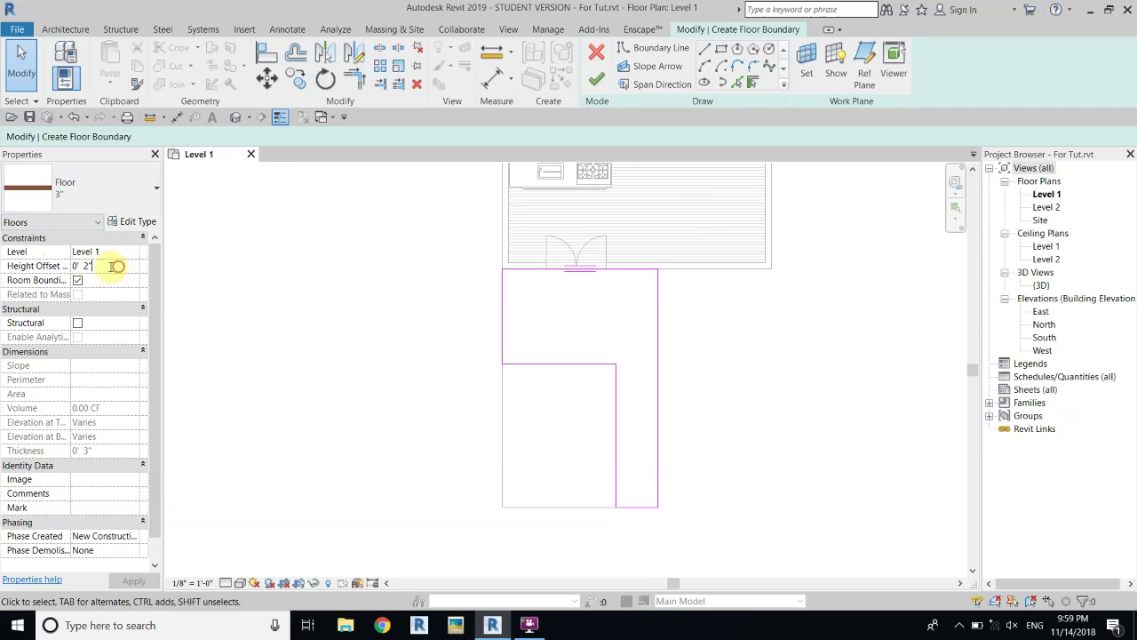
Finish the L-shaped deck floor in the 3D view and dismiss the overlap warning
{"action": "left_click", "coordinate": [233, 118]}
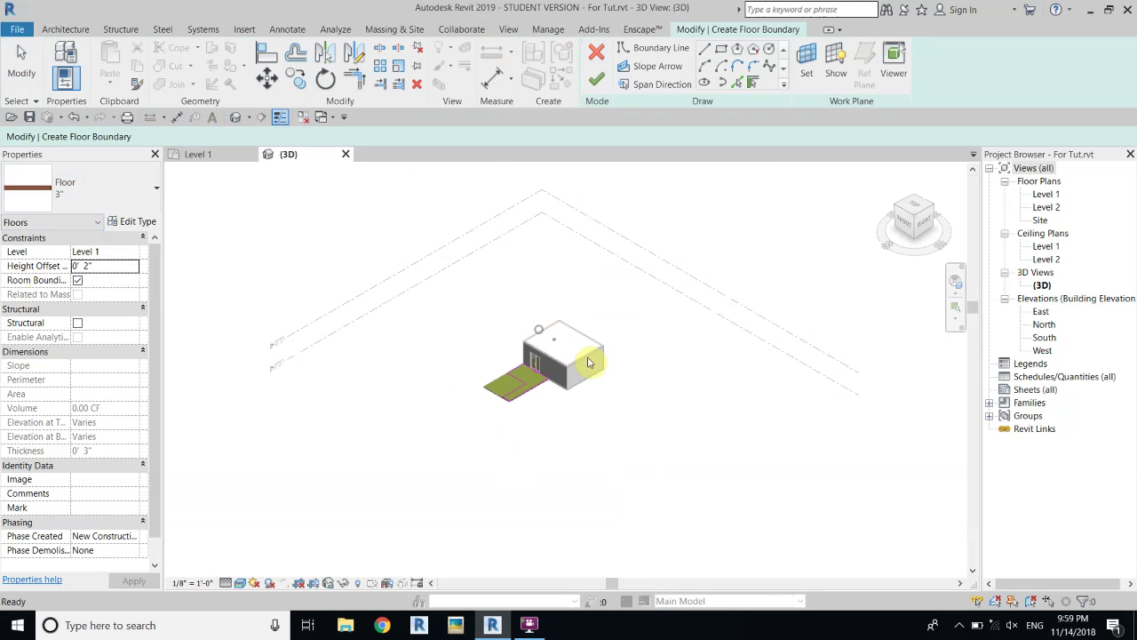
{"action": "scroll", "coordinate": [533, 400], "scroll_direction": "up", "scroll_amount": 5}
{"action": "middle_click_drag", "start_coordinate": [406, 275], "coordinate": [431, 342]}
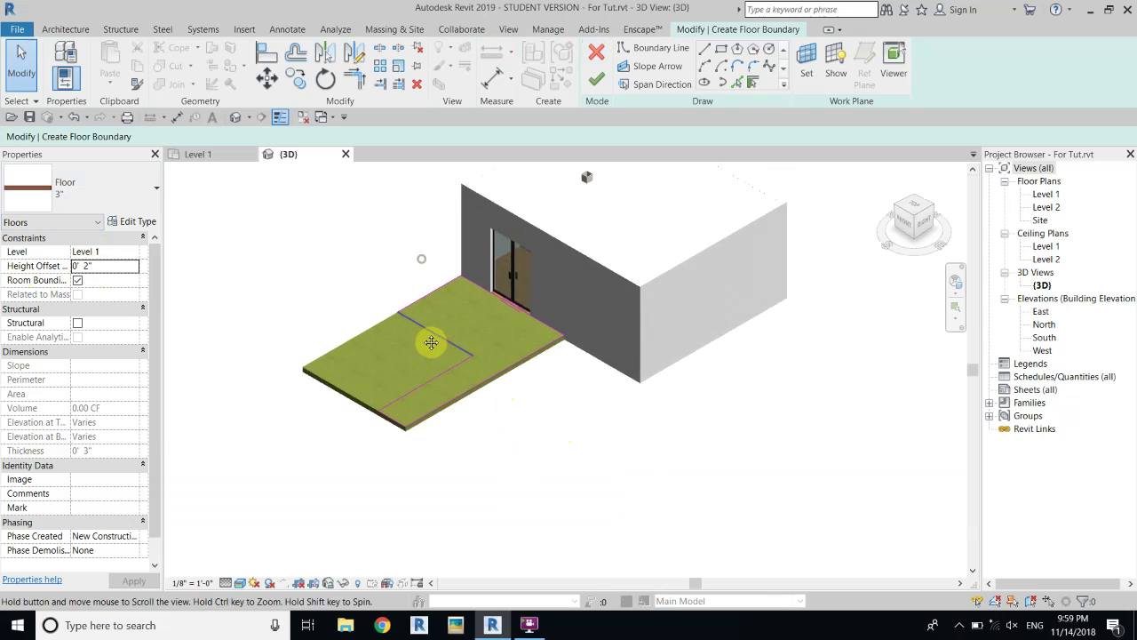
{"action": "scroll", "coordinate": [430, 342], "scroll_direction": "up", "scroll_amount": 3}
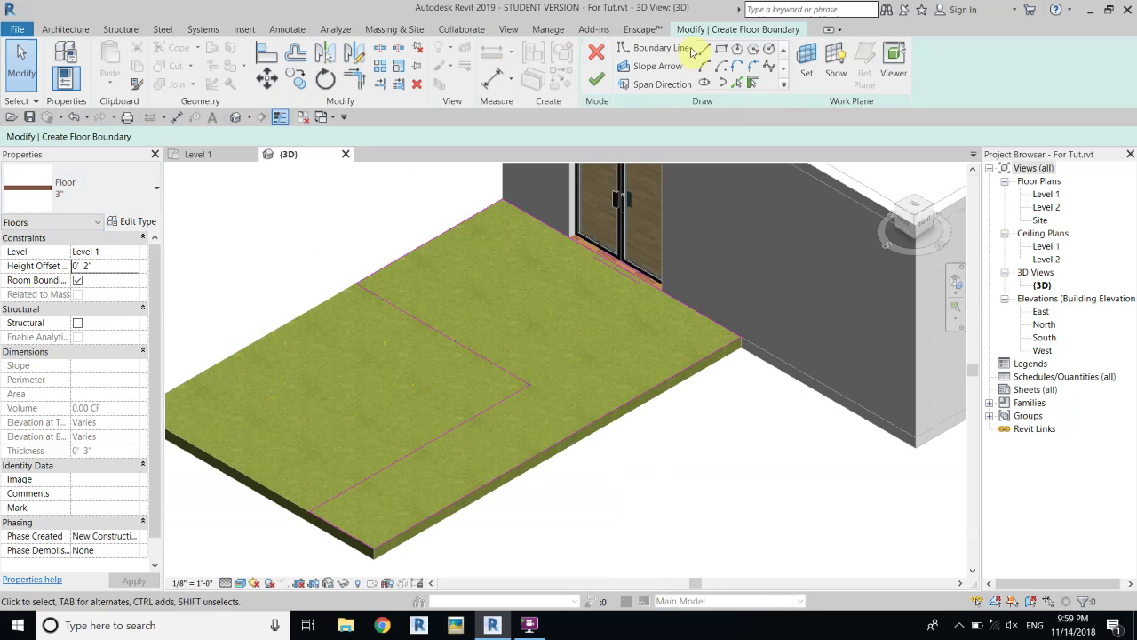
{"action": "left_click", "coordinate": [598, 80]}
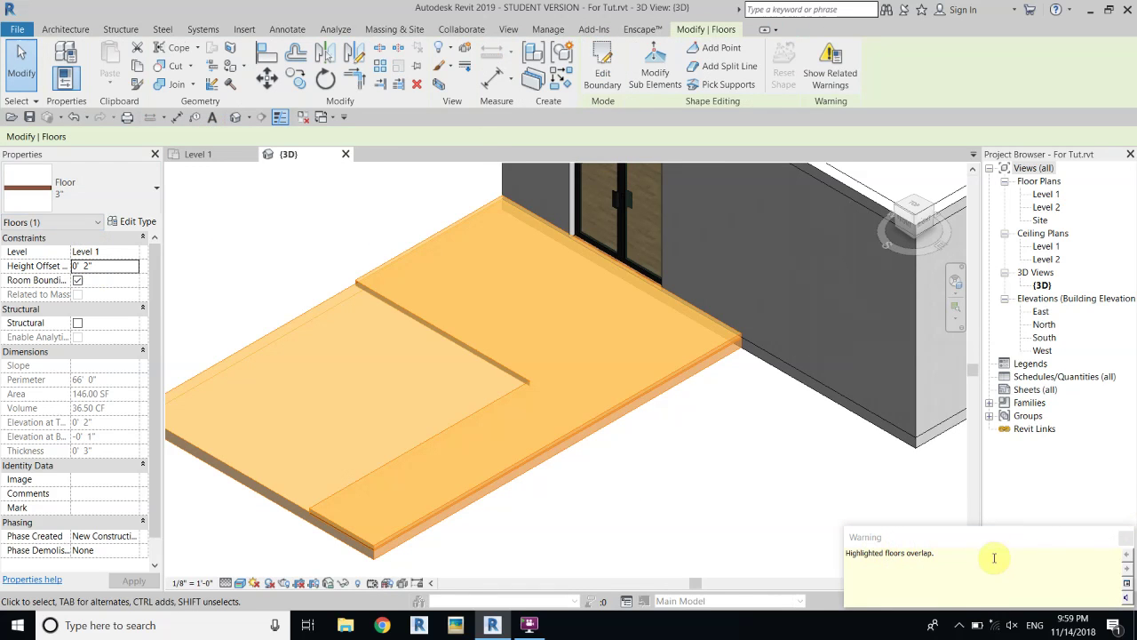
{"action": "left_click_drag", "start_coordinate": [853, 555], "coordinate": [931, 557]}
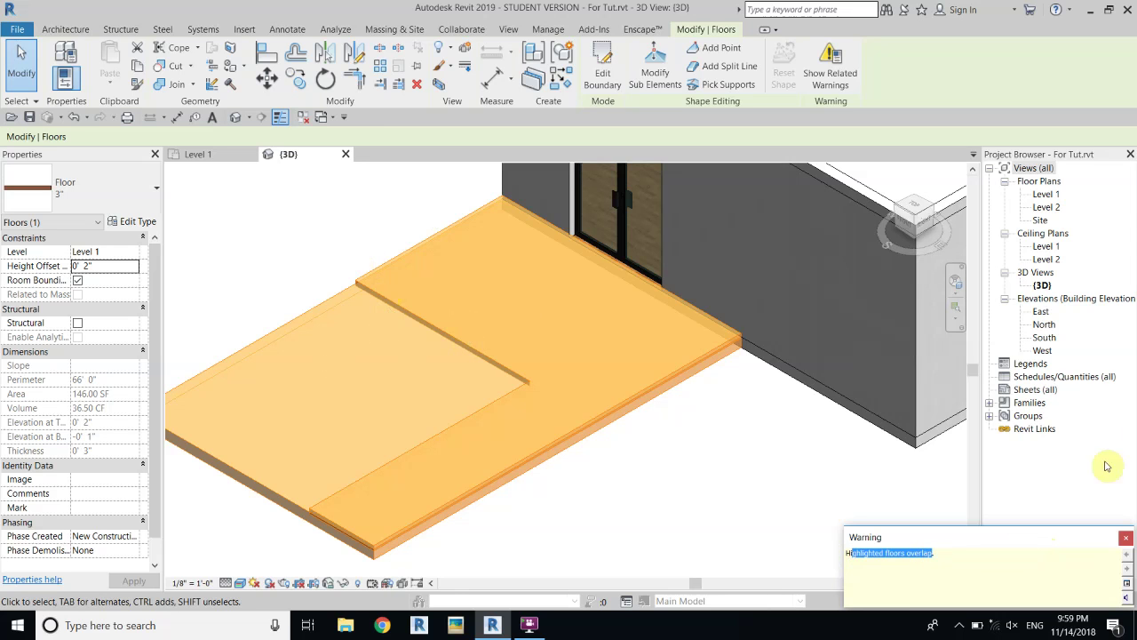
{"action": "left_click", "coordinate": [1126, 538]}
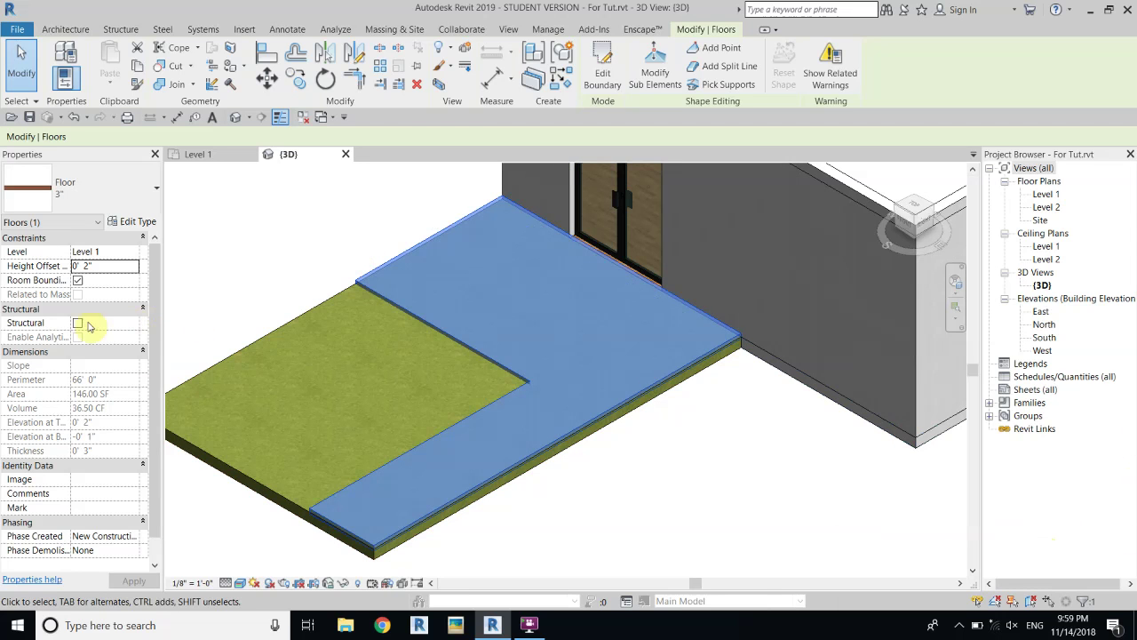
Set the deck floor's height offset from level to 3" and inspect its edge above the grass
{"action": "double_click", "coordinate": [86, 266]}
{"action": "type", "text": "3"}
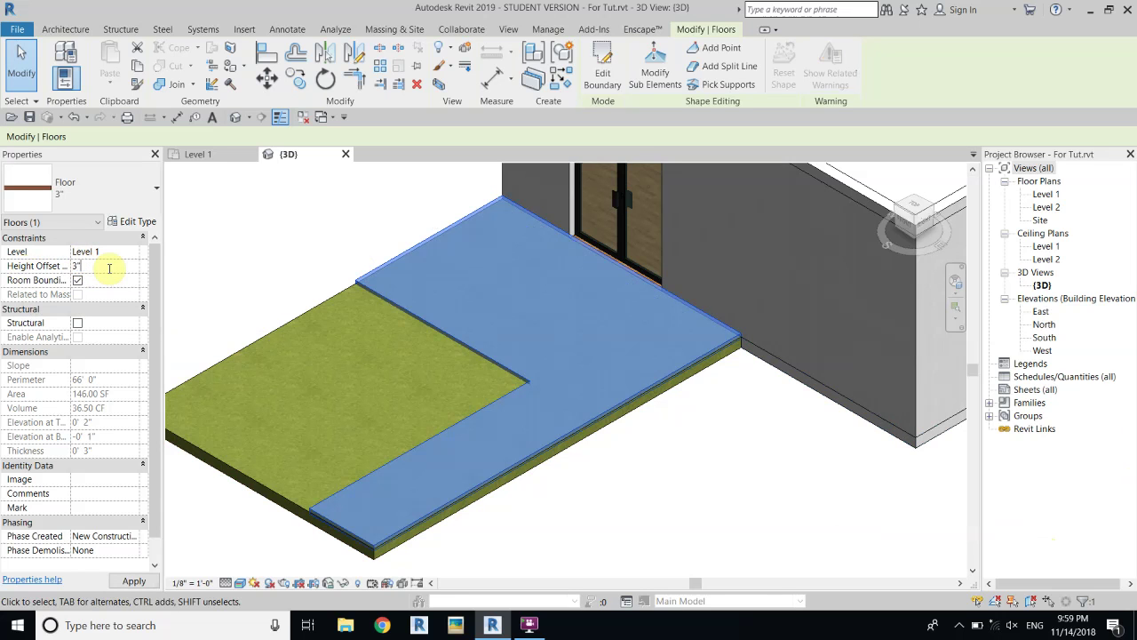
{"action": "key", "text": "Return"}
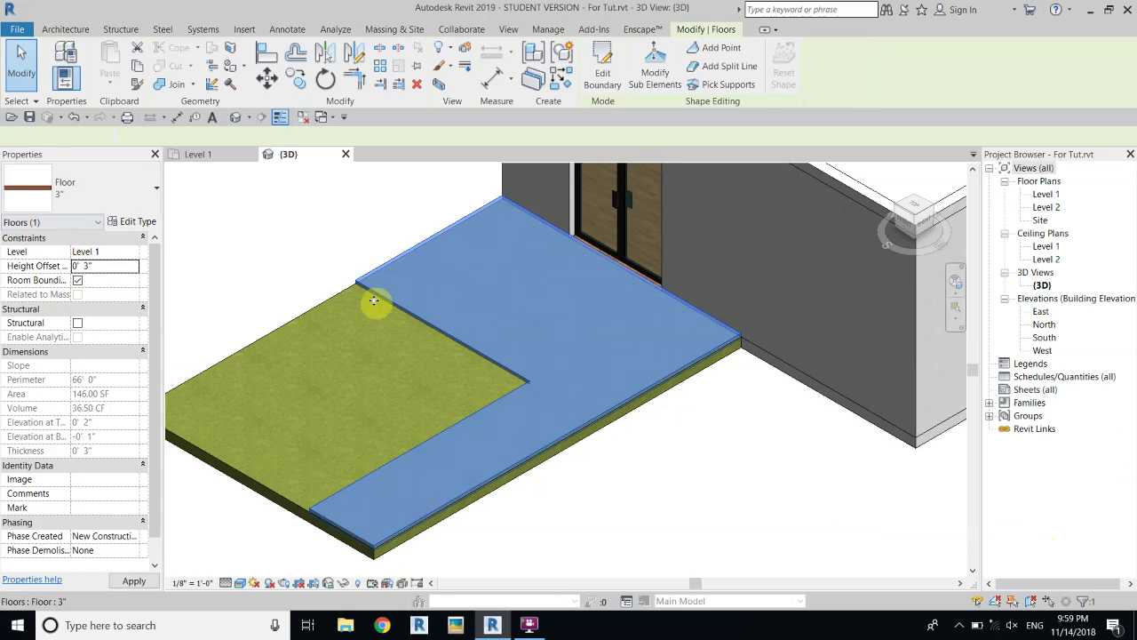
{"action": "left_click", "coordinate": [299, 262]}
{"action": "scroll", "coordinate": [382, 318], "scroll_direction": "up", "scroll_amount": 2}
{"action": "scroll", "coordinate": [272, 302], "scroll_direction": "up", "scroll_amount": 2}
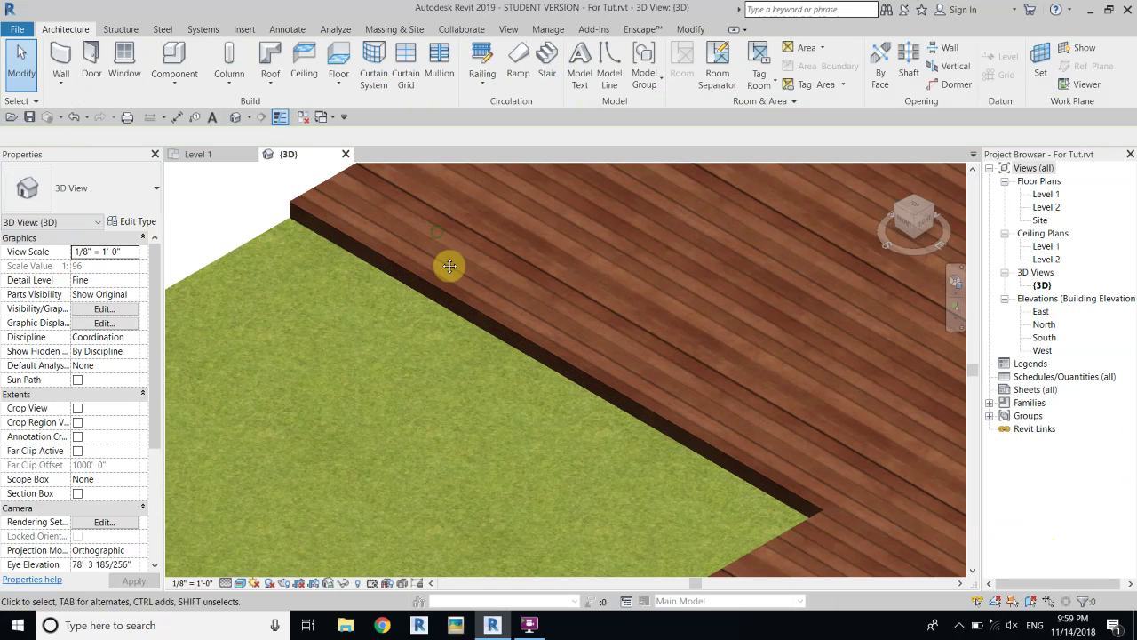
{"action": "scroll", "coordinate": [302, 300], "scroll_direction": "down", "scroll_amount": 2}
{"action": "scroll", "coordinate": [287, 373], "scroll_direction": "down", "scroll_amount": 2}
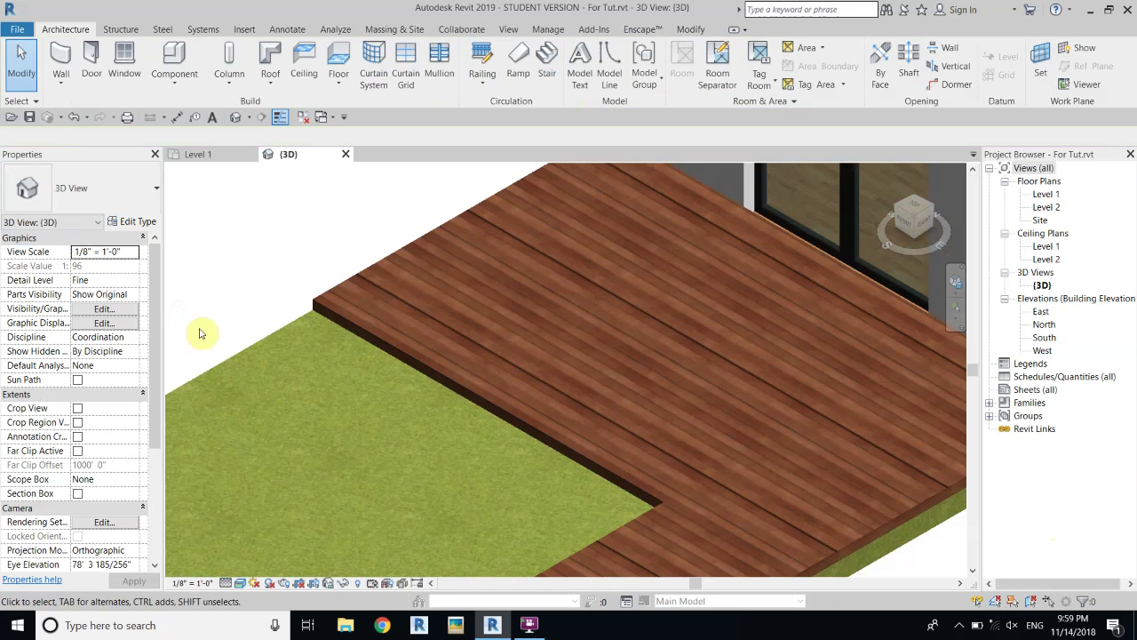
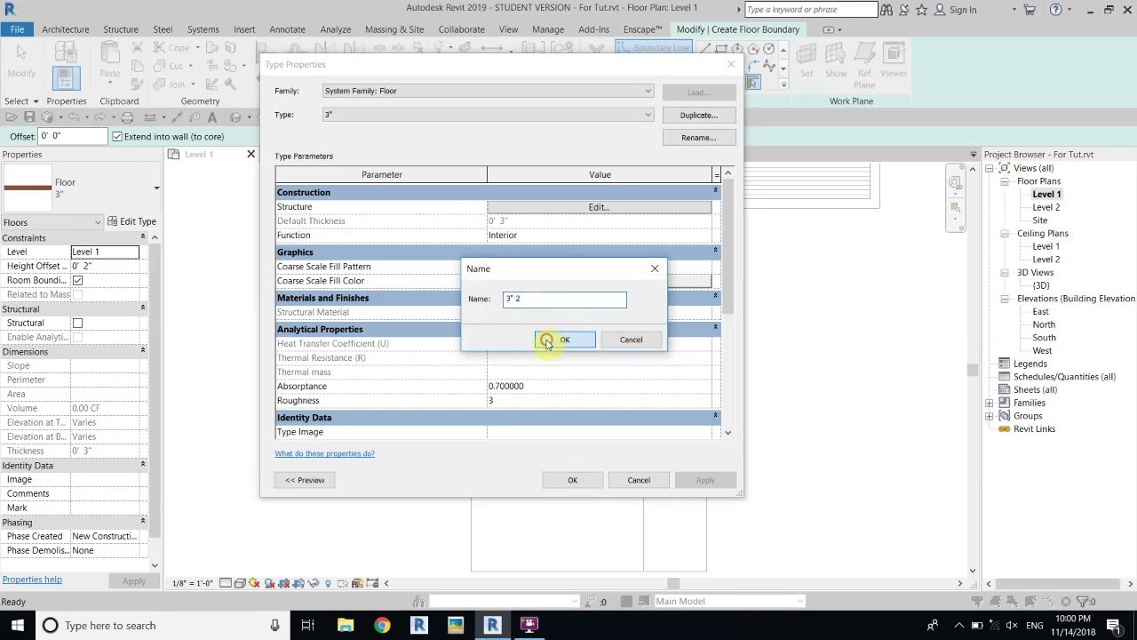
Duplicate the floor type as 3" 2 and select Tile, Porcelain, 4in as the material for its structure layer
{"action": "left_click", "coordinate": [545, 342]}
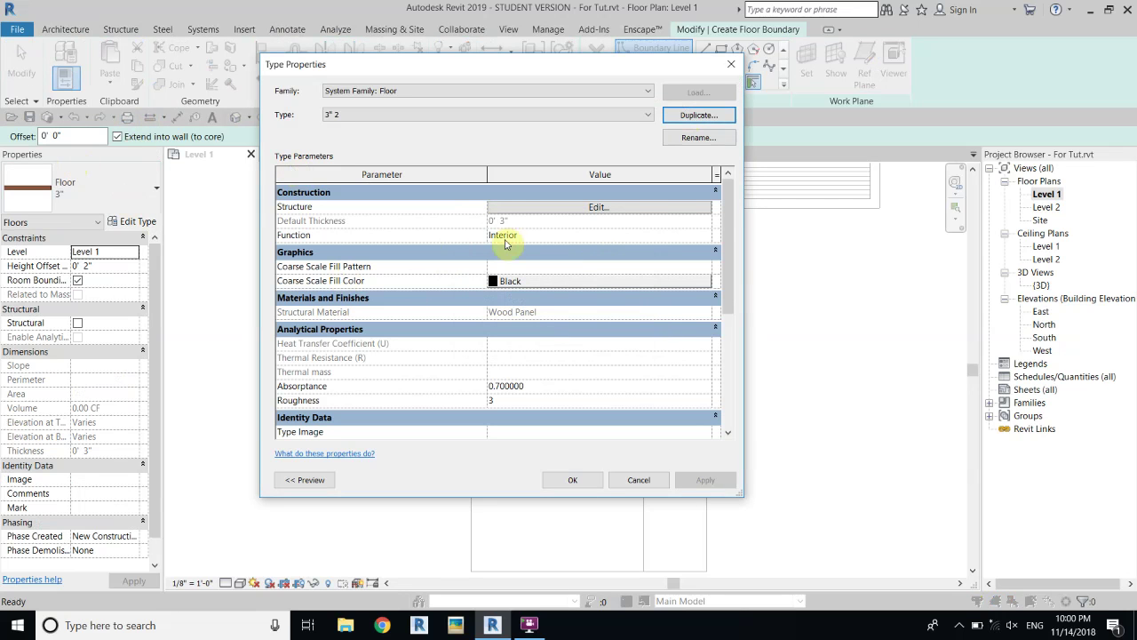
{"action": "left_click", "coordinate": [522, 208]}
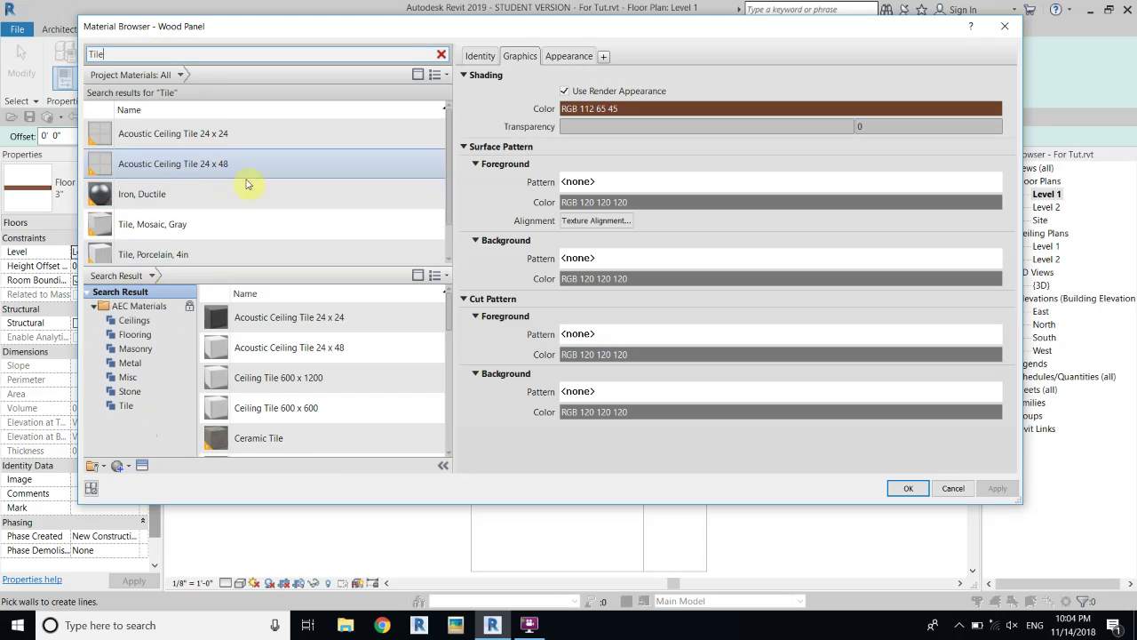
{"action": "scroll", "coordinate": [248, 184], "scroll_direction": "down", "scroll_amount": 1}
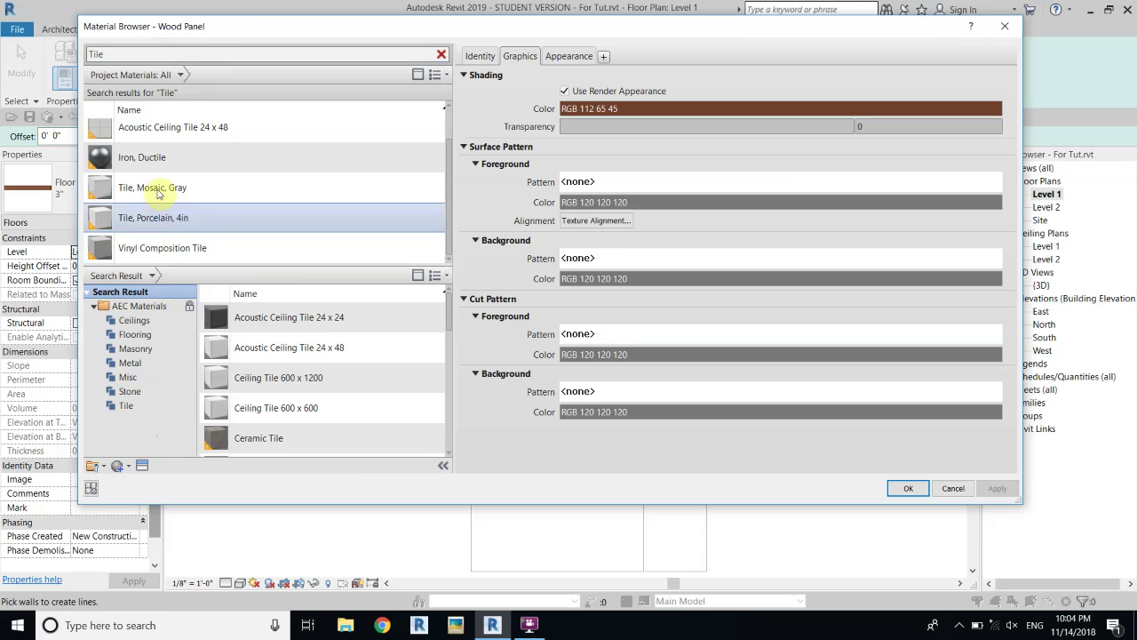
{"action": "left_click", "coordinate": [201, 218]}
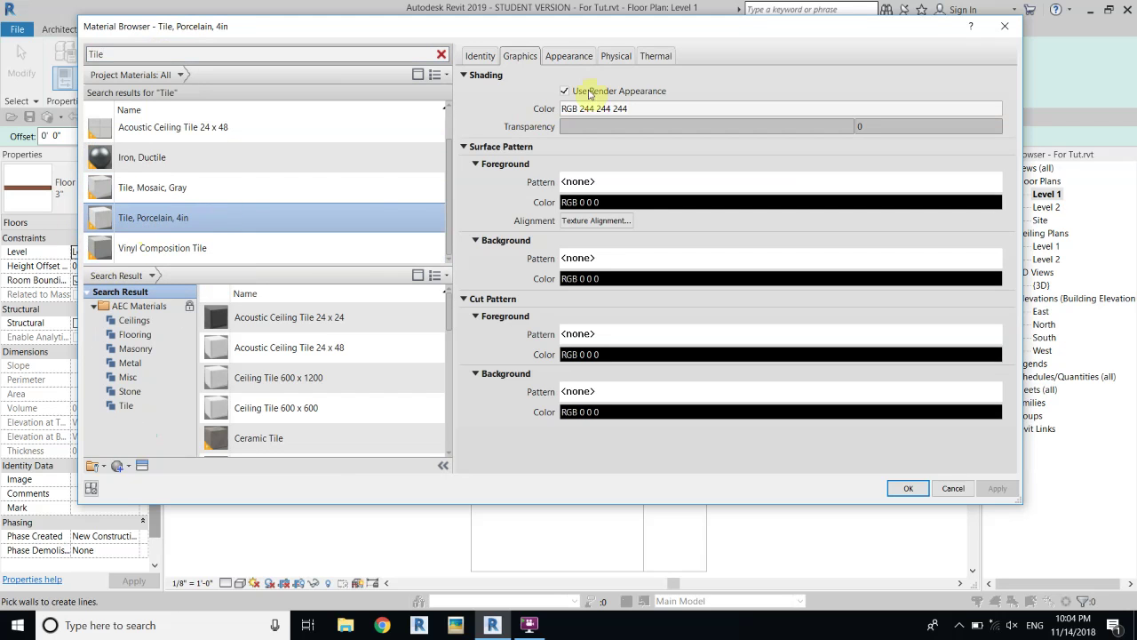
Try the relief pattern option in the appearance of the Tile, Porcelain, 4in material, leaving it off
{"action": "left_click", "coordinate": [562, 55]}
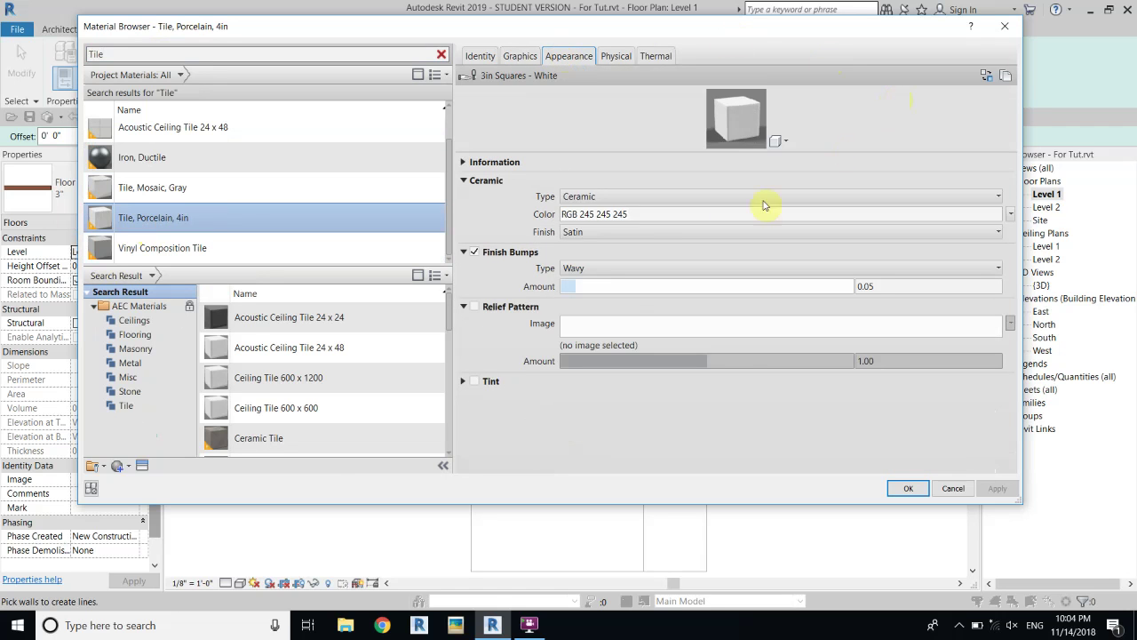
{"action": "left_click", "coordinate": [477, 307]}
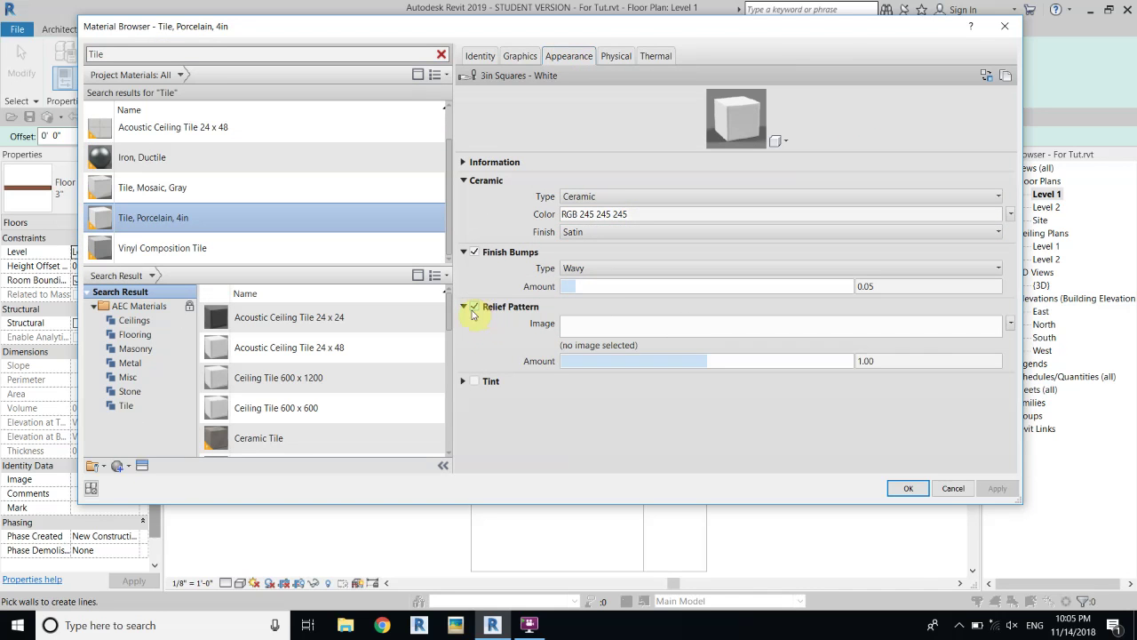
{"action": "left_click", "coordinate": [905, 57]}
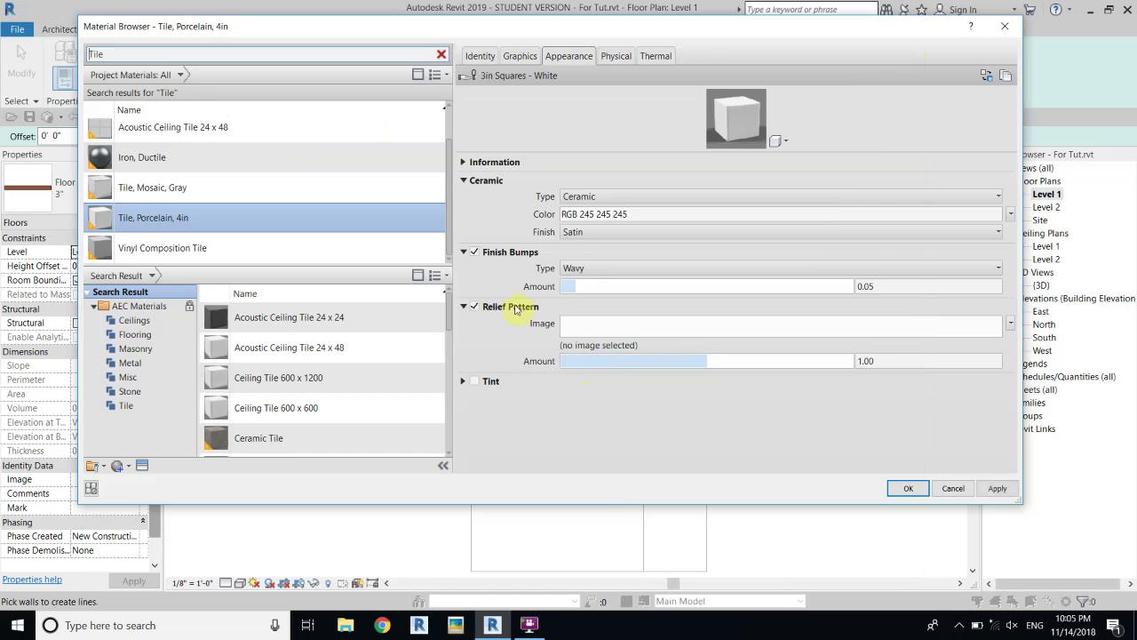
{"action": "left_click", "coordinate": [476, 307]}
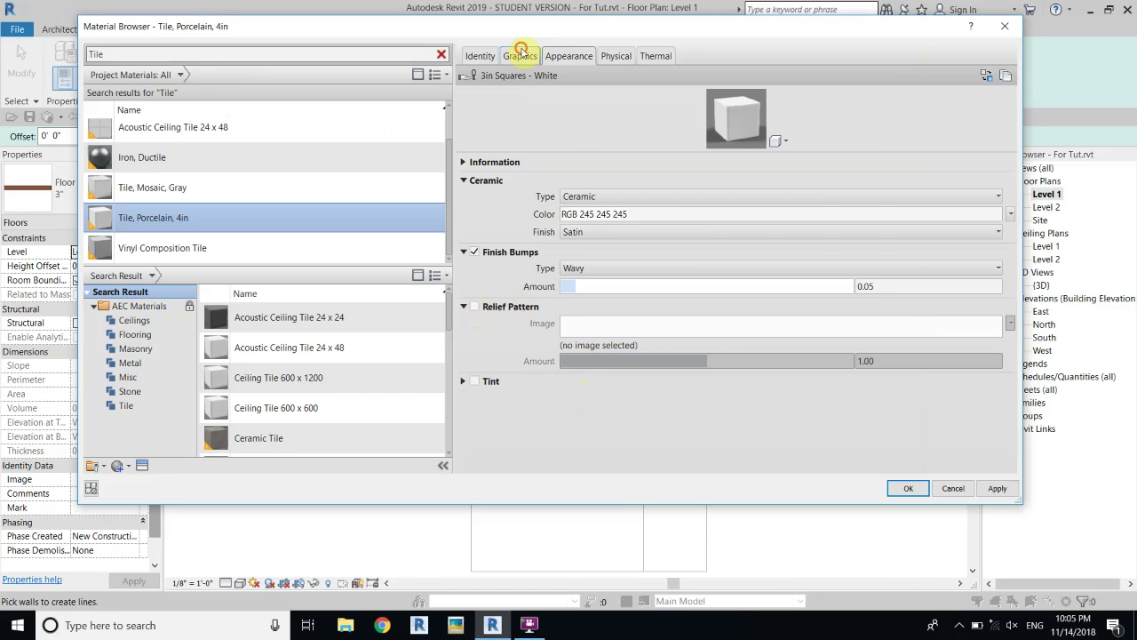
Try Crosshatch-small as the tile material's surface foreground pattern, revert it to no pattern, and check the background and cut pattern choices
{"action": "left_click", "coordinate": [520, 54]}
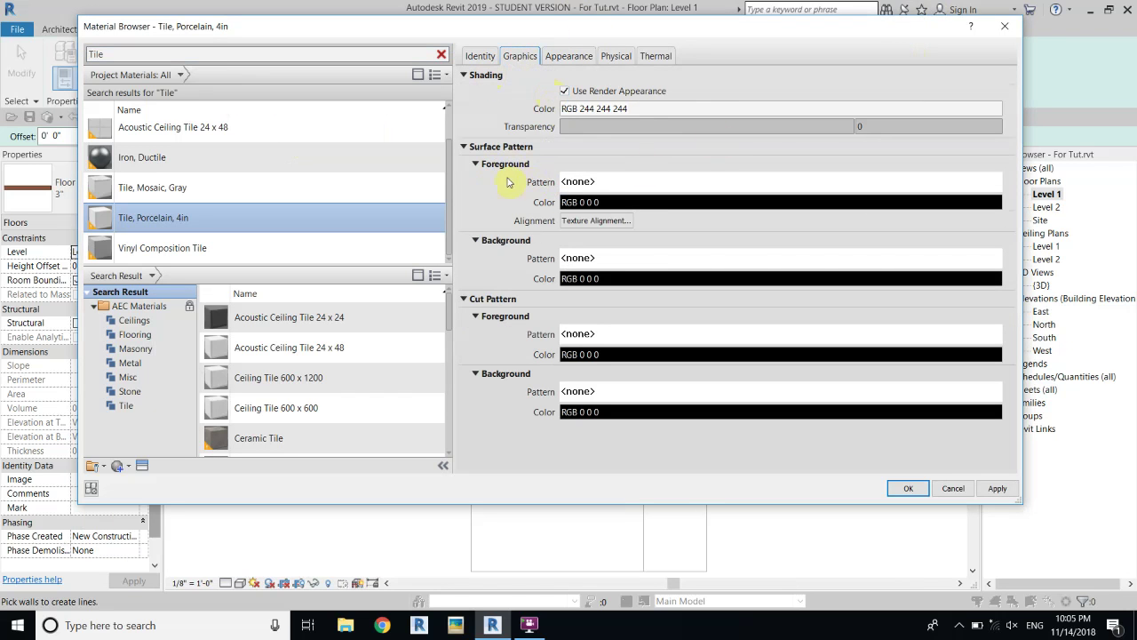
{"action": "left_click", "coordinate": [634, 182]}
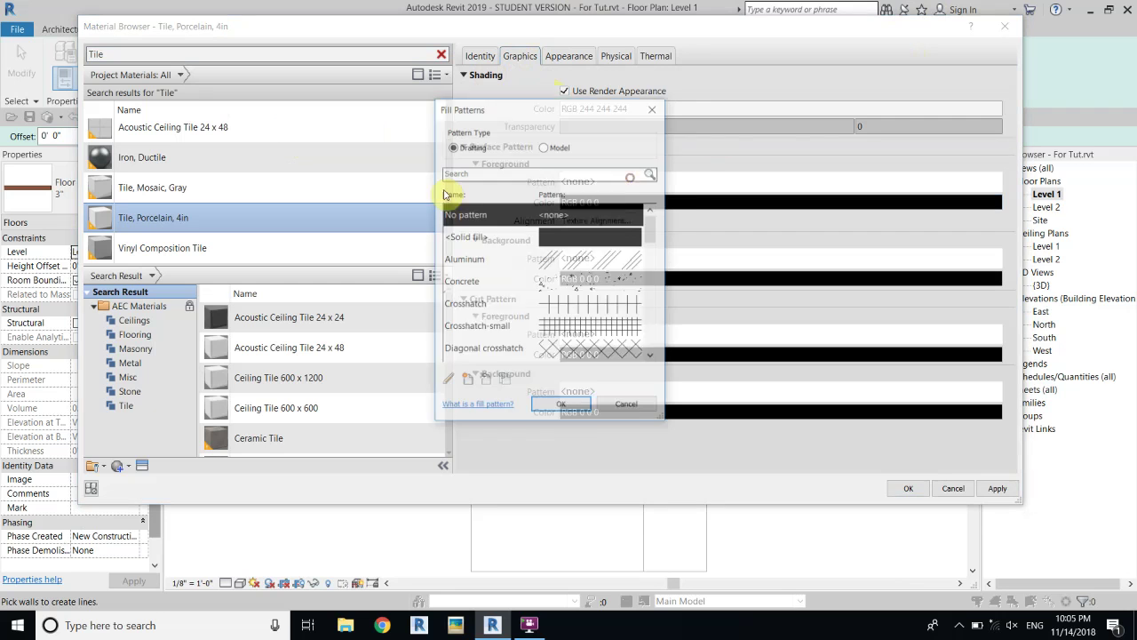
{"action": "left_click", "coordinate": [586, 322]}
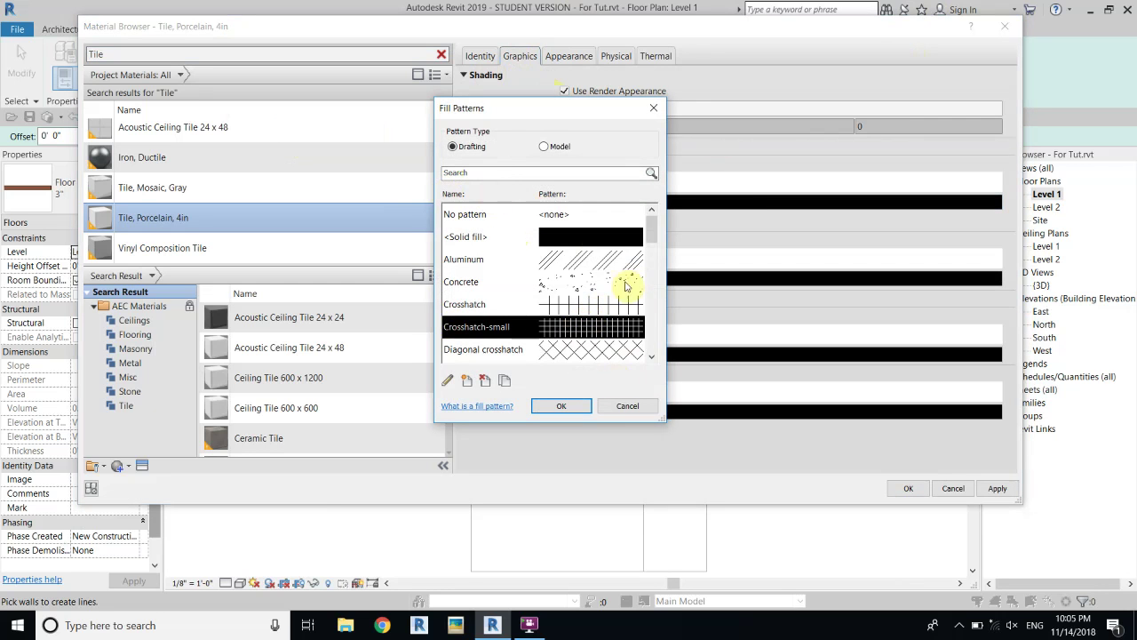
{"action": "left_click", "coordinate": [561, 216]}
{"action": "left_click", "coordinate": [556, 404]}
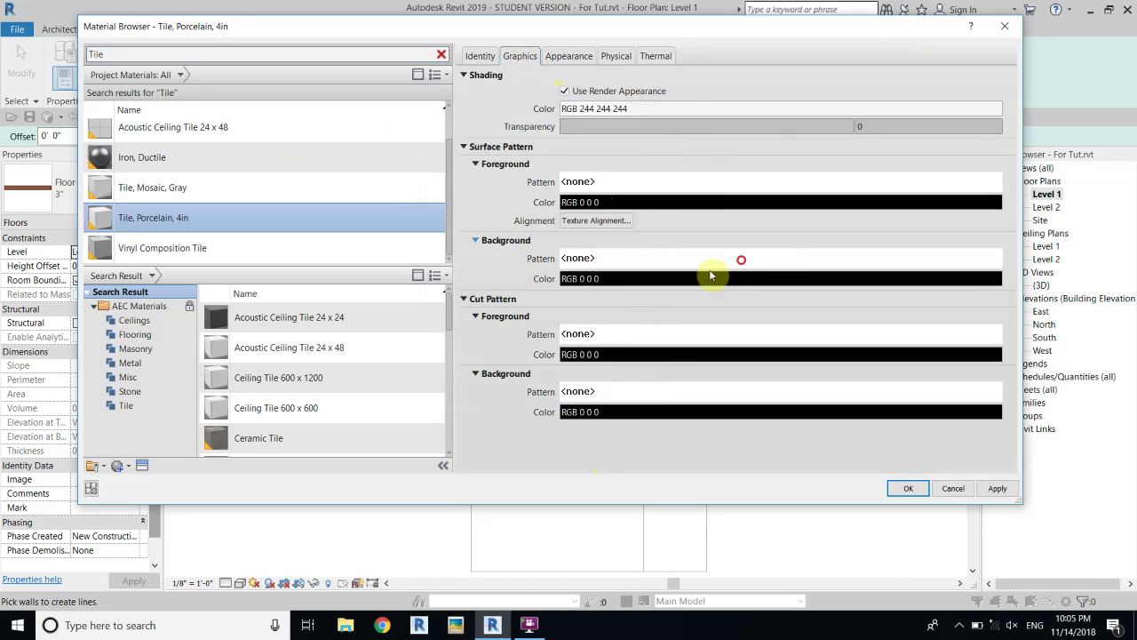
{"action": "left_click_drag", "start_coordinate": [636, 113], "coordinate": [651, 114]}
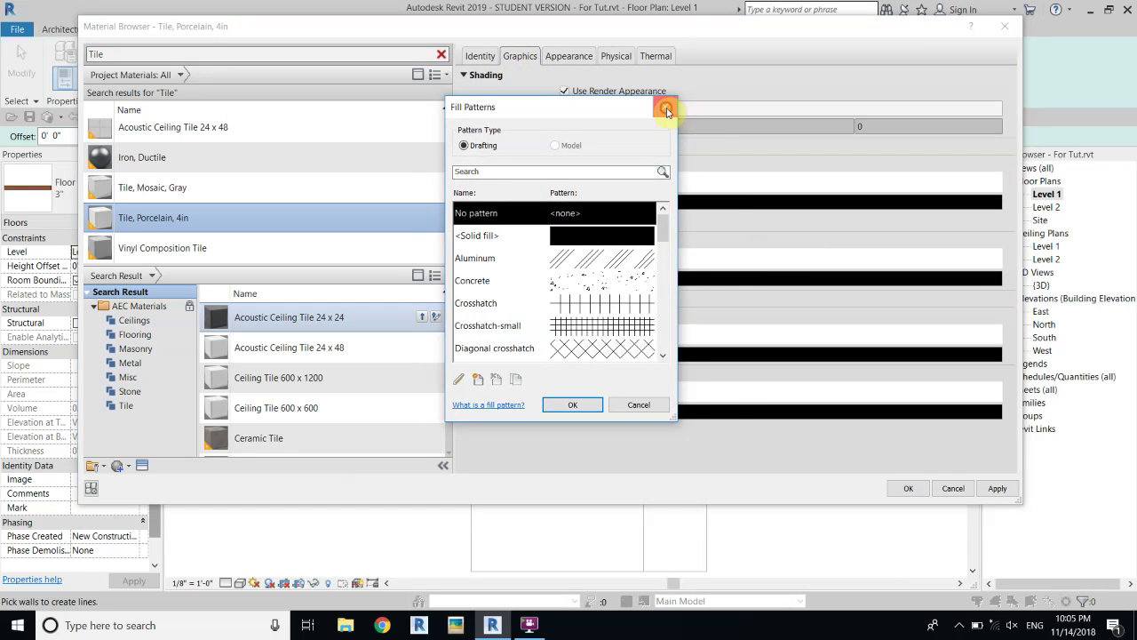
{"action": "left_click", "coordinate": [666, 108]}
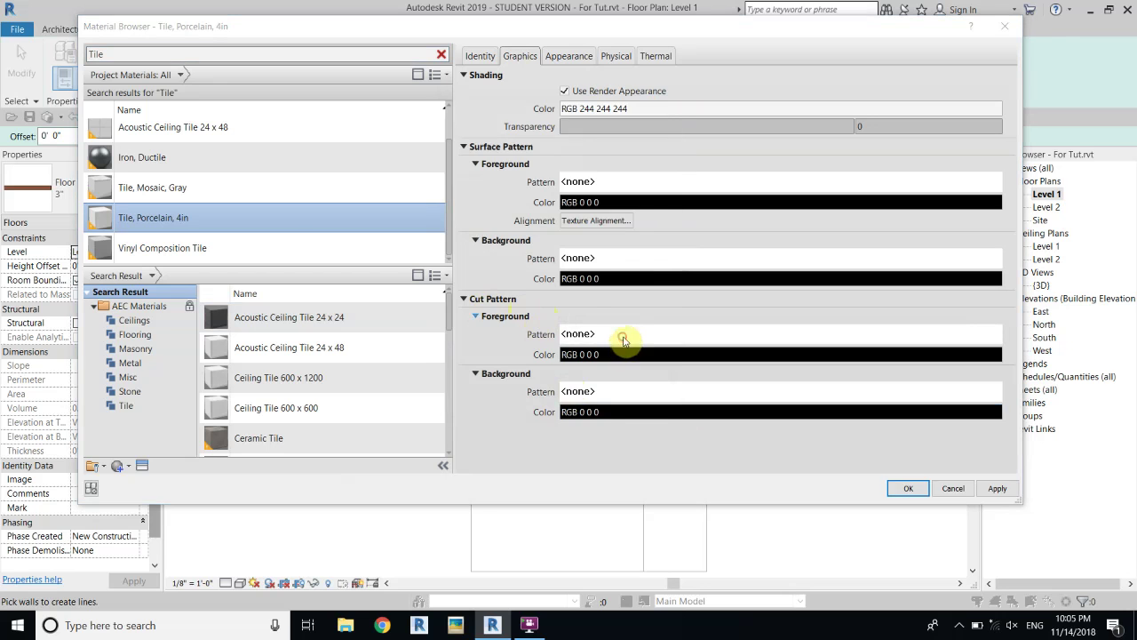
{"action": "left_click", "coordinate": [622, 335]}
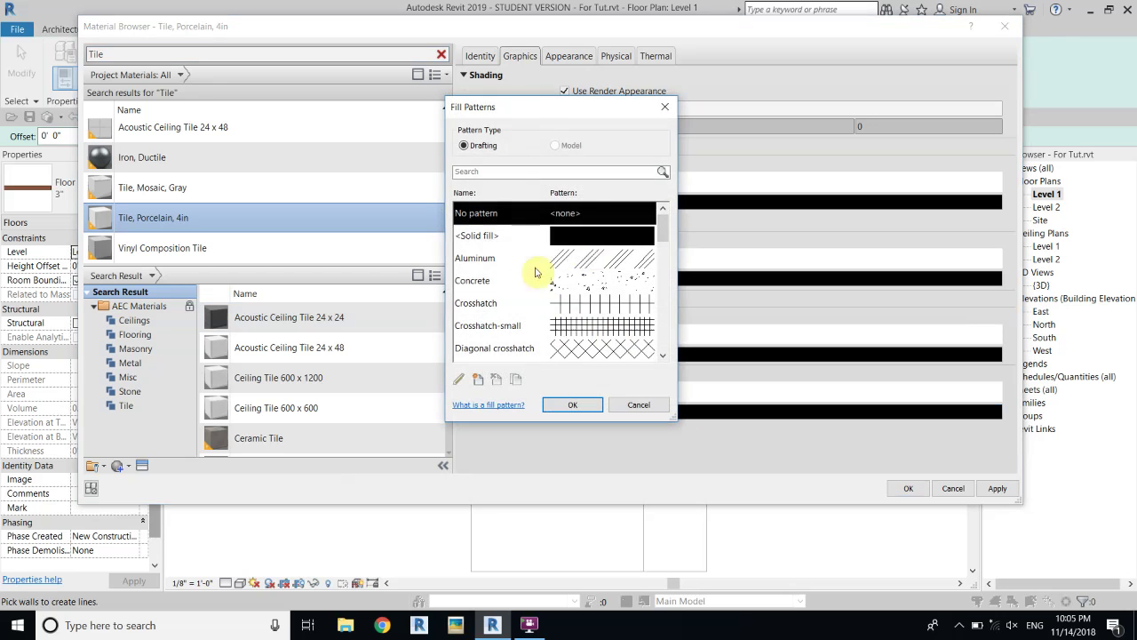
{"action": "left_click", "coordinate": [573, 405]}
Accept the Tile, Porcelain, 4in material for the structure layer and confirm the 3" 2 floor type
{"action": "left_click", "coordinate": [568, 56]}
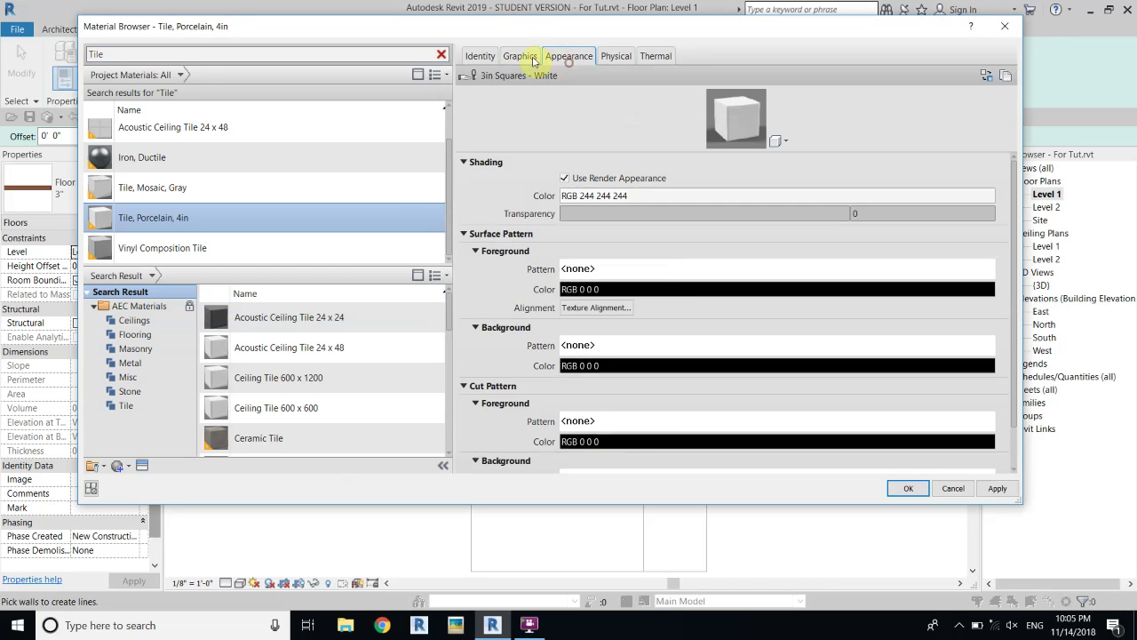
{"action": "left_click", "coordinate": [522, 56]}
{"action": "left_click", "coordinate": [907, 488]}
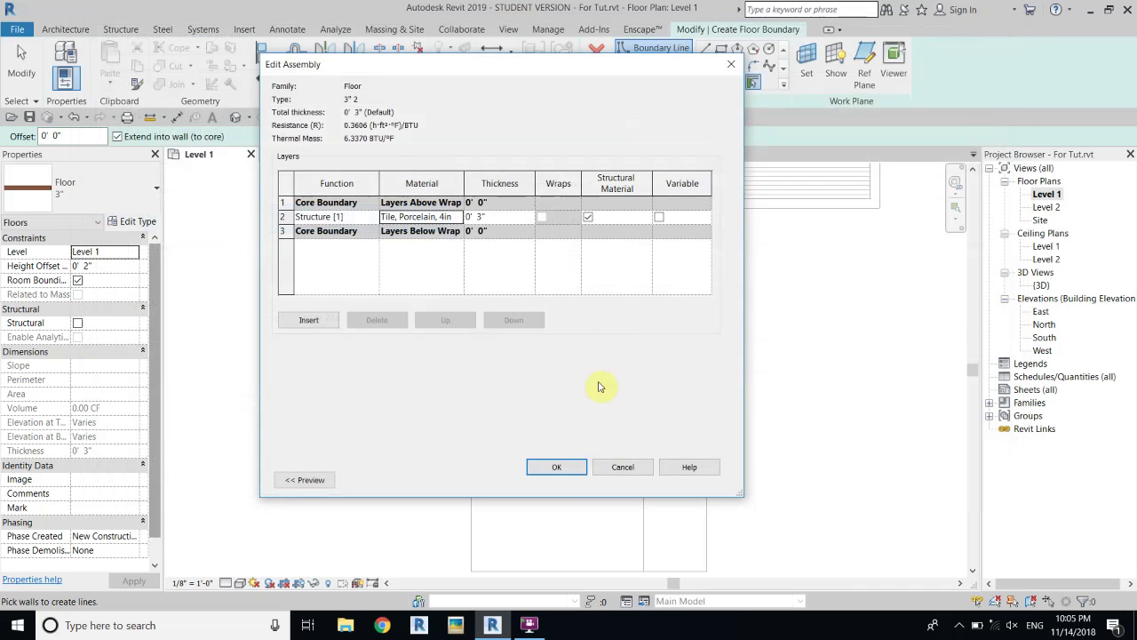
{"action": "left_click", "coordinate": [573, 467]}
{"action": "left_click", "coordinate": [572, 480]}
Sketch a small horizontal rectangular floor boundary on the grass just below the deck's inner edge
{"action": "middle_click_drag", "start_coordinate": [698, 216], "coordinate": [655, 131]}
{"action": "left_click", "coordinate": [721, 48]}
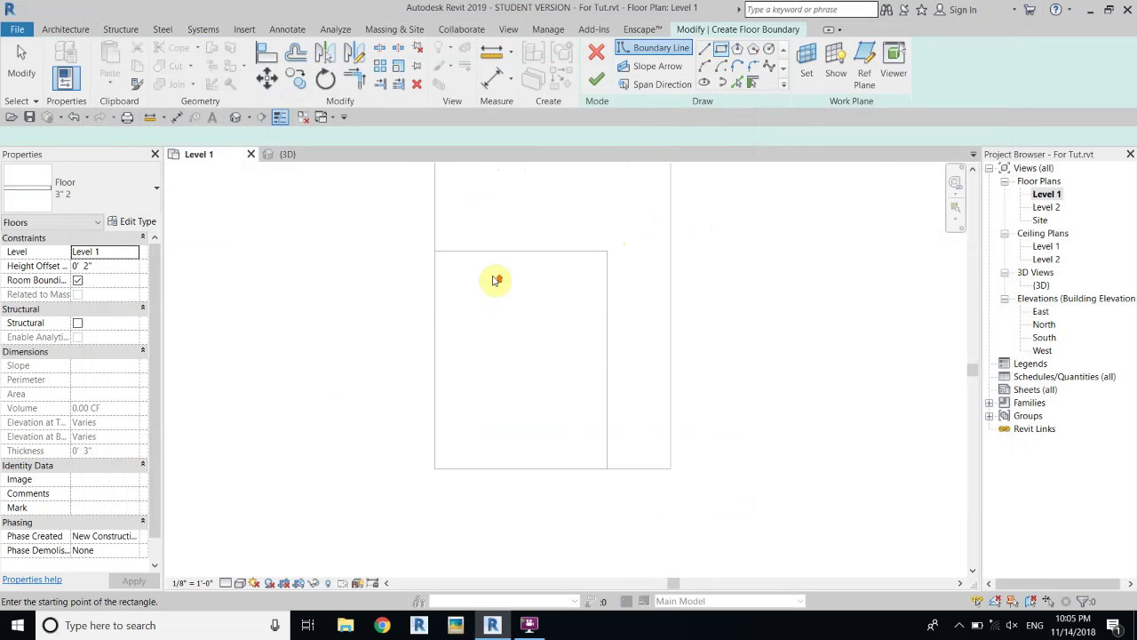
{"action": "scroll", "coordinate": [436, 218], "scroll_direction": "up", "scroll_amount": 2}
{"action": "left_click", "coordinate": [463, 225]}
{"action": "left_click", "coordinate": [610, 260]}
{"action": "right_click", "coordinate": [646, 285]}
{"action": "left_click", "coordinate": [675, 295]}
{"action": "right_click", "coordinate": [659, 297]}
{"action": "left_click", "coordinate": [689, 308]}
Set the rectangular boundary's width to 3' and its depth to 1' 4"
{"action": "left_click", "coordinate": [463, 242]}
{"action": "scroll", "coordinate": [463, 190], "scroll_direction": "up", "scroll_amount": 1}
{"action": "left_click", "coordinate": [581, 178]}
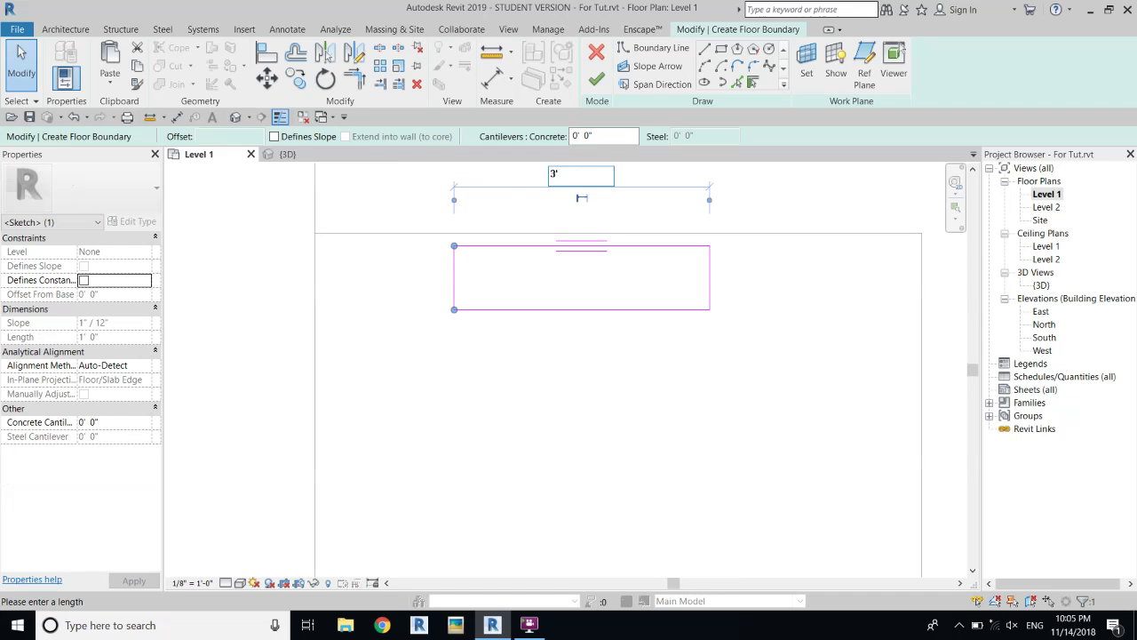
{"action": "key", "text": "Return"}
{"action": "key", "text": "Escape"}
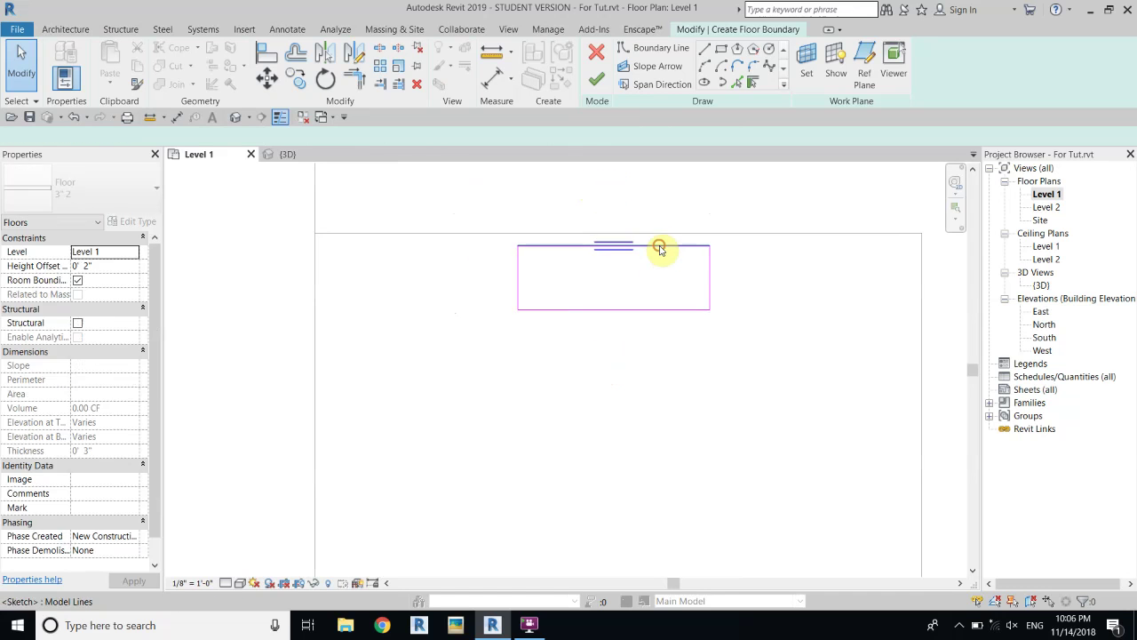
{"action": "left_click", "coordinate": [659, 246]}
{"action": "left_click", "coordinate": [734, 278]}
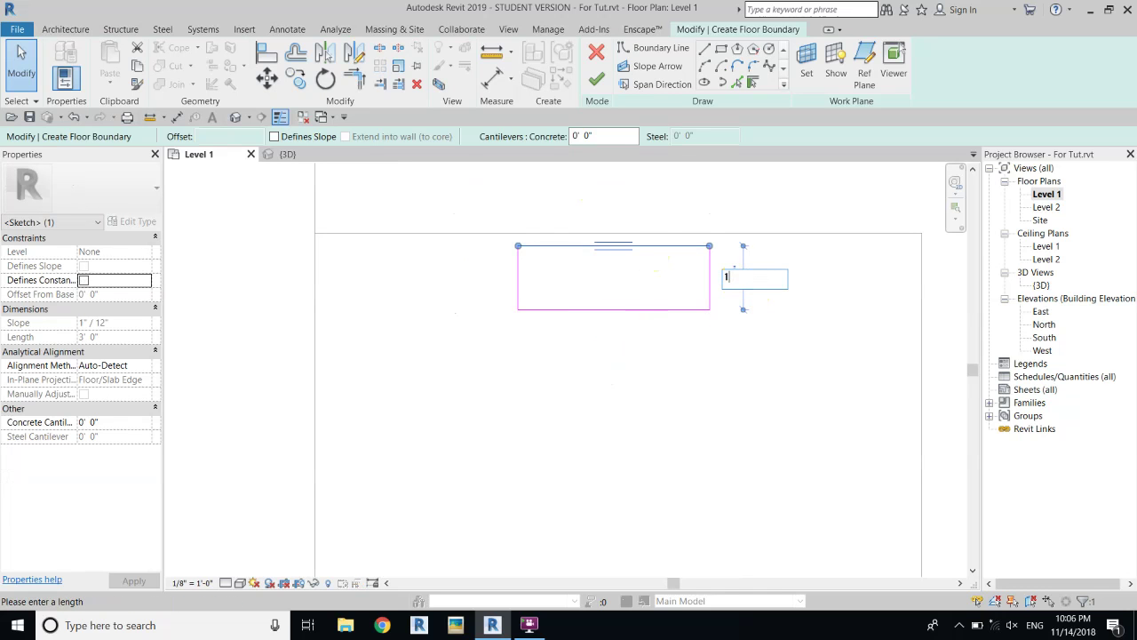
{"action": "type", "text": "1'4"}
{"action": "key", "text": "Return"}
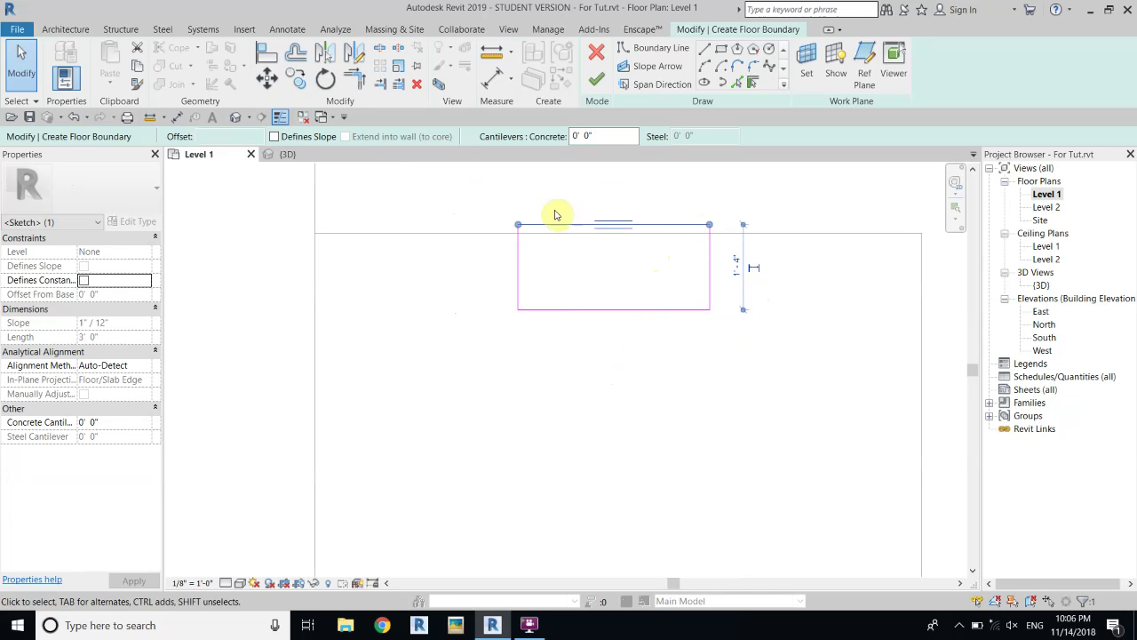
Move the whole rectangle so its upper edge lies on the deck's inner edge
{"action": "left_click_drag", "start_coordinate": [456, 201], "coordinate": [825, 399]}
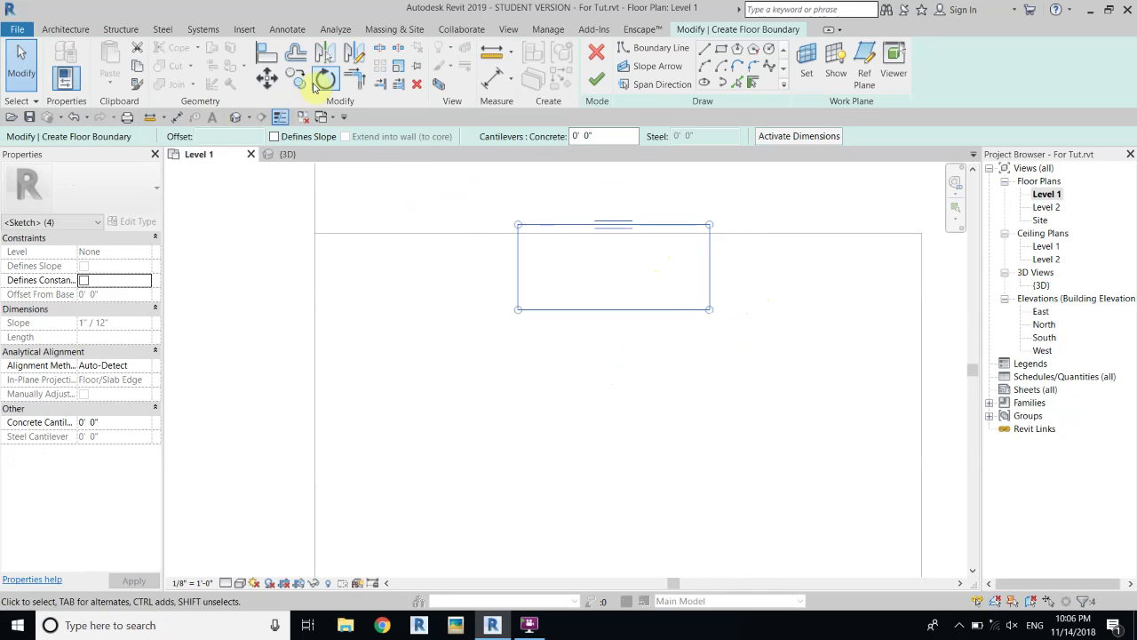
{"action": "left_click", "coordinate": [267, 80]}
{"action": "left_click", "coordinate": [520, 224]}
{"action": "left_click", "coordinate": [523, 233]}
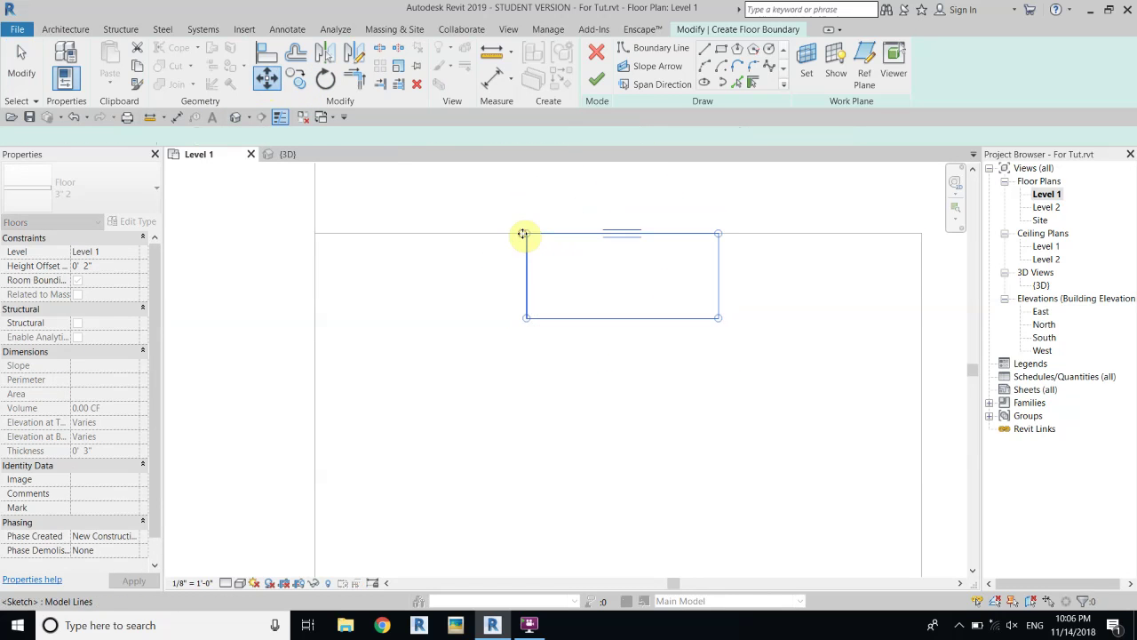
{"action": "scroll", "coordinate": [521, 285], "scroll_direction": "down", "scroll_amount": 2}
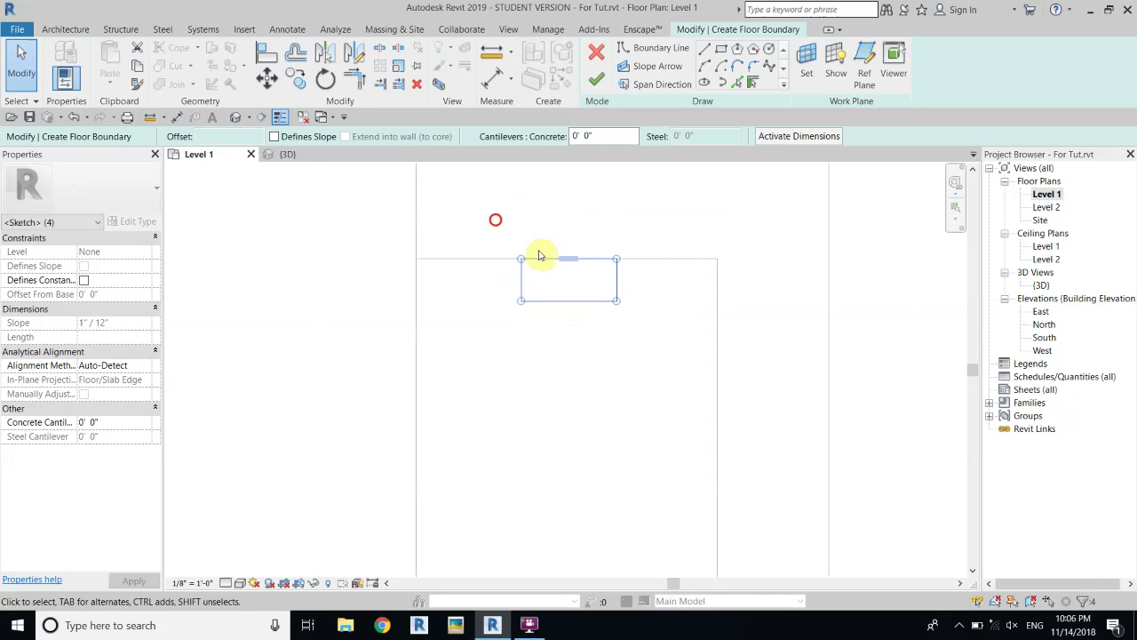
Move the rectangle along the deck's inner edge so its midpoint matches the midpoint of that edge
{"action": "left_click", "coordinate": [736, 381]}
{"action": "left_click_drag", "start_coordinate": [473, 201], "coordinate": [658, 364]}
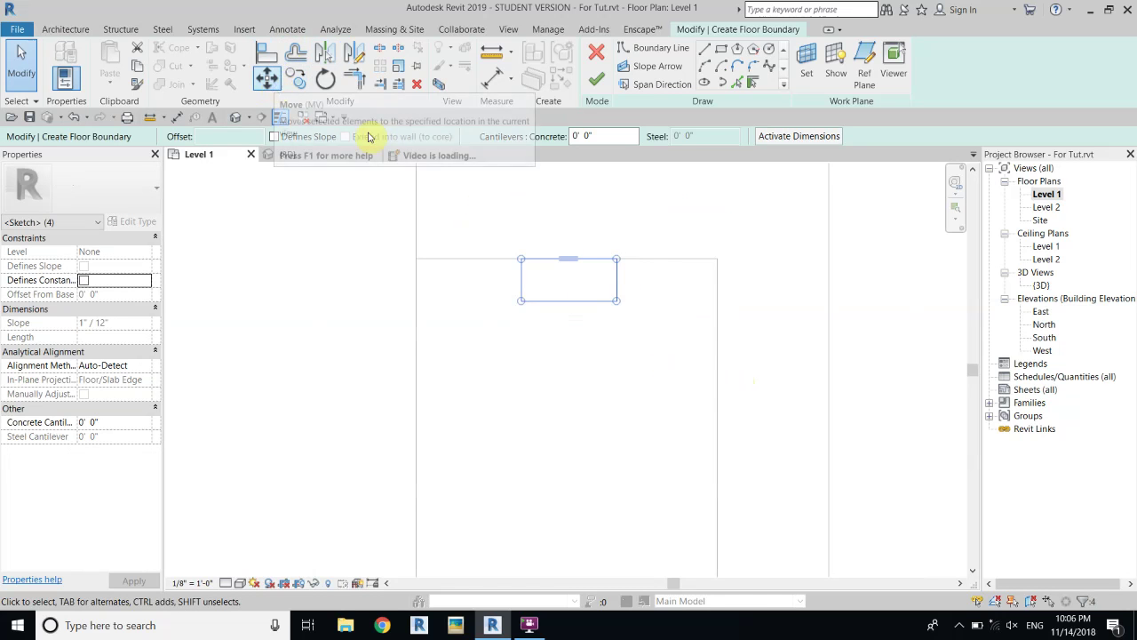
{"action": "left_click", "coordinate": [267, 79]}
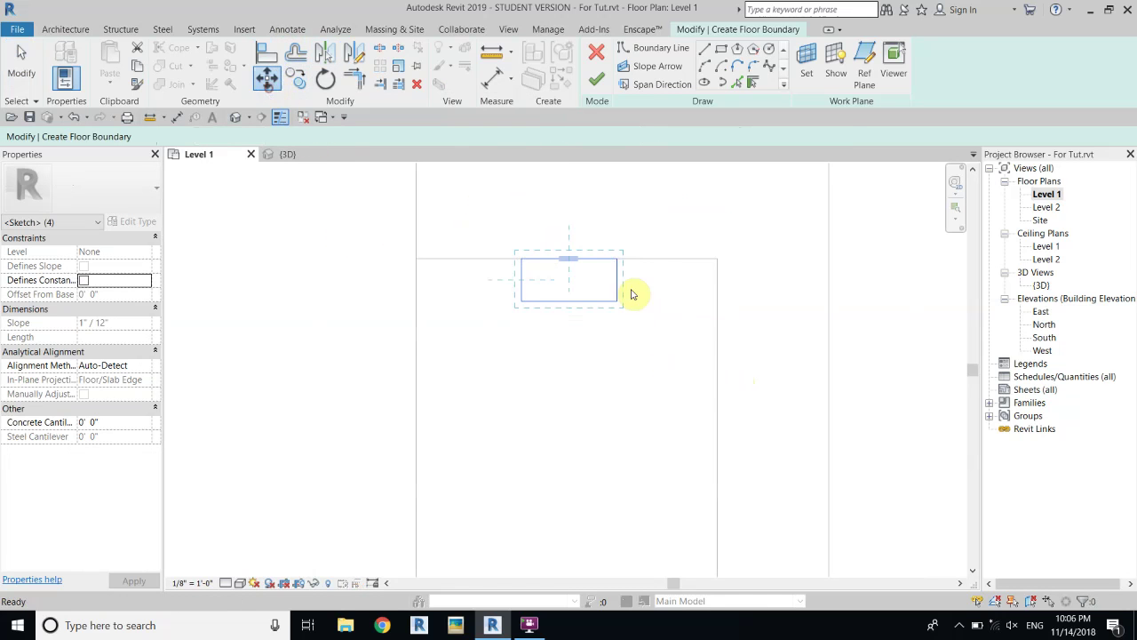
{"action": "scroll", "coordinate": [579, 264], "scroll_direction": "up", "scroll_amount": 2}
{"action": "left_click", "coordinate": [572, 246]}
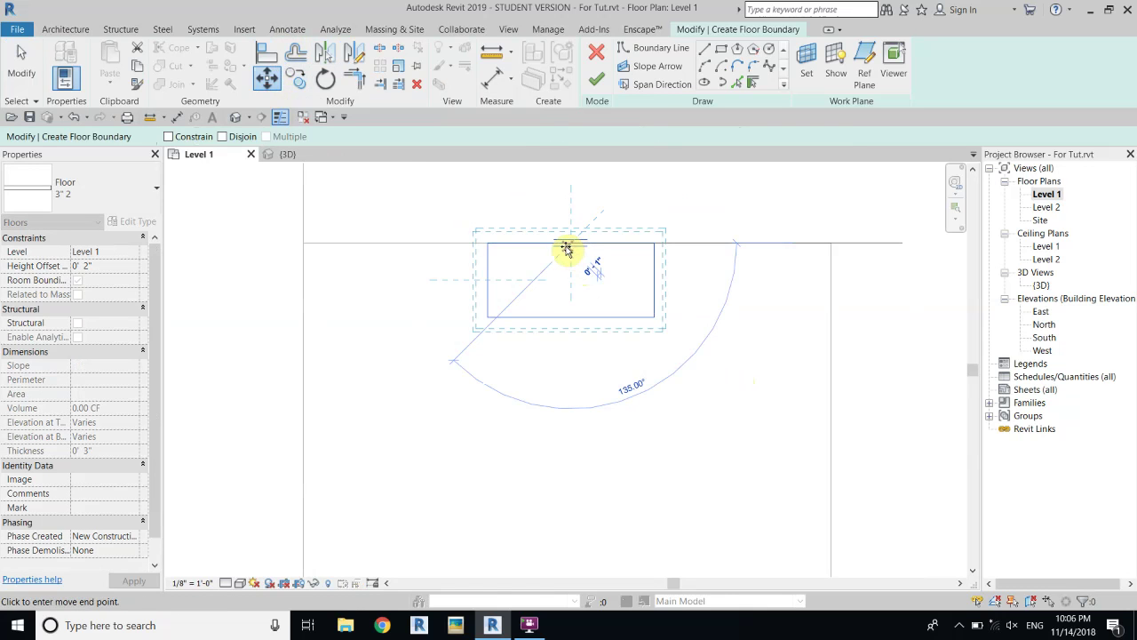
{"action": "scroll", "coordinate": [562, 246], "scroll_direction": "up", "scroll_amount": 3}
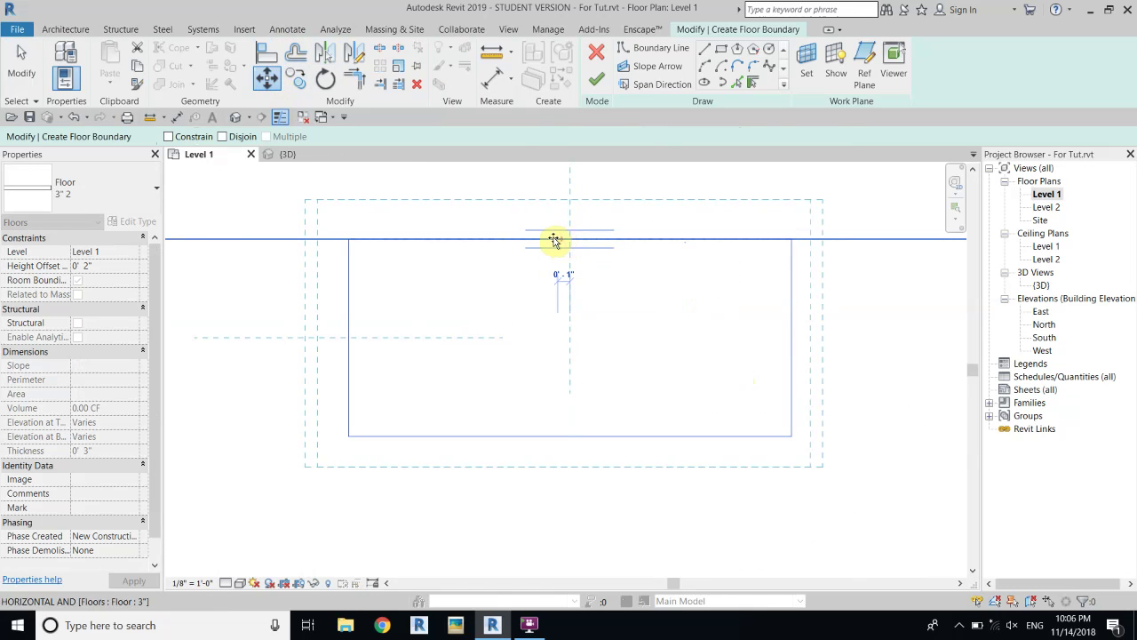
{"action": "left_click", "coordinate": [556, 240]}
{"action": "scroll", "coordinate": [797, 262], "scroll_direction": "down", "scroll_amount": 3}
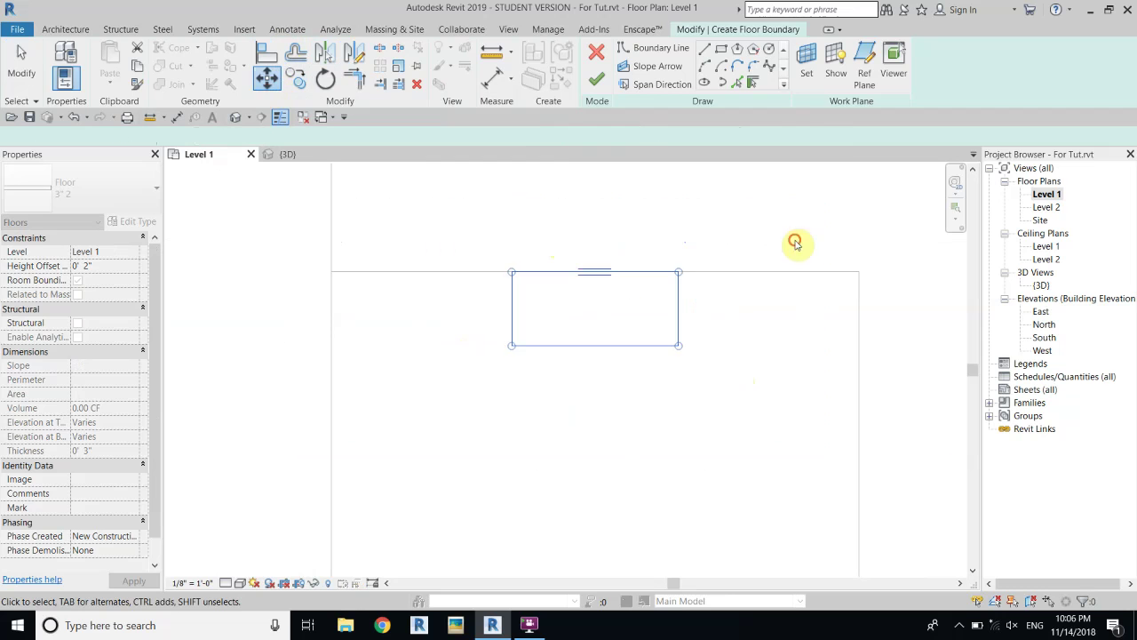
Set the tile floor's height offset from level to 3", finish its sketch, and inspect the slab in the 3D view
{"action": "left_click", "coordinate": [796, 243]}
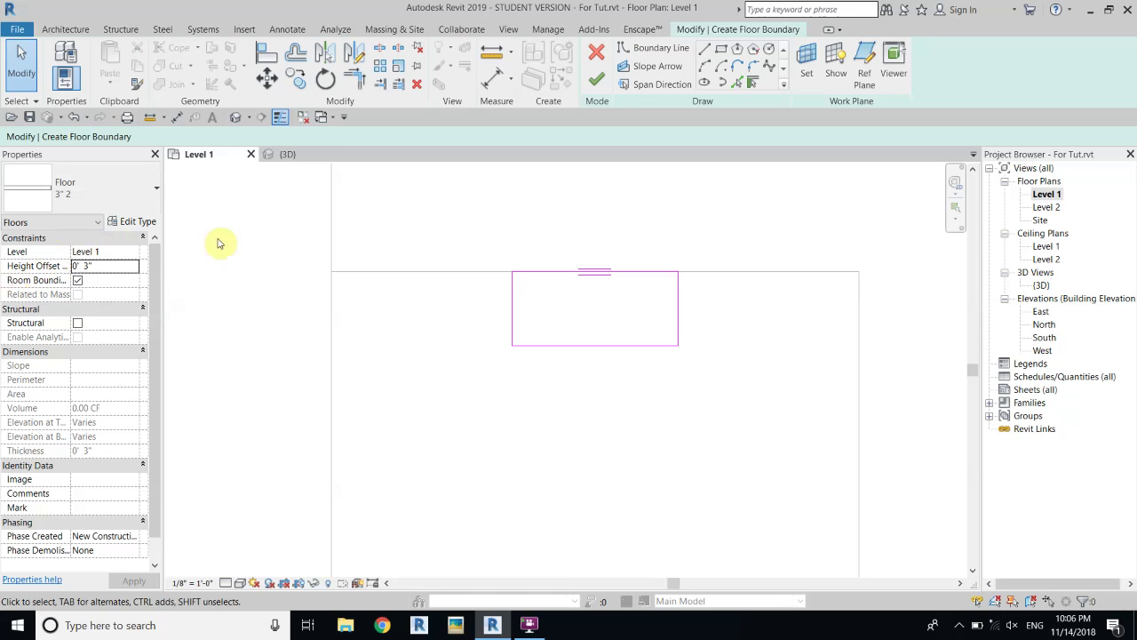
{"action": "left_click", "coordinate": [595, 78]}
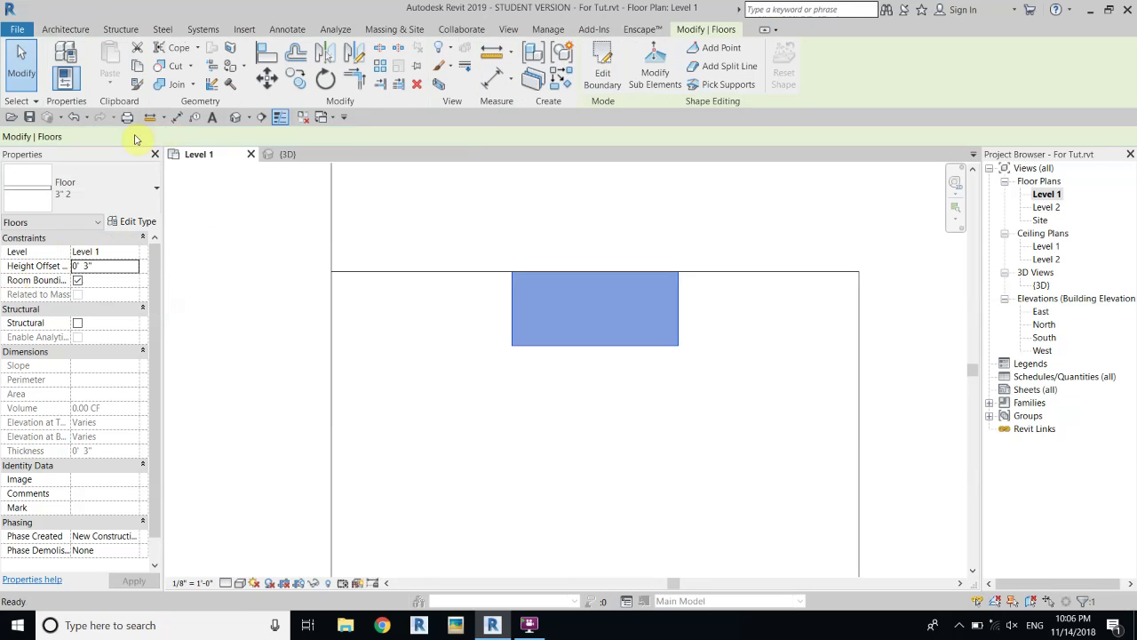
{"action": "left_click", "coordinate": [236, 117]}
{"action": "scroll", "coordinate": [437, 366], "scroll_direction": "up", "scroll_amount": 3}
{"action": "key", "text": "Escape"}
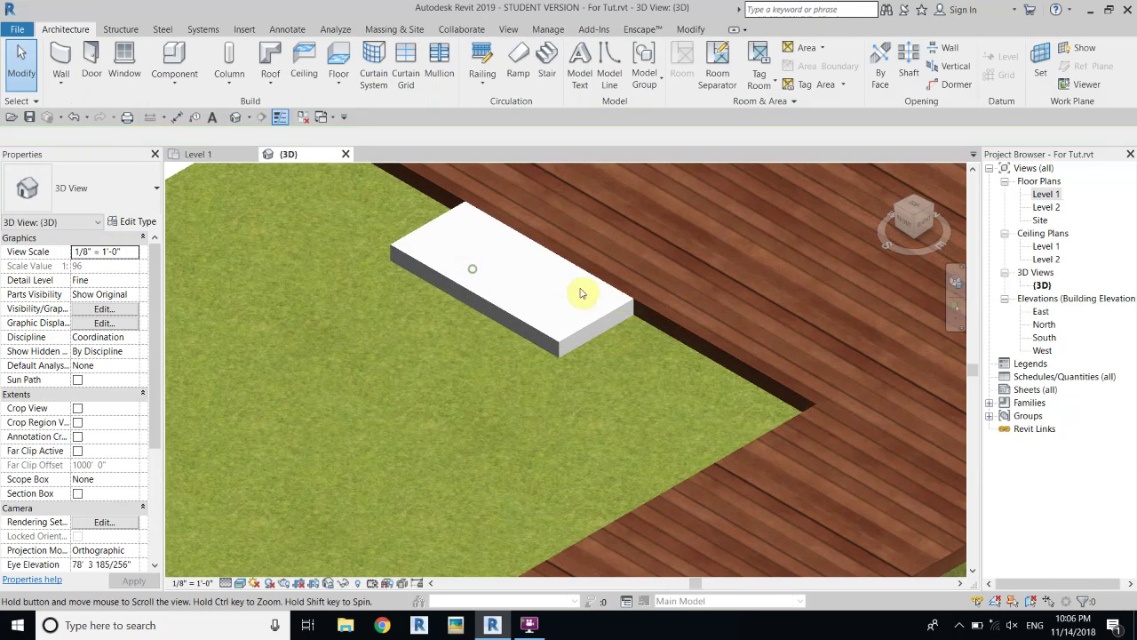
{"action": "scroll", "coordinate": [320, 369], "scroll_direction": "down", "scroll_amount": 5}
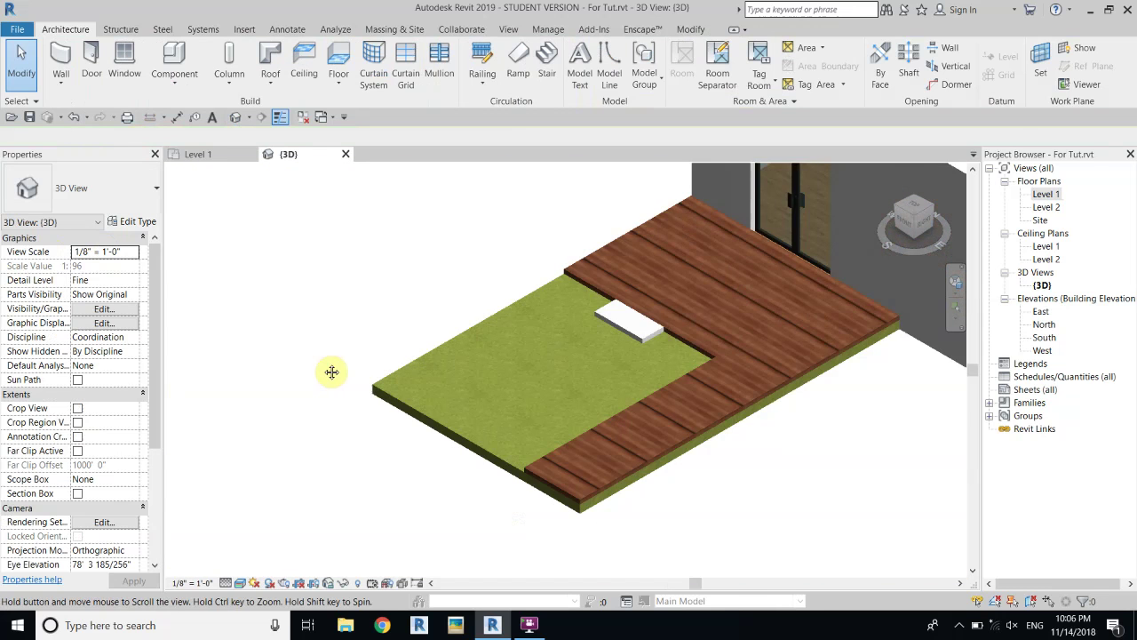
{"action": "scroll", "coordinate": [332, 371], "scroll_direction": "up", "scroll_amount": 1}
Copy the tile slab straight down in the Level 1 plan with the Multiple option enabled, leaving a small gap below the original
{"action": "double_click", "coordinate": [1044, 196]}
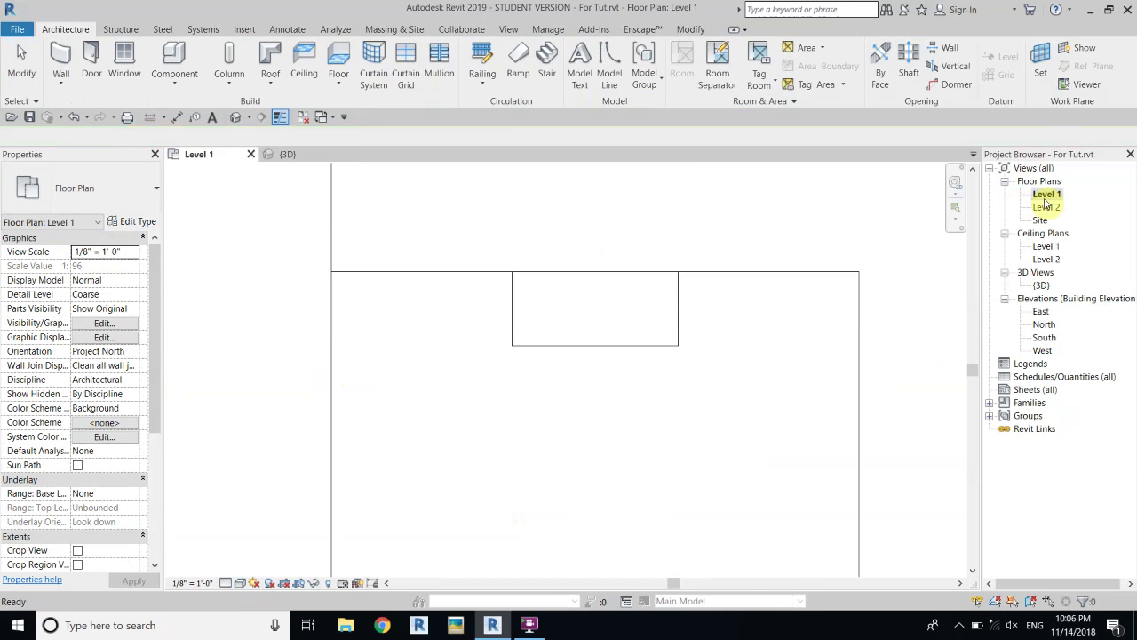
{"action": "left_click", "coordinate": [658, 334]}
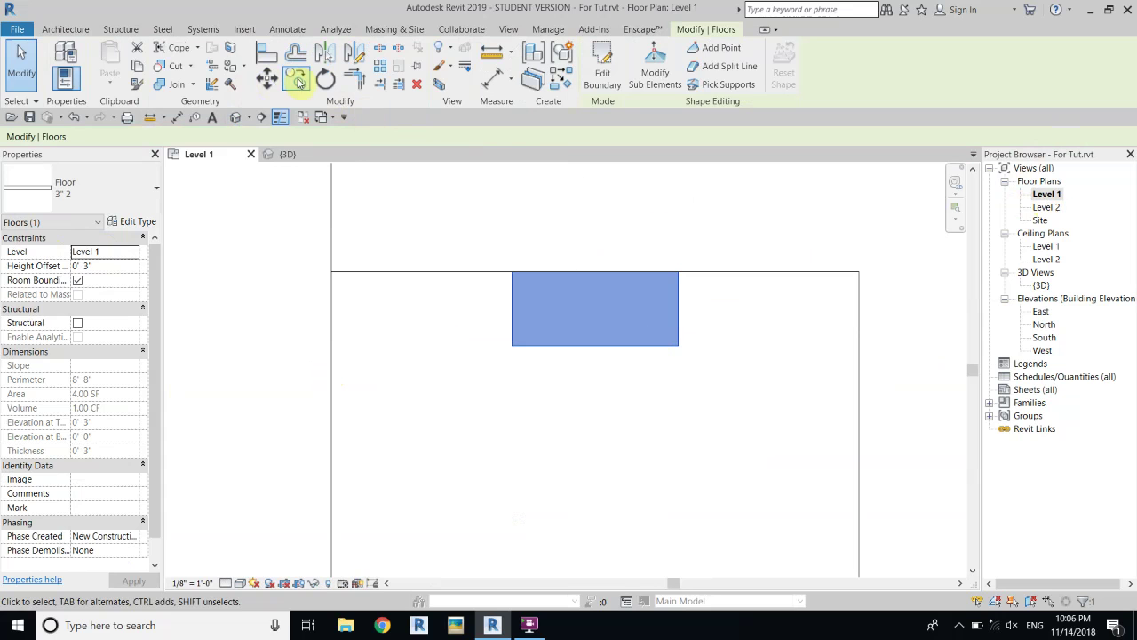
{"action": "left_click", "coordinate": [297, 80]}
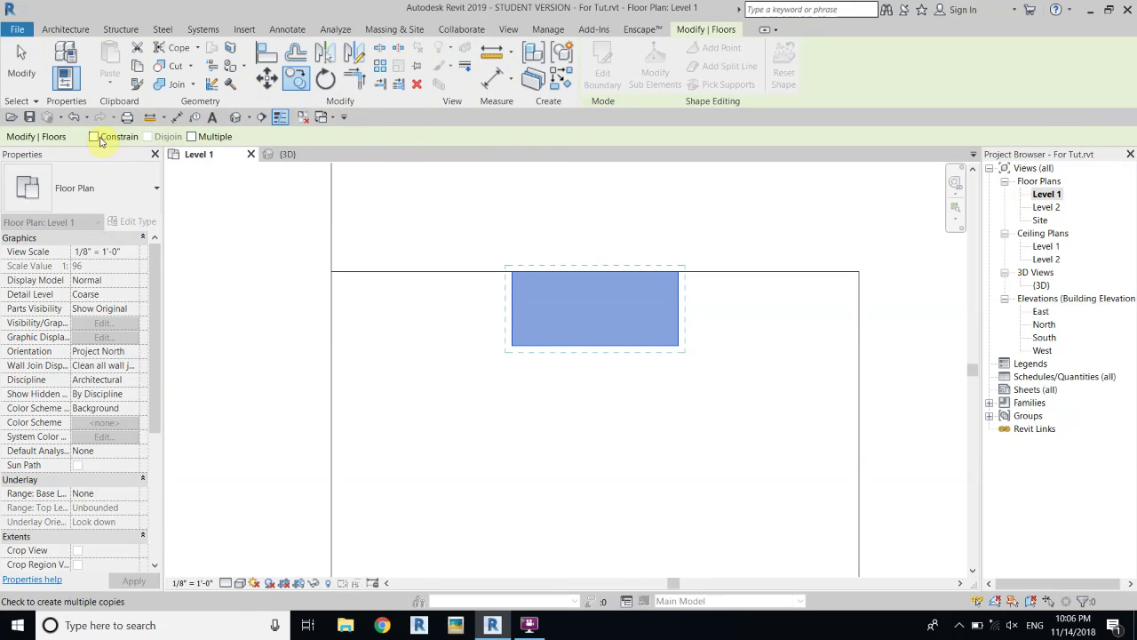
{"action": "left_click", "coordinate": [192, 136]}
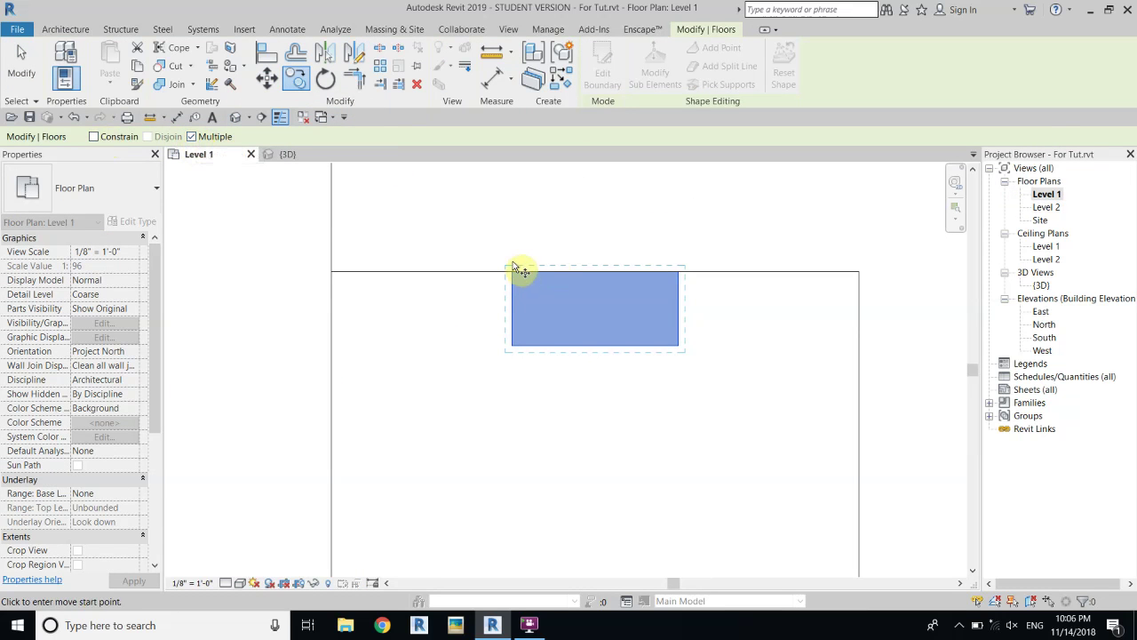
{"action": "left_click", "coordinate": [512, 272]}
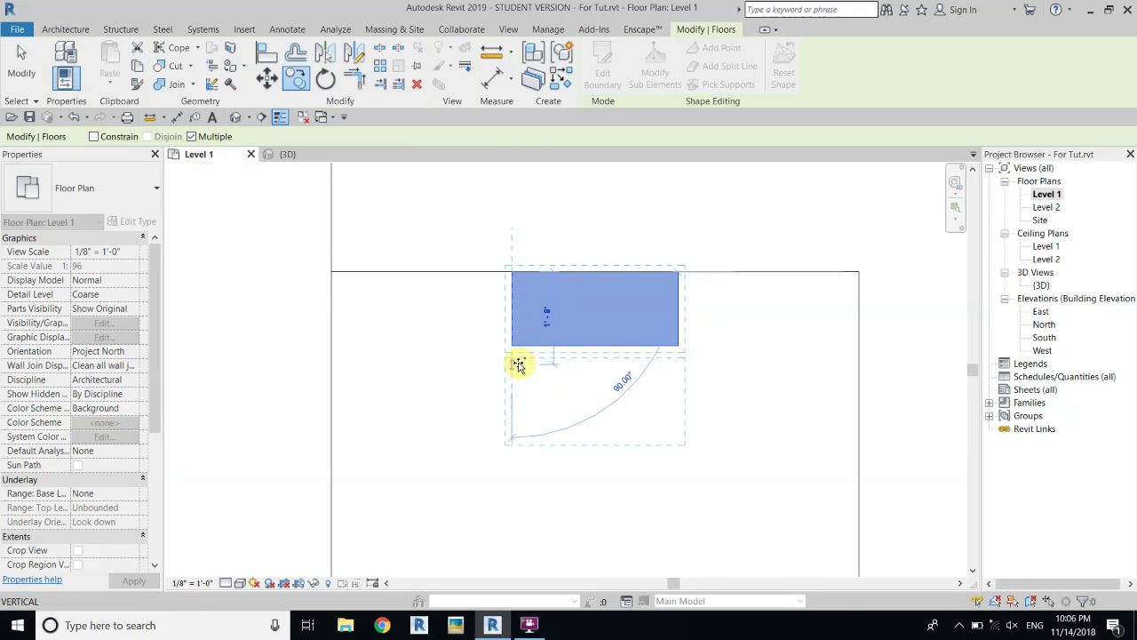
{"action": "left_click", "coordinate": [512, 360]}
{"action": "key", "text": "Escape"}
{"action": "key", "text": "Escape"}
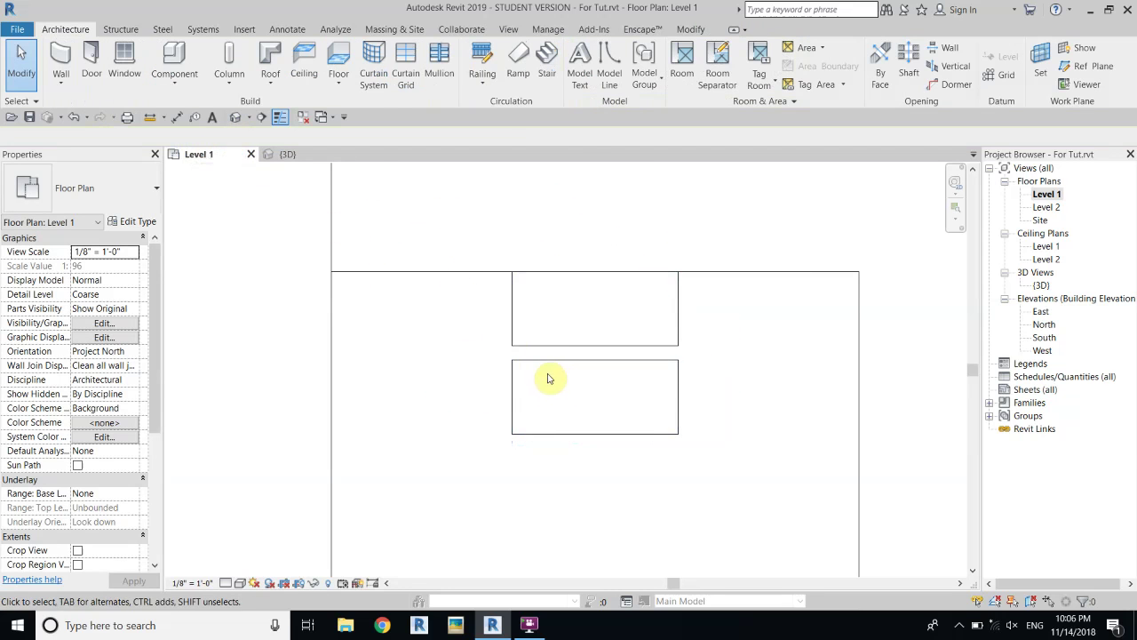
{"action": "left_click", "coordinate": [558, 367]}
{"action": "scroll", "coordinate": [713, 364], "scroll_direction": "up", "scroll_amount": 3}
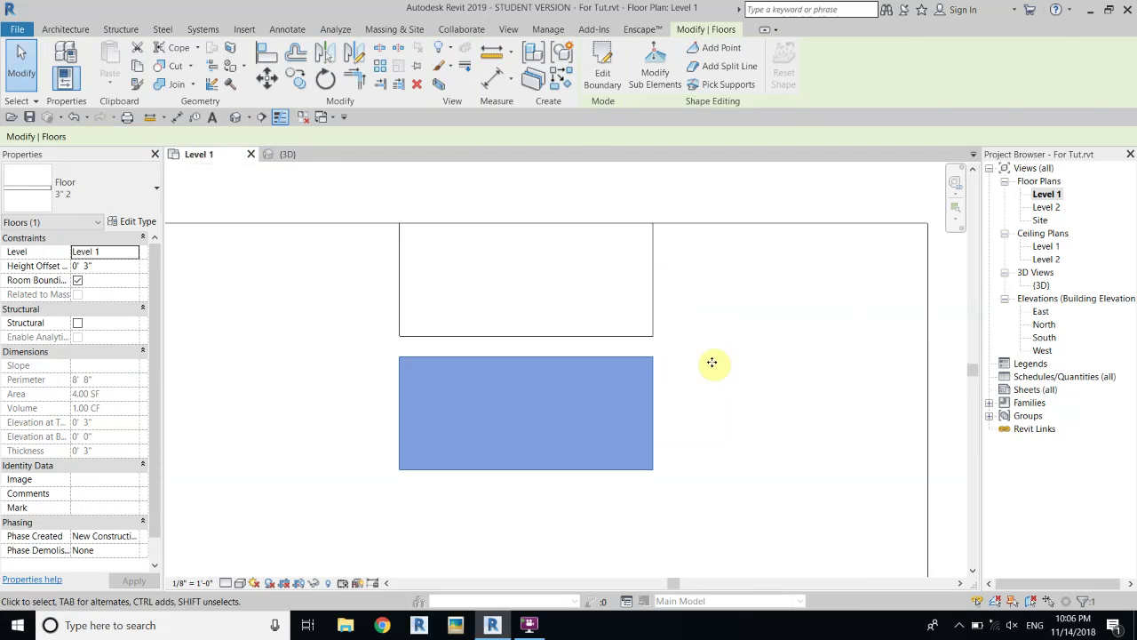
{"action": "key", "text": "Escape"}
{"action": "left_click", "coordinate": [629, 357]}
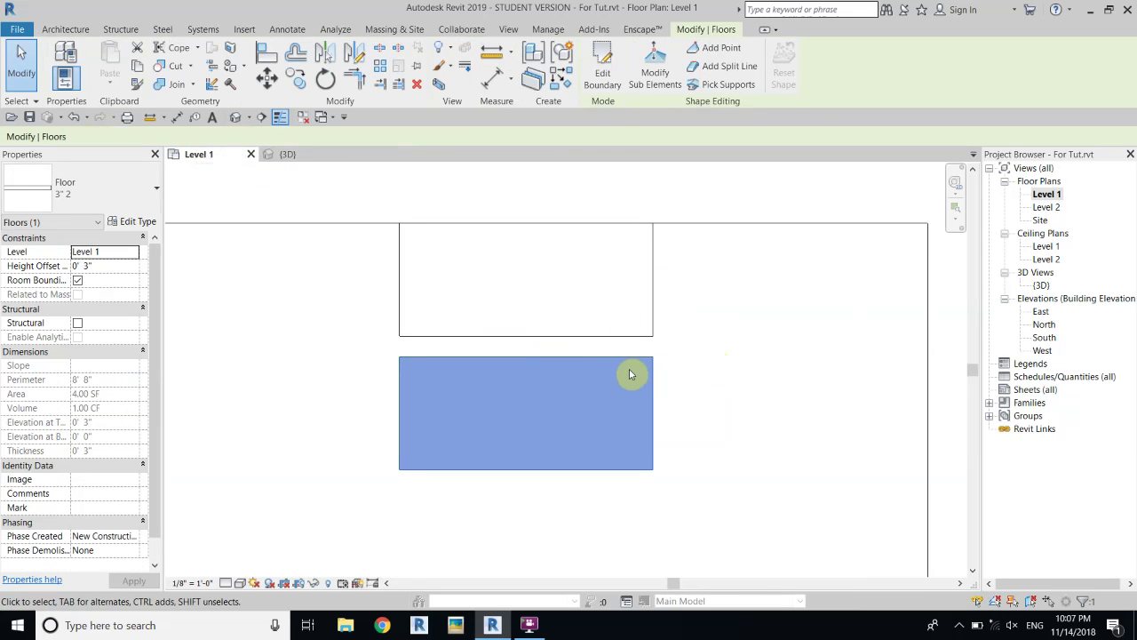
{"action": "scroll", "coordinate": [629, 369], "scroll_direction": "down", "scroll_amount": 3}
{"action": "key", "text": "Down"}
{"action": "left_click", "coordinate": [554, 356]}
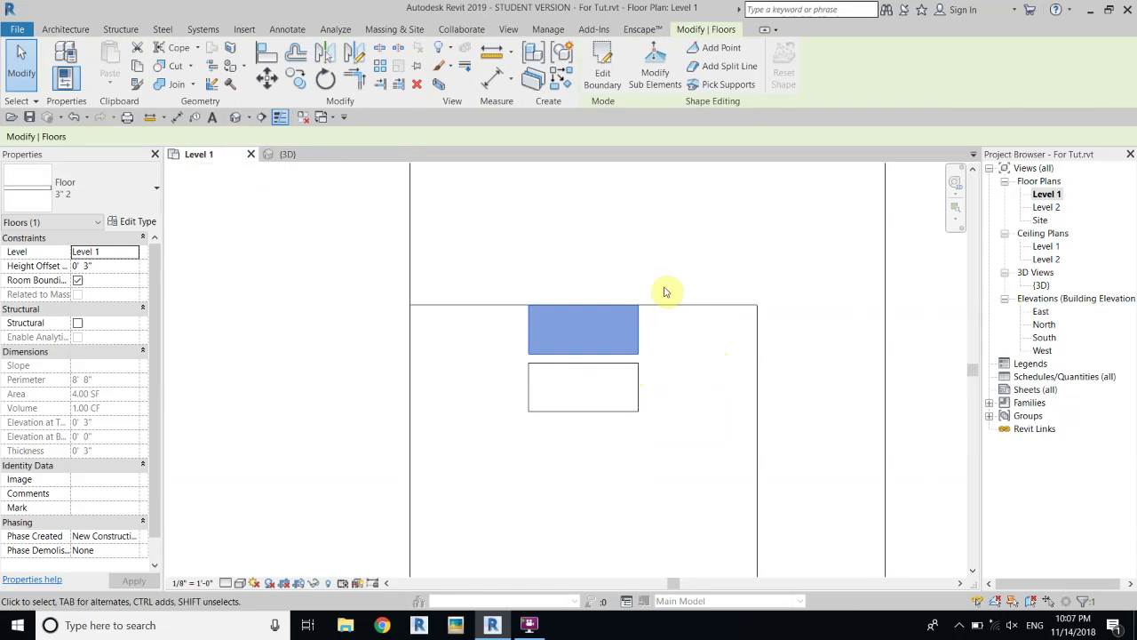
{"action": "key", "text": "Escape"}
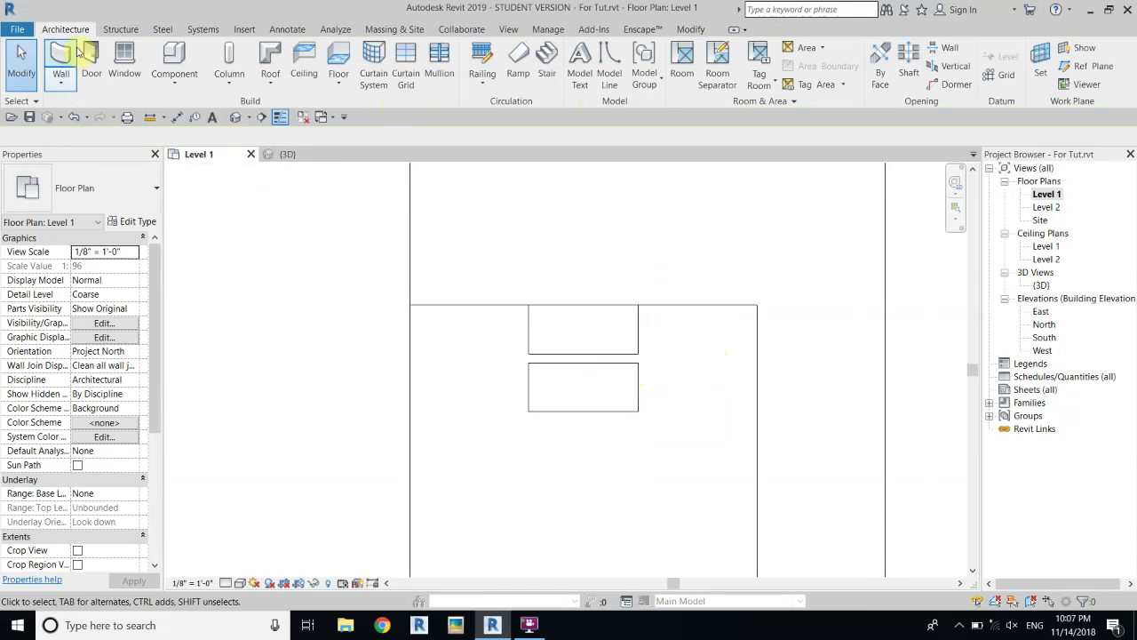
Draw a 2" vertical model line downward from the upper slab's lower-left corner as a spacing guide
{"action": "left_click", "coordinate": [609, 62]}
{"action": "left_click", "coordinate": [530, 360]}
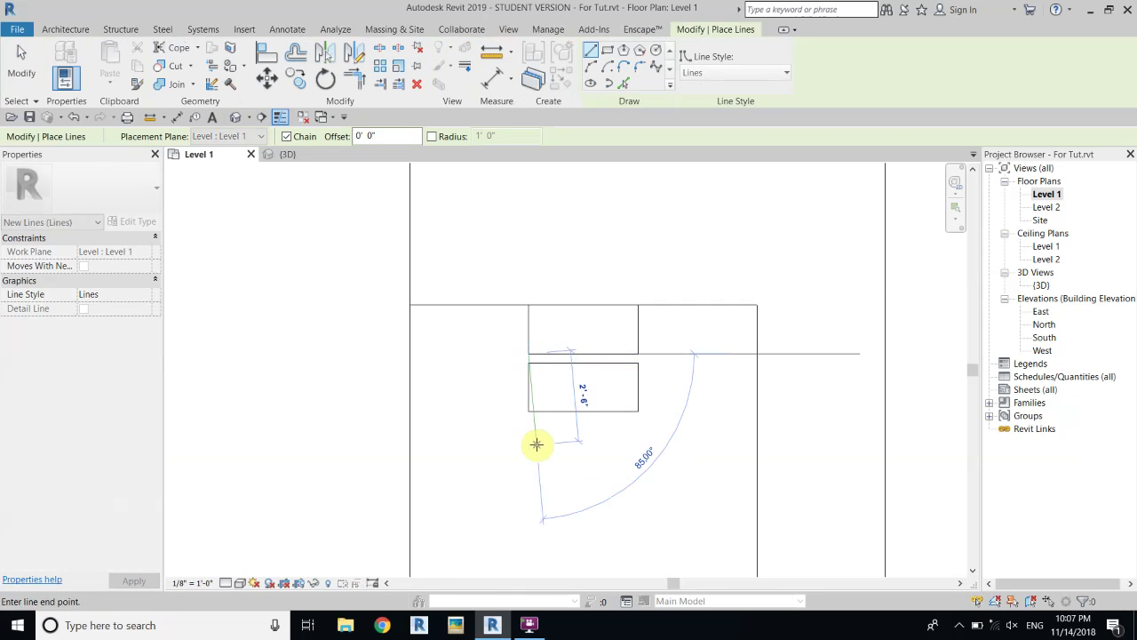
{"action": "scroll", "coordinate": [533, 386], "scroll_direction": "up", "scroll_amount": 3}
{"action": "scroll", "coordinate": [527, 317], "scroll_direction": "up", "scroll_amount": 3}
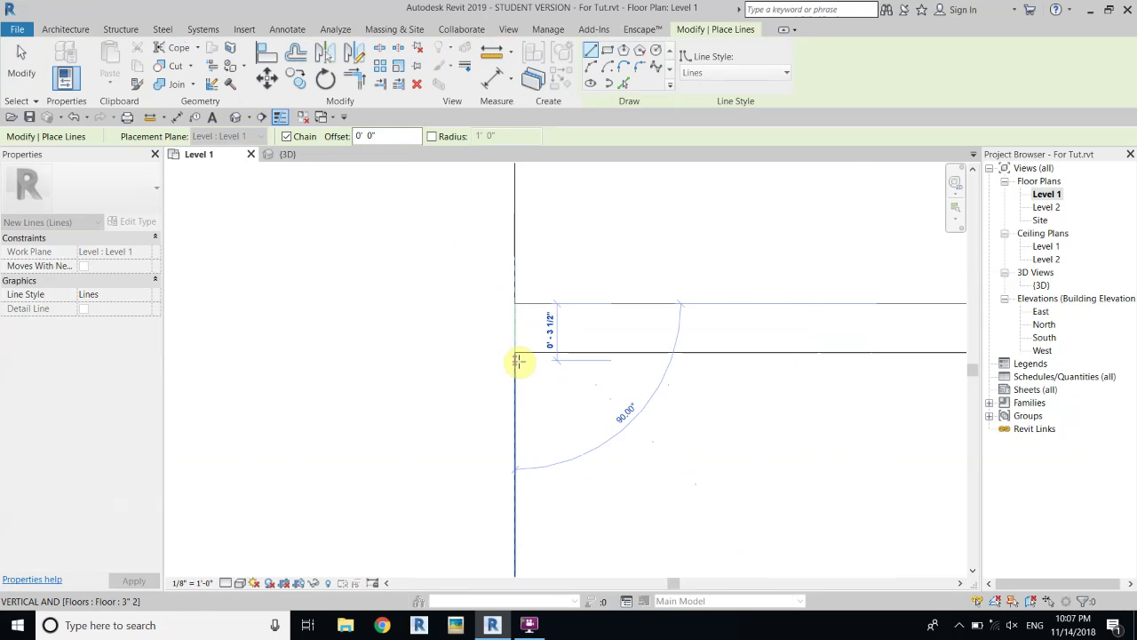
{"action": "type", "text": "2\""}
{"action": "key", "text": "Return"}
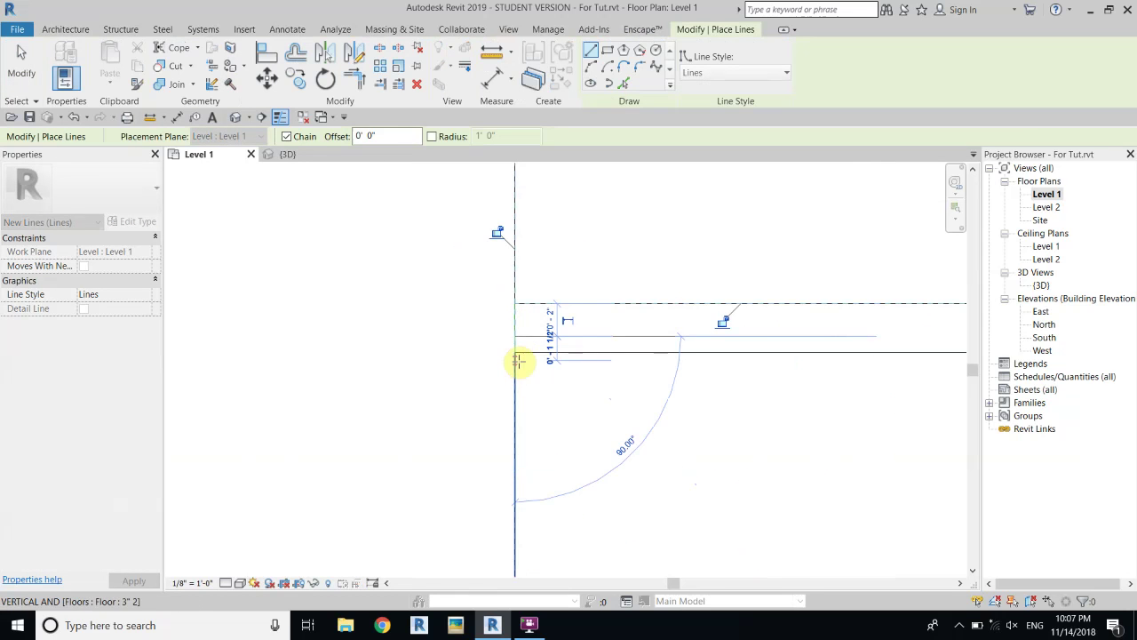
{"action": "key", "text": "Escape"}
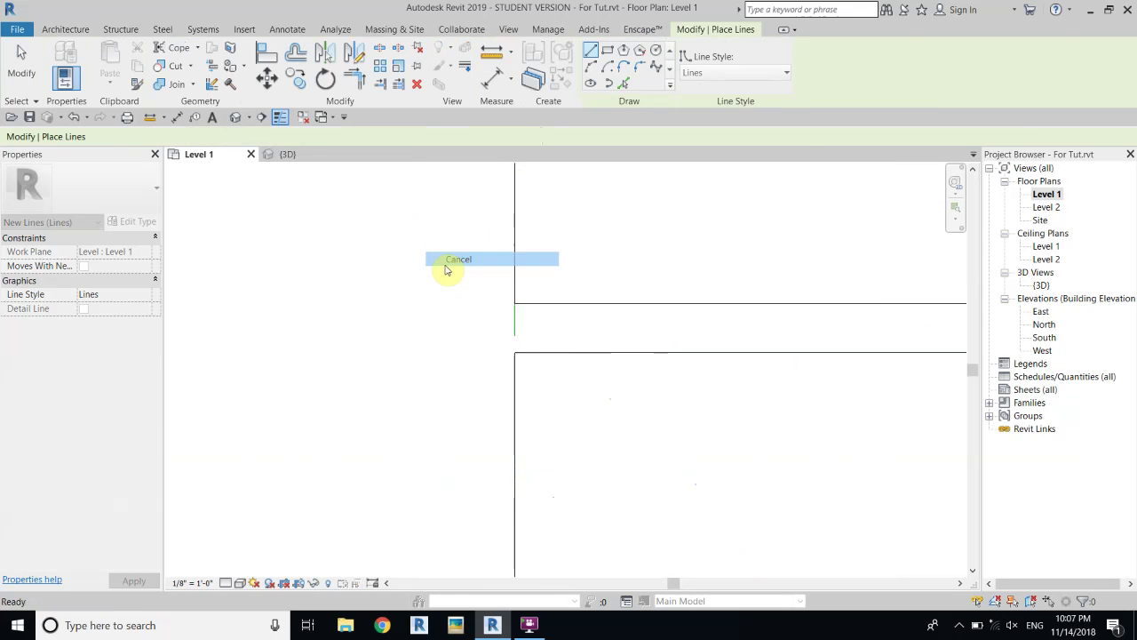
{"action": "key", "text": "Escape"}
Move the second slab so its upper-left corner meets the lower end of the 2" guide line
{"action": "left_click", "coordinate": [572, 356]}
{"action": "left_click_drag", "start_coordinate": [533, 354], "coordinate": [515, 335]}
{"action": "right_click", "coordinate": [398, 279]}
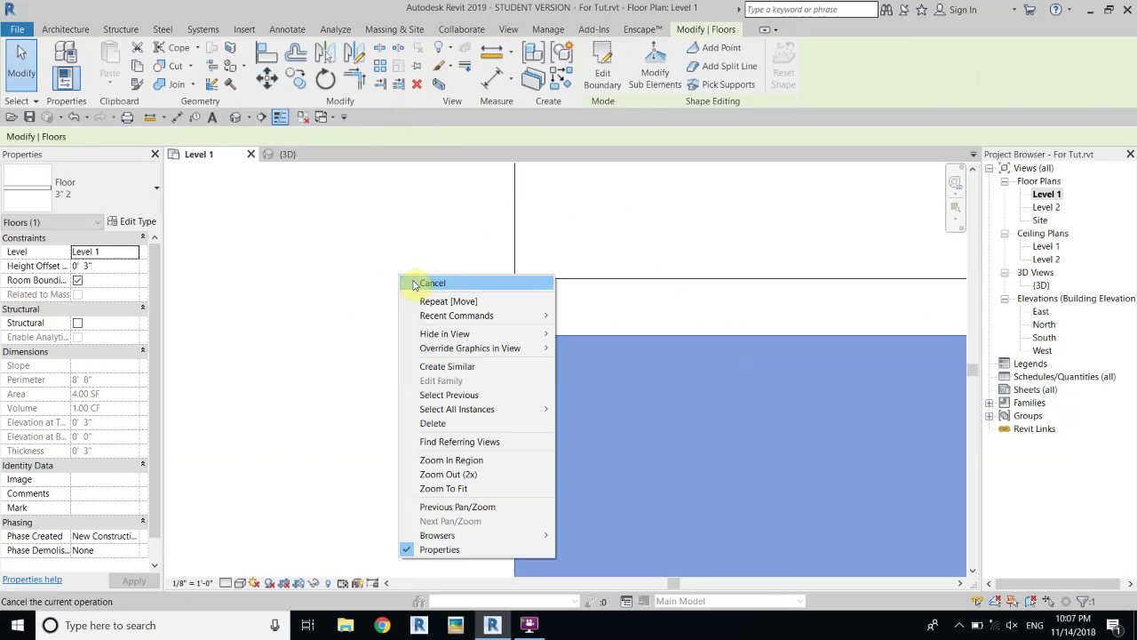
{"action": "left_click", "coordinate": [411, 285]}
{"action": "right_click", "coordinate": [411, 284]}
{"action": "left_click", "coordinate": [411, 284]}
Delete the 2" guide line between the two slabs
{"action": "left_click_drag", "start_coordinate": [278, 182], "coordinate": [636, 411]}
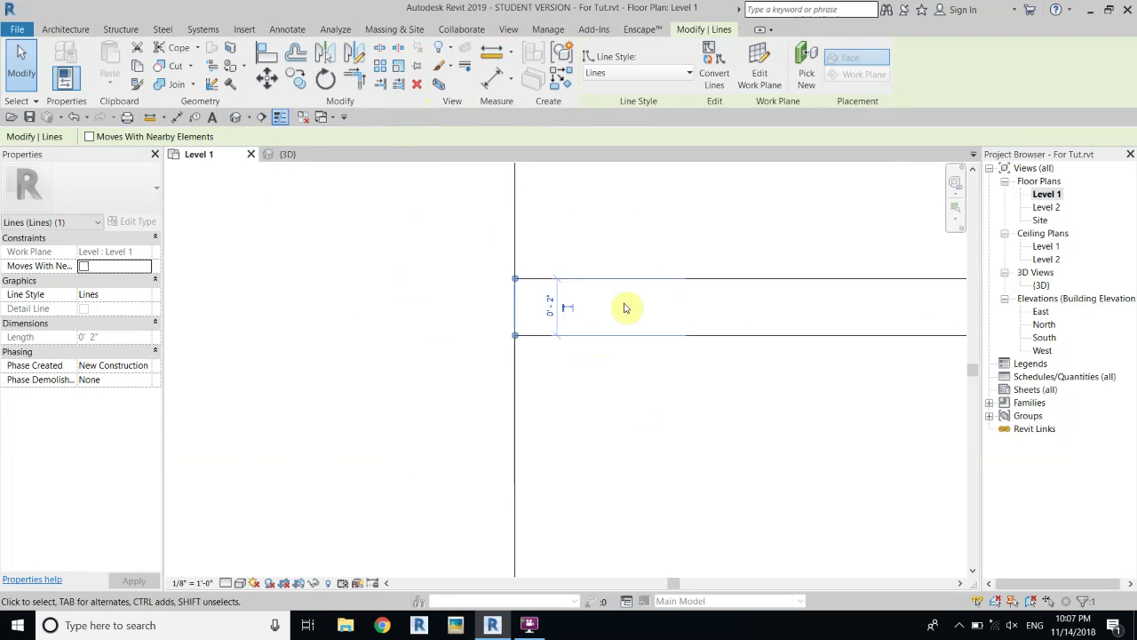
{"action": "left_click", "coordinate": [414, 86]}
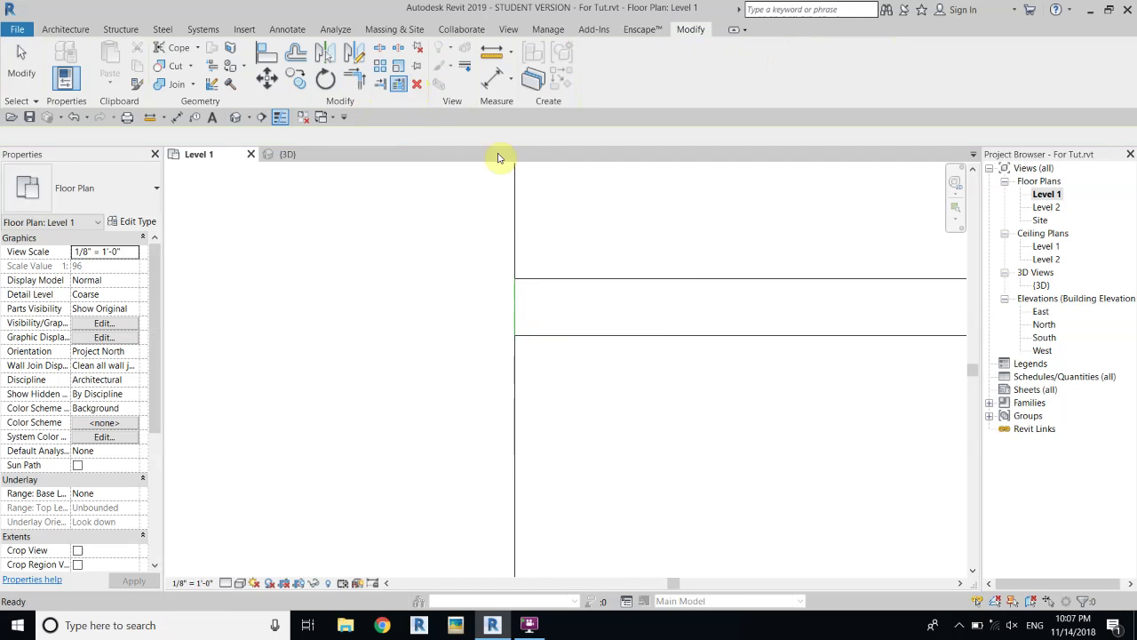
{"action": "right_click", "coordinate": [401, 242]}
{"action": "left_click", "coordinate": [426, 258]}
{"action": "right_click", "coordinate": [428, 260]}
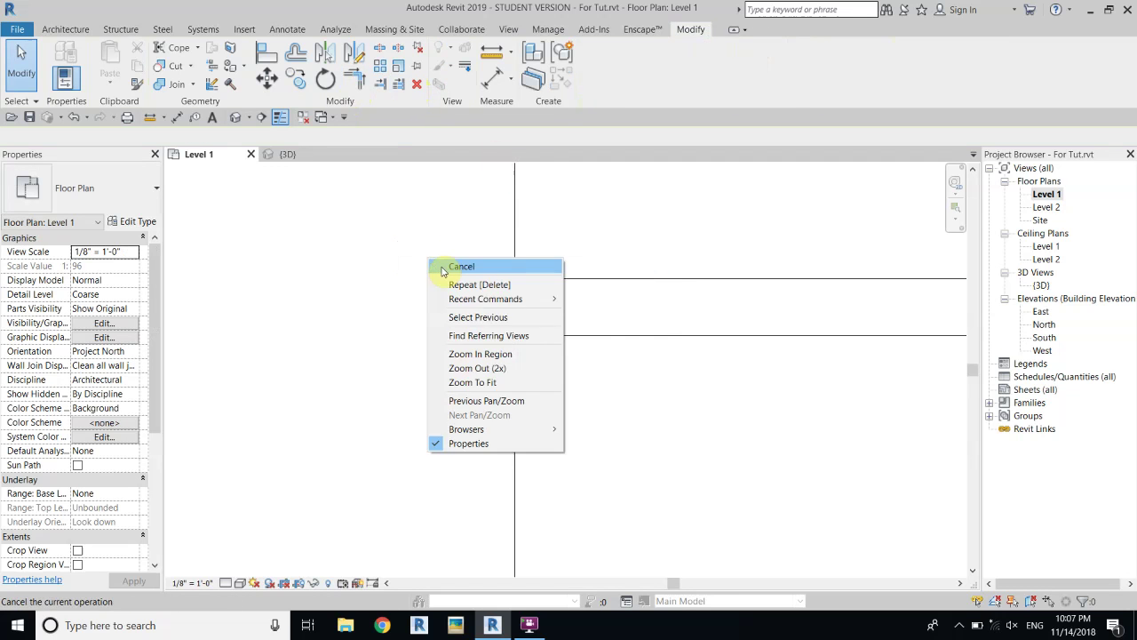
{"action": "left_click", "coordinate": [442, 268]}
{"action": "left_click_drag", "start_coordinate": [388, 227], "coordinate": [682, 434]}
{"action": "left_click", "coordinate": [417, 84]}
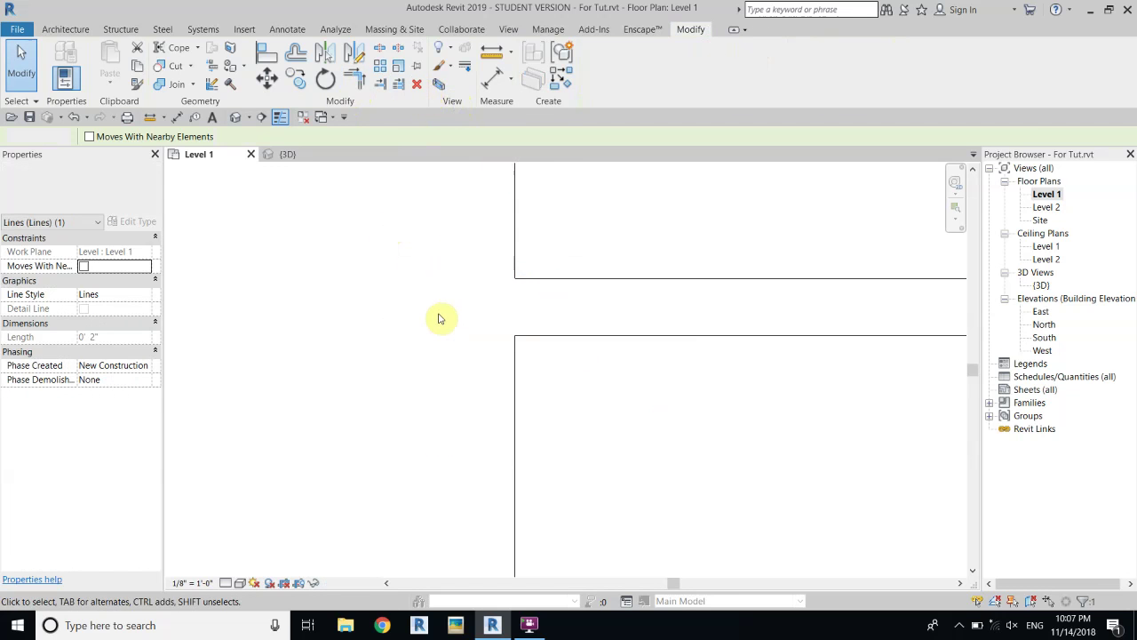
Copy the second slab six times down the lawn at 1' 6" intervals and inspect the row in the 3D view
{"action": "scroll", "coordinate": [453, 298], "scroll_direction": "down", "scroll_amount": 5}
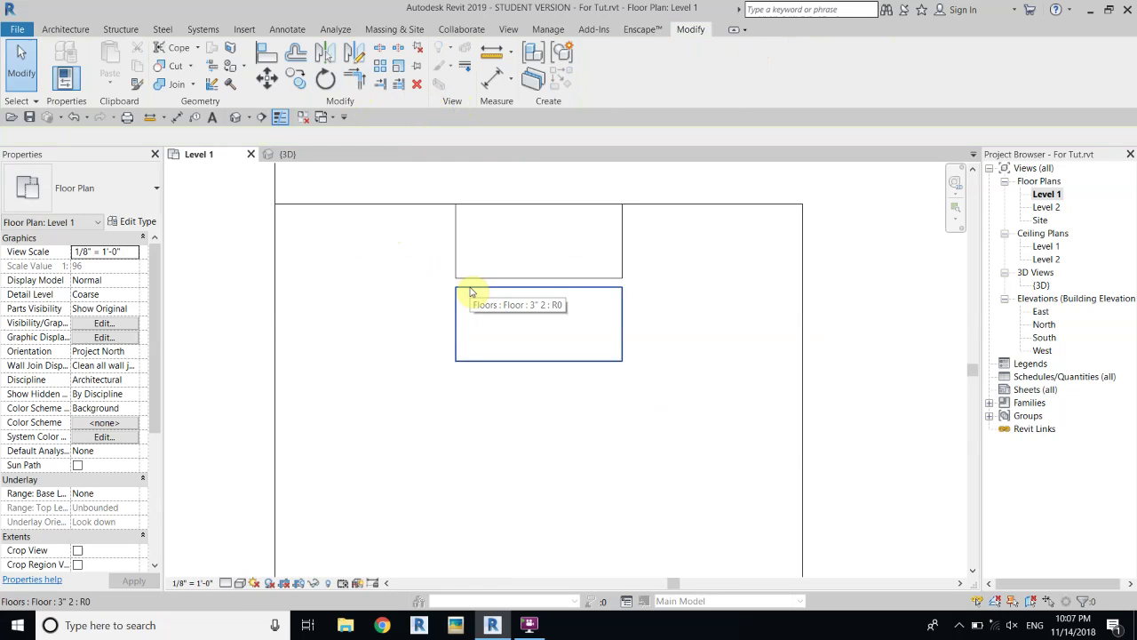
{"action": "left_click", "coordinate": [471, 292]}
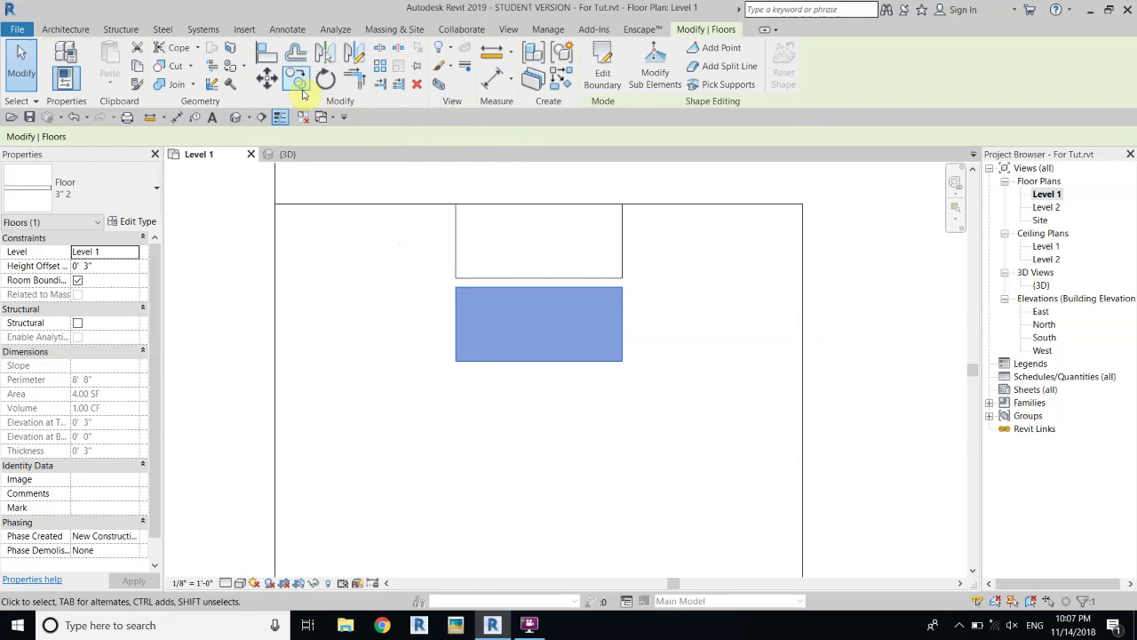
{"action": "left_click", "coordinate": [301, 88]}
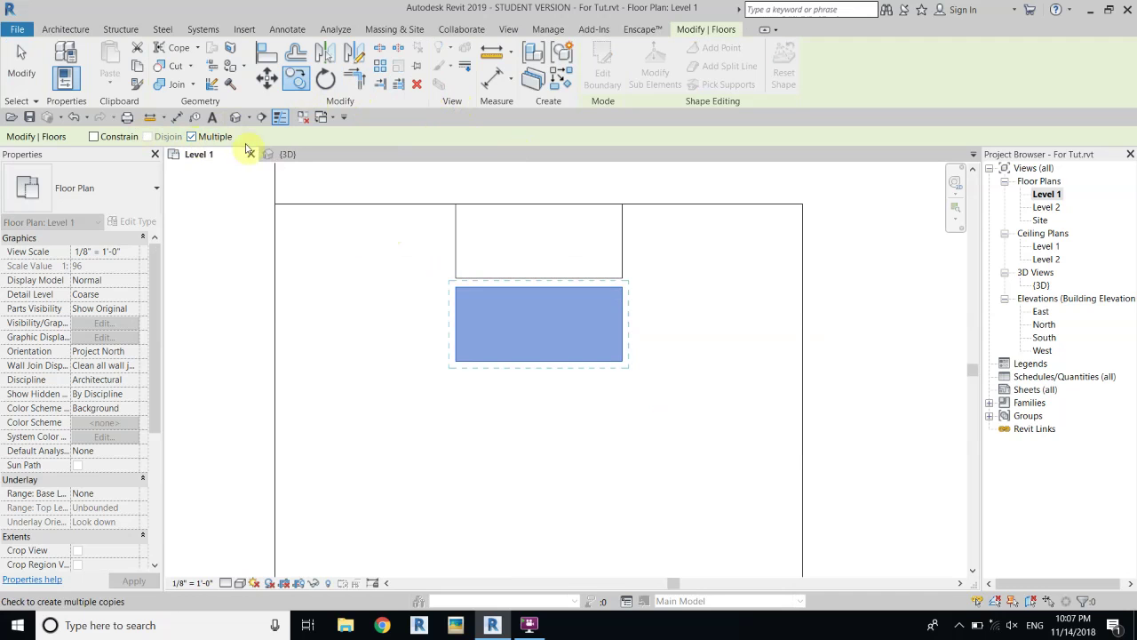
{"action": "scroll", "coordinate": [456, 280], "scroll_direction": "up", "scroll_amount": 3}
{"action": "left_click", "coordinate": [456, 284]}
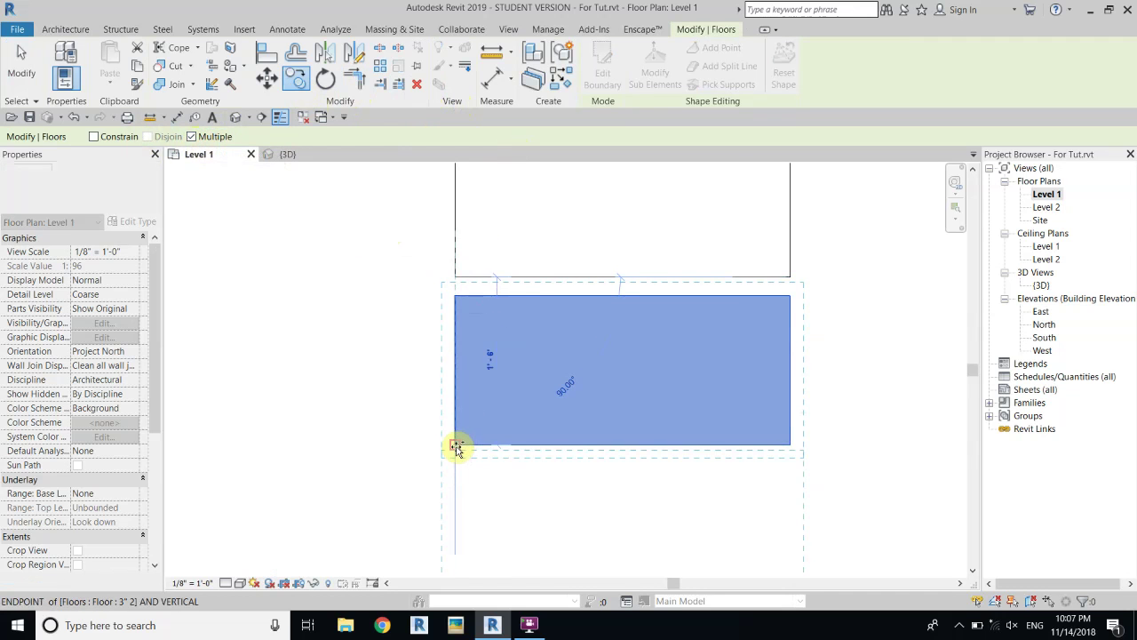
{"action": "scroll", "coordinate": [474, 373], "scroll_direction": "down", "scroll_amount": 4}
{"action": "left_click", "coordinate": [476, 394]}
{"action": "scroll", "coordinate": [476, 394], "scroll_direction": "down", "scroll_amount": 2}
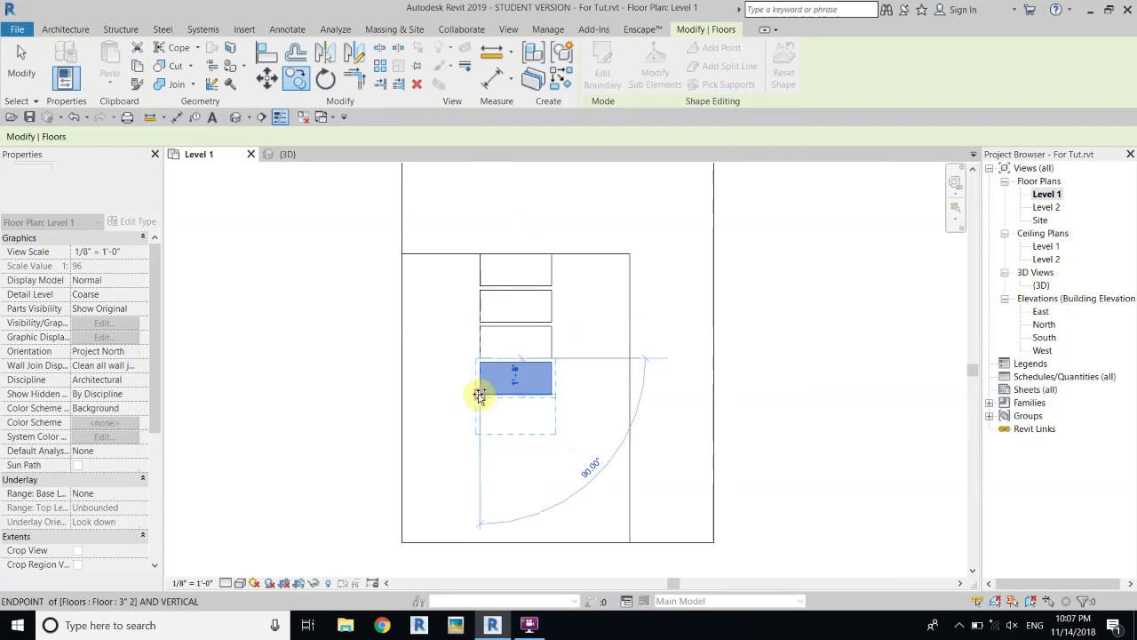
{"action": "left_click", "coordinate": [480, 398]}
{"action": "left_click", "coordinate": [479, 434]}
{"action": "left_click", "coordinate": [478, 470]}
{"action": "left_click", "coordinate": [473, 504]}
{"action": "right_click", "coordinate": [281, 290]}
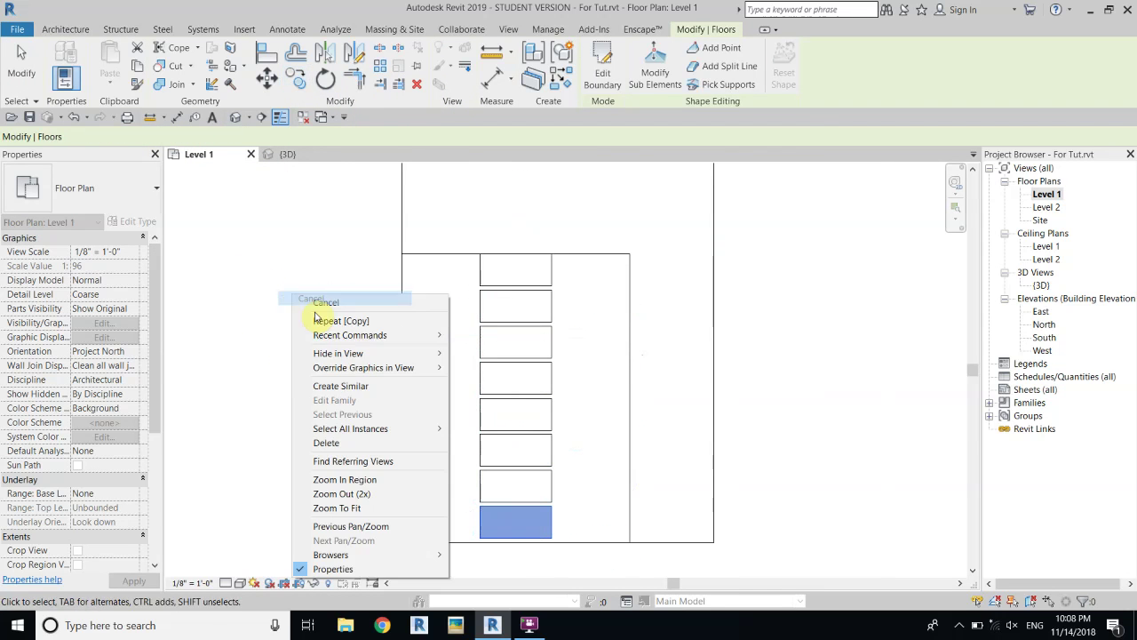
{"action": "left_click", "coordinate": [311, 301]}
{"action": "left_click", "coordinate": [303, 118]}
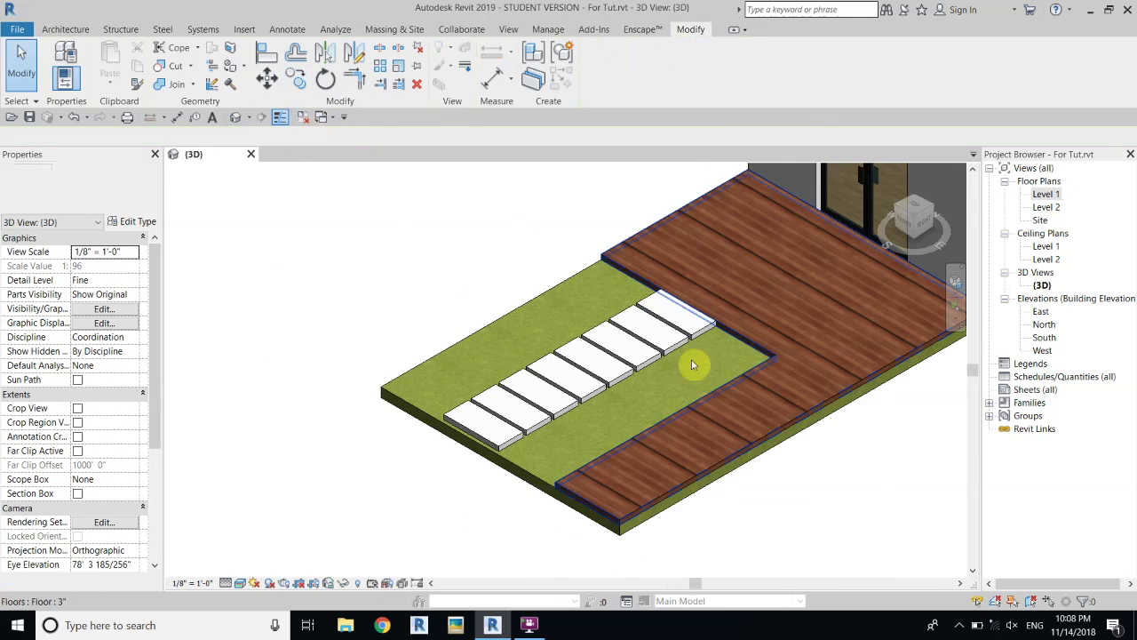
{"action": "scroll", "coordinate": [459, 299], "scroll_direction": "up", "scroll_amount": 4}
{"action": "middle_click_drag", "start_coordinate": [459, 299], "coordinate": [569, 281]}
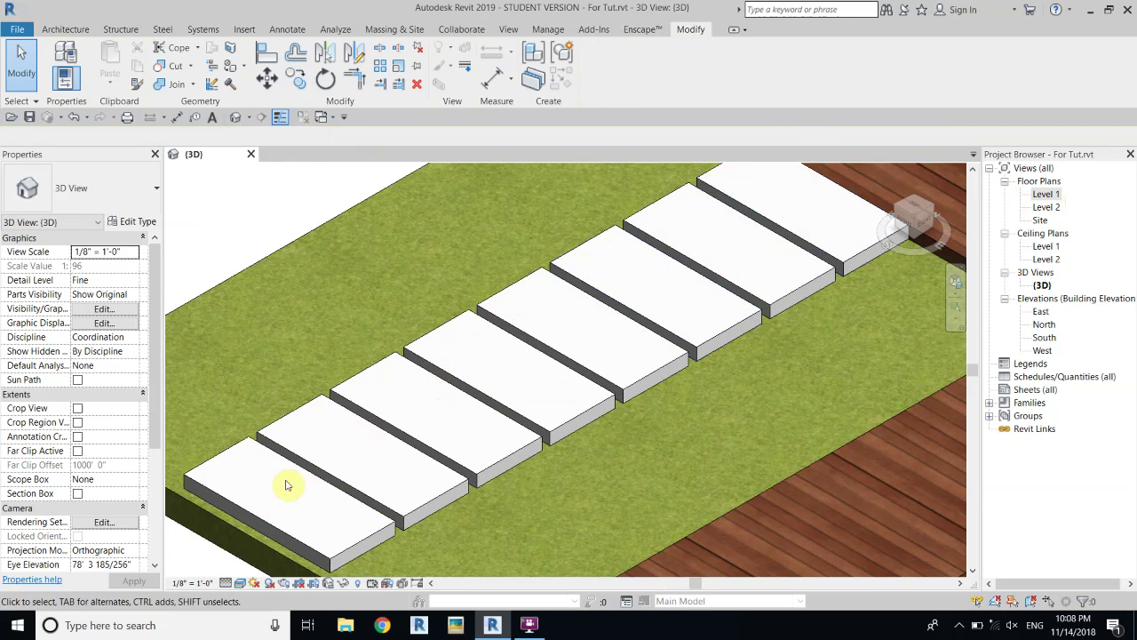
Move every second slab 1' 6" to the left in the Level 1 plan and inspect the staggered path in the 3D view
{"action": "double_click", "coordinate": [1057, 194]}
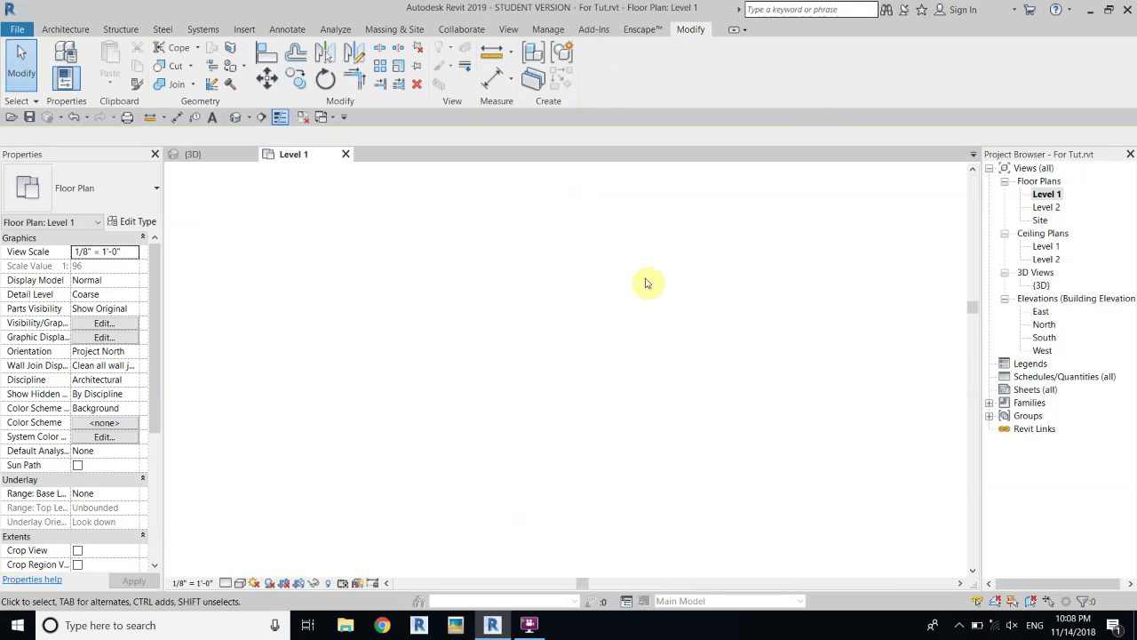
{"action": "scroll", "coordinate": [551, 382], "scroll_direction": "up", "scroll_amount": 5}
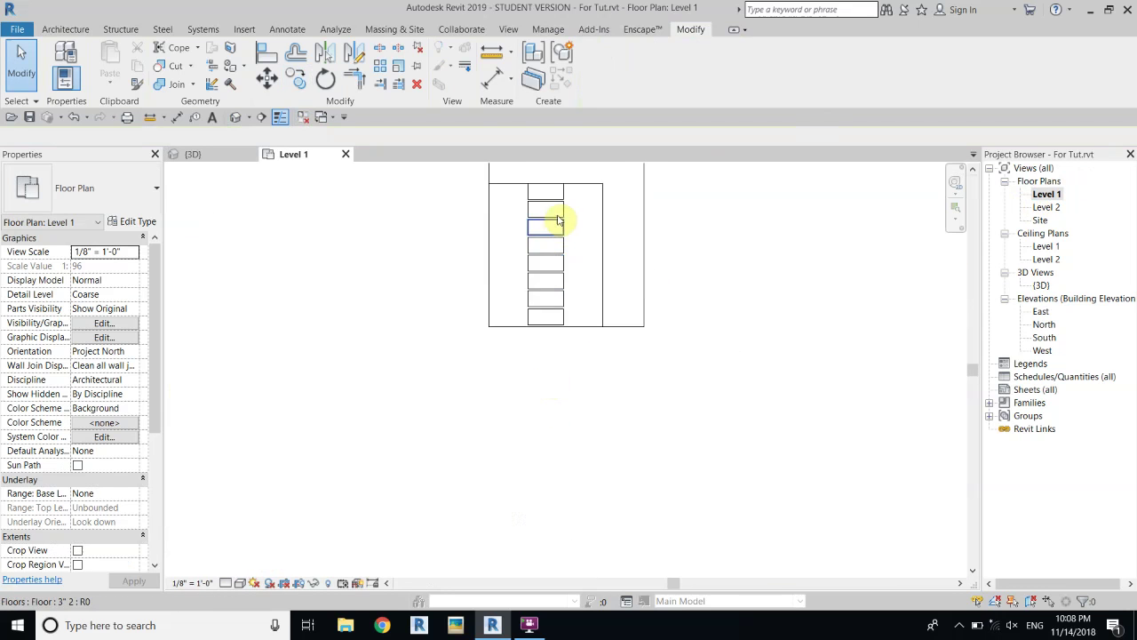
{"action": "left_click", "coordinate": [563, 211]}
{"action": "left_click", "coordinate": [560, 250], "text": "ctrl"}
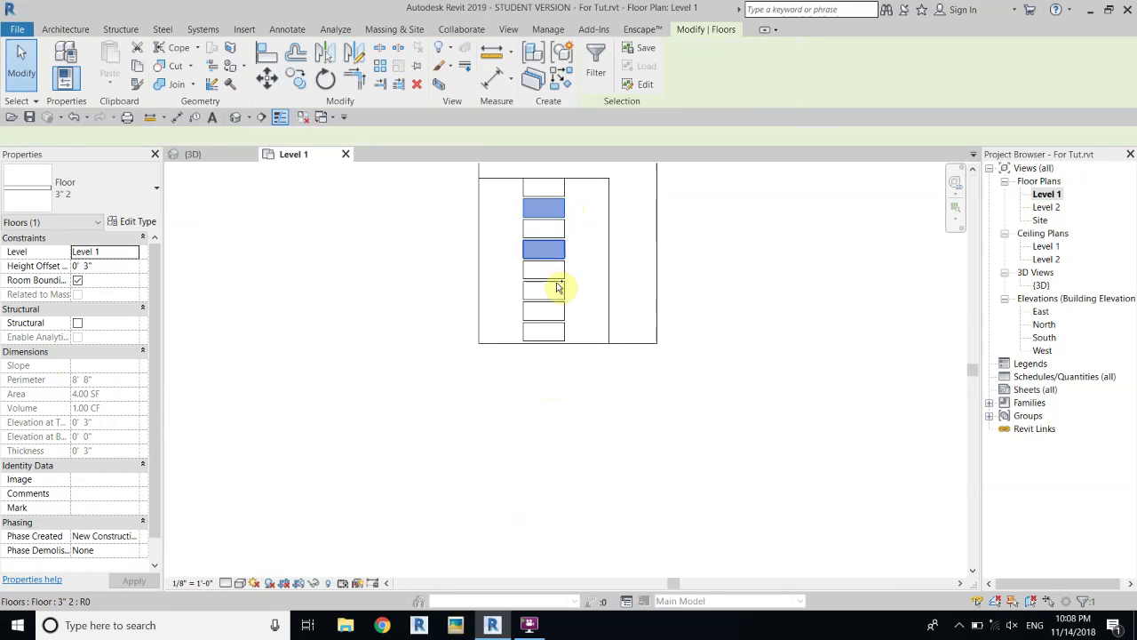
{"action": "left_click", "coordinate": [559, 291], "text": "ctrl"}
{"action": "left_click", "coordinate": [559, 309], "text": "ctrl"}
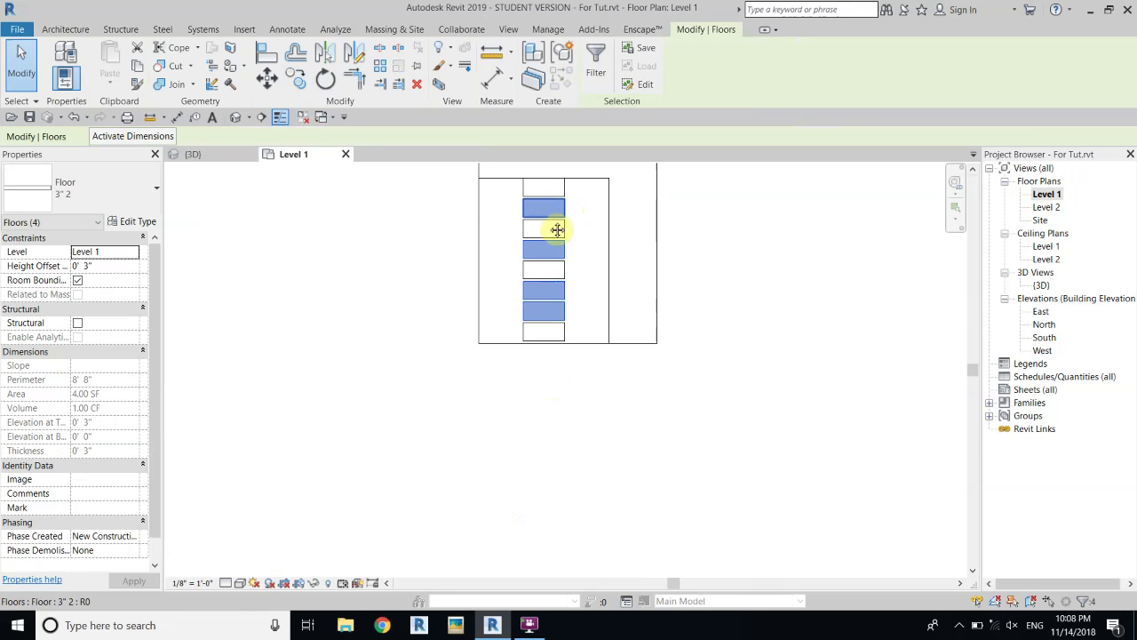
{"action": "scroll", "coordinate": [542, 248], "scroll_direction": "up", "scroll_amount": 3}
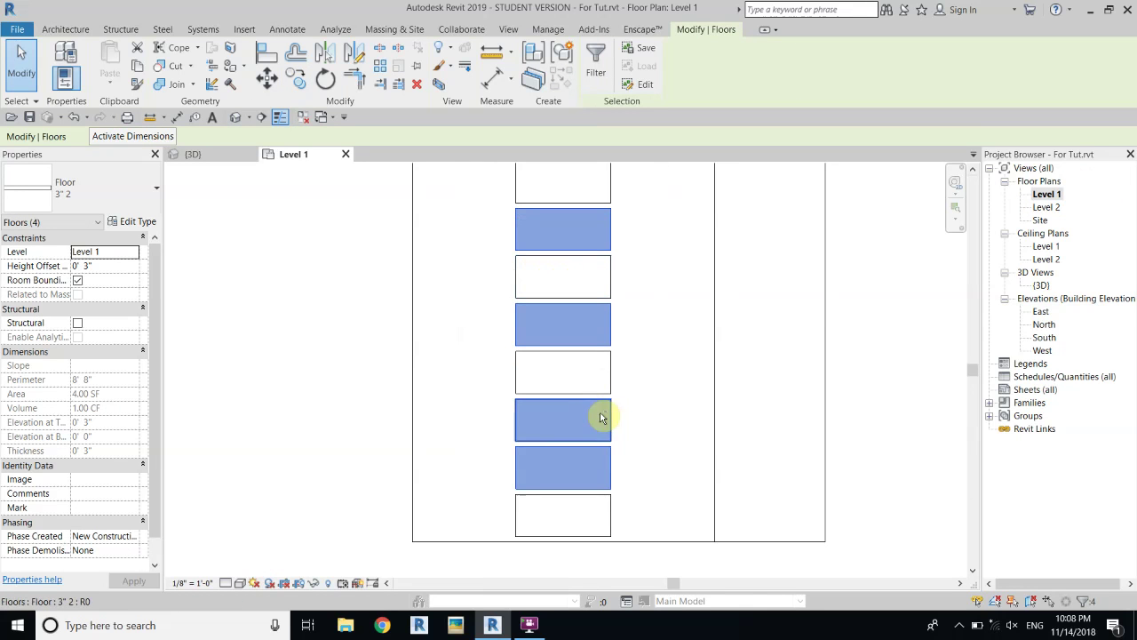
{"action": "left_click", "coordinate": [617, 468], "text": "shift"}
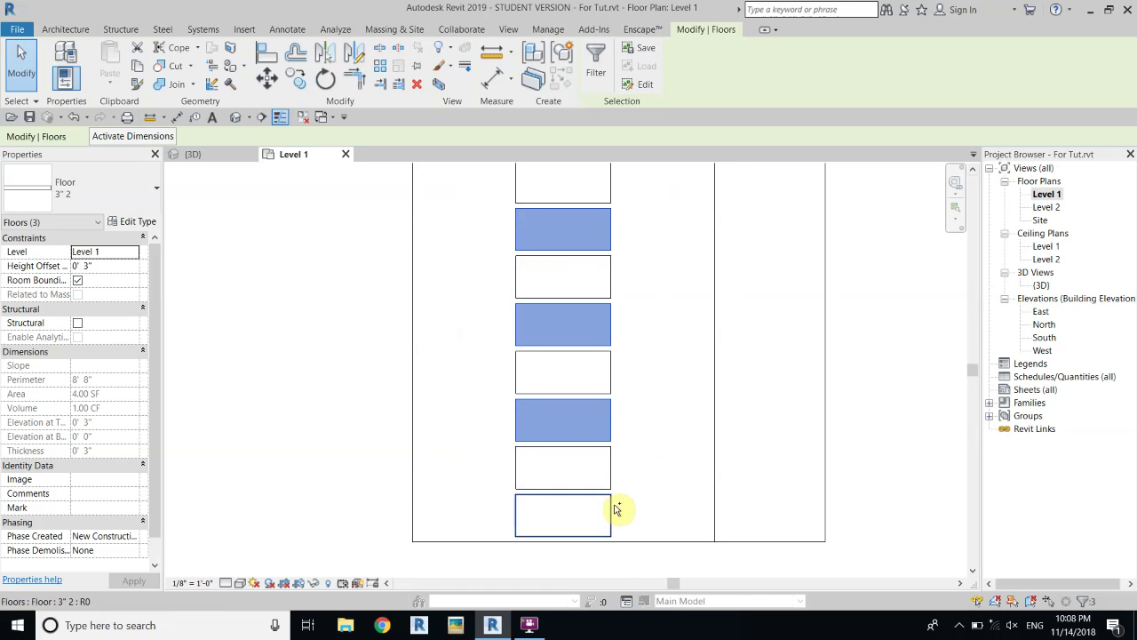
{"action": "left_click", "coordinate": [617, 509], "text": "ctrl"}
{"action": "scroll", "coordinate": [673, 205], "scroll_direction": "down", "scroll_amount": 1}
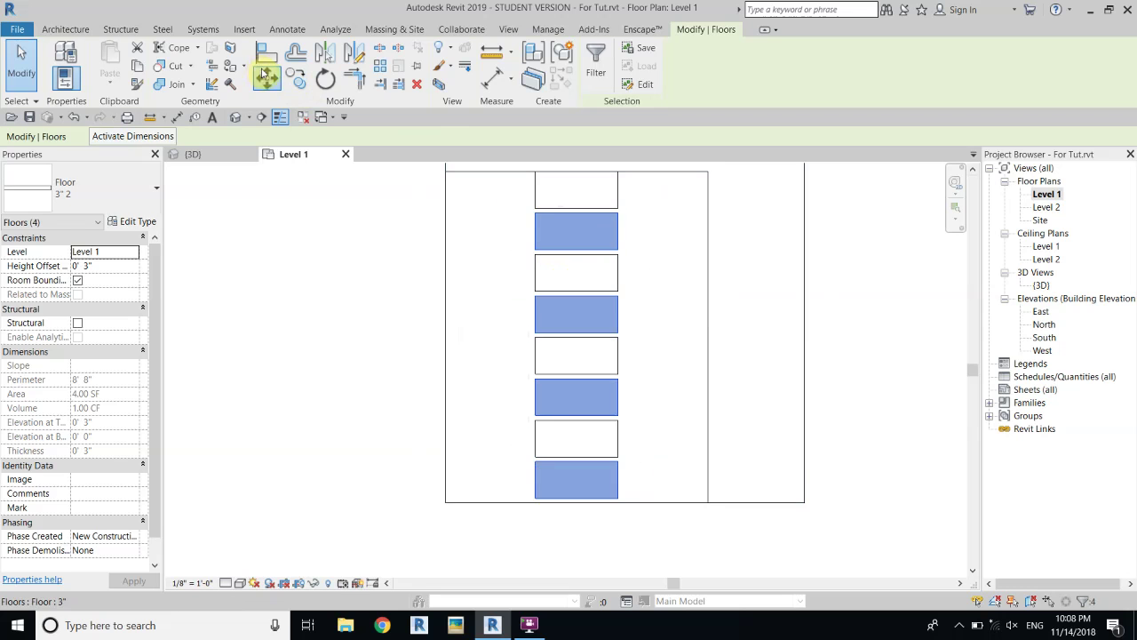
{"action": "left_click", "coordinate": [265, 76]}
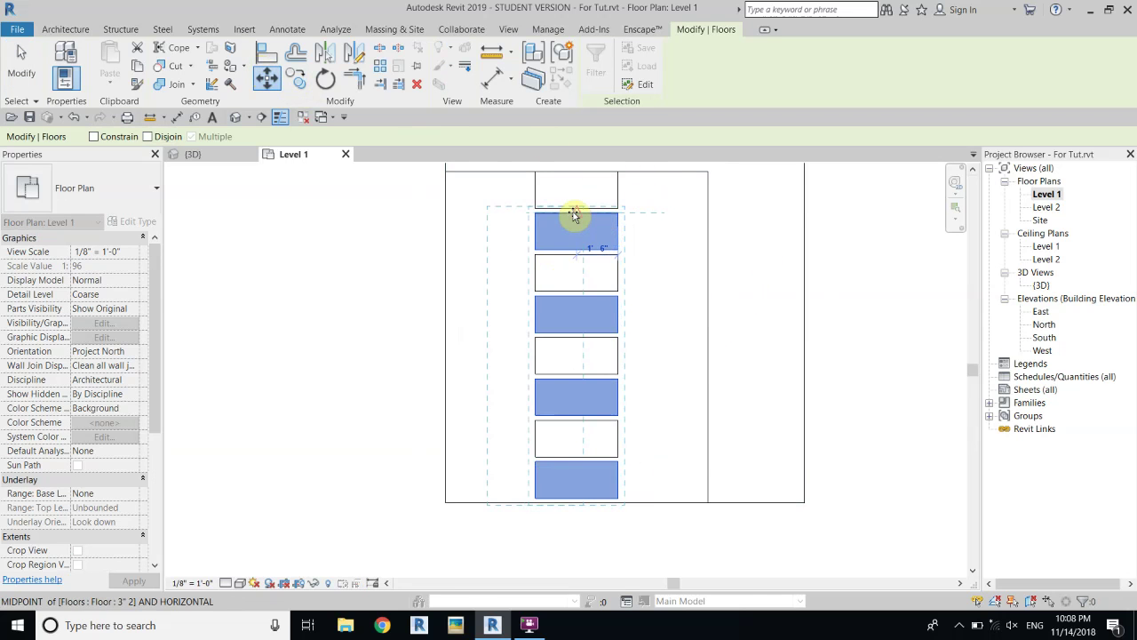
{"action": "left_click", "coordinate": [573, 215]}
{"action": "left_click", "coordinate": [531, 215]}
{"action": "left_click", "coordinate": [317, 325]}
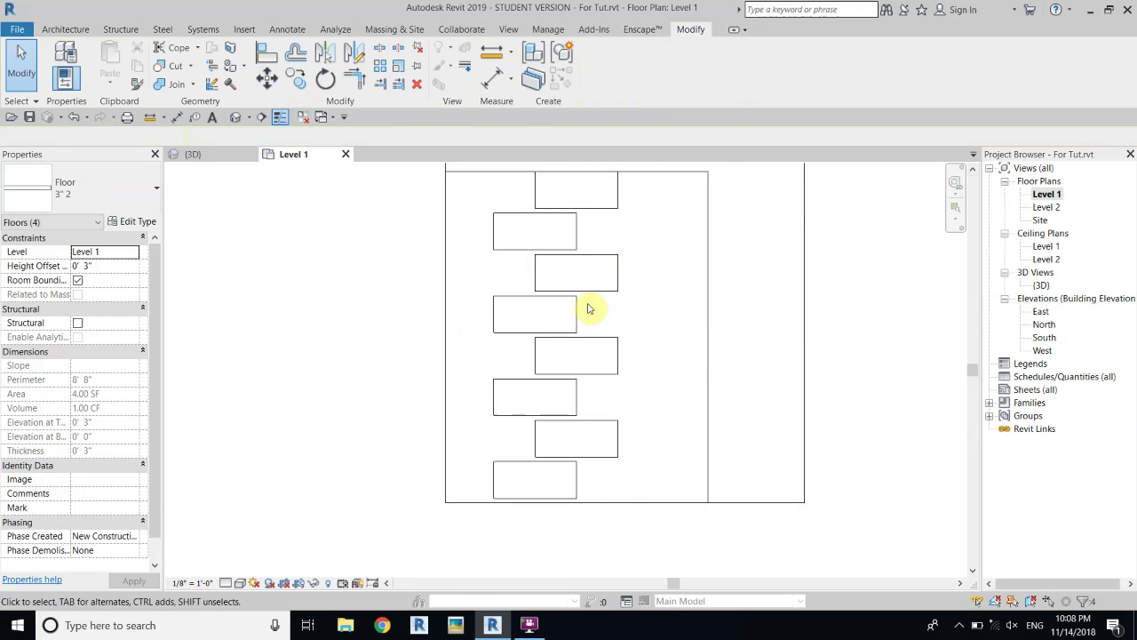
{"action": "left_click", "coordinate": [234, 117]}
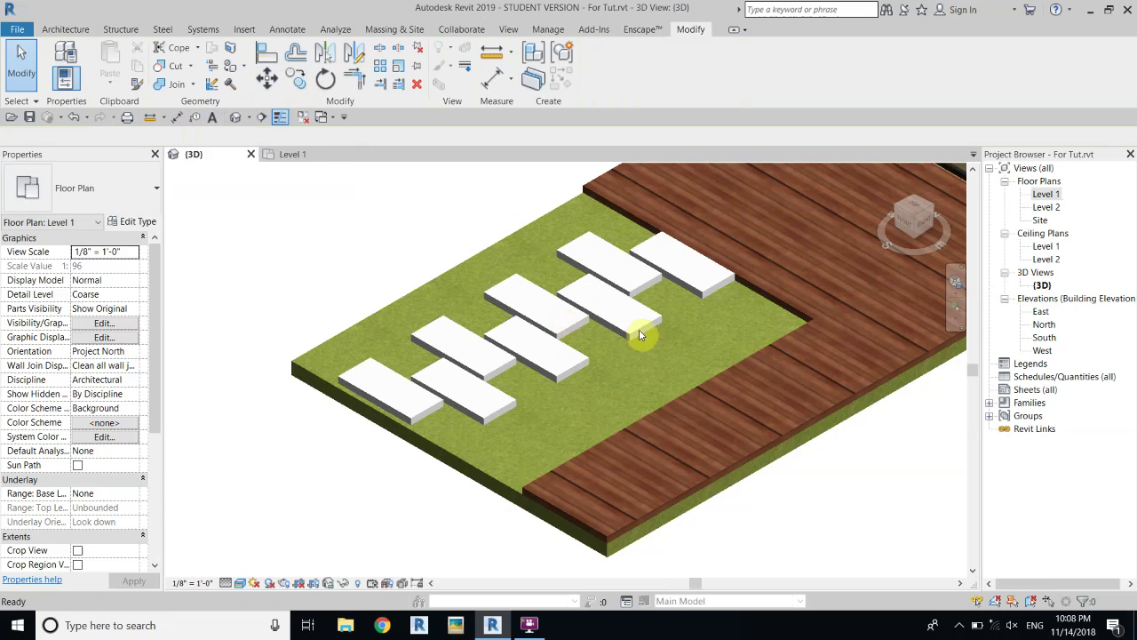
{"action": "scroll", "coordinate": [541, 329], "scroll_direction": "up", "scroll_amount": 4}
{"action": "middle_click_drag", "start_coordinate": [322, 291], "coordinate": [325, 294]}
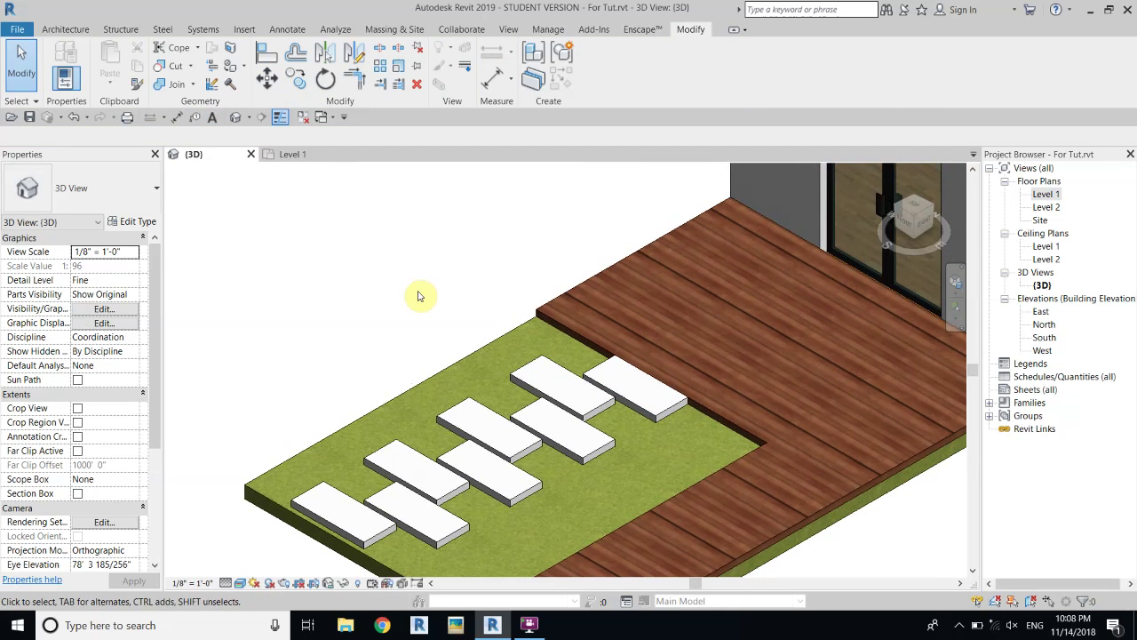